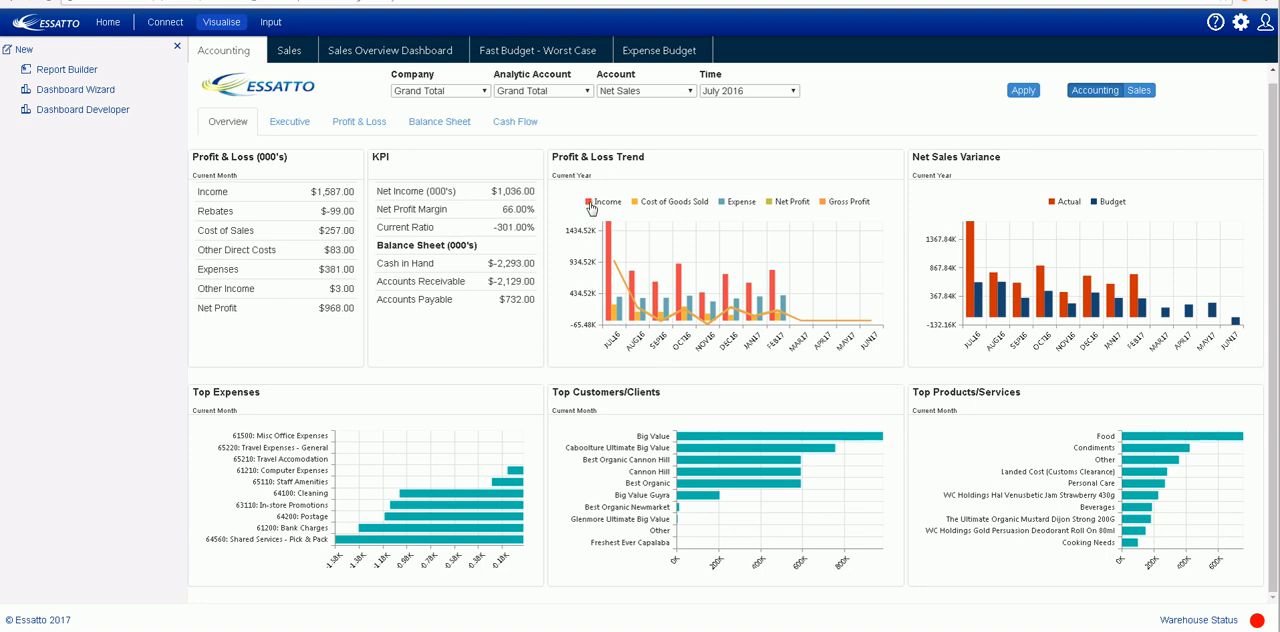
- Hide the Income, Cost of Goods Sold and Gross Profit series in the Profit & Loss Trend chart
left_click(591, 205)
left_click(636, 205)
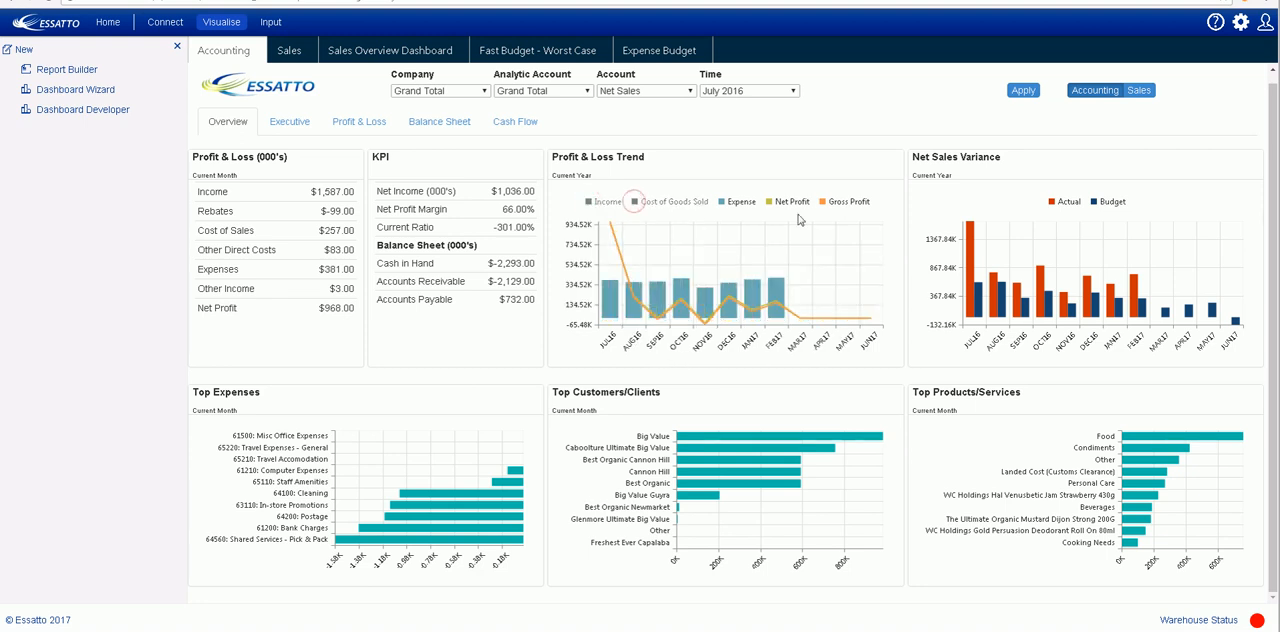
left_click(825, 204)
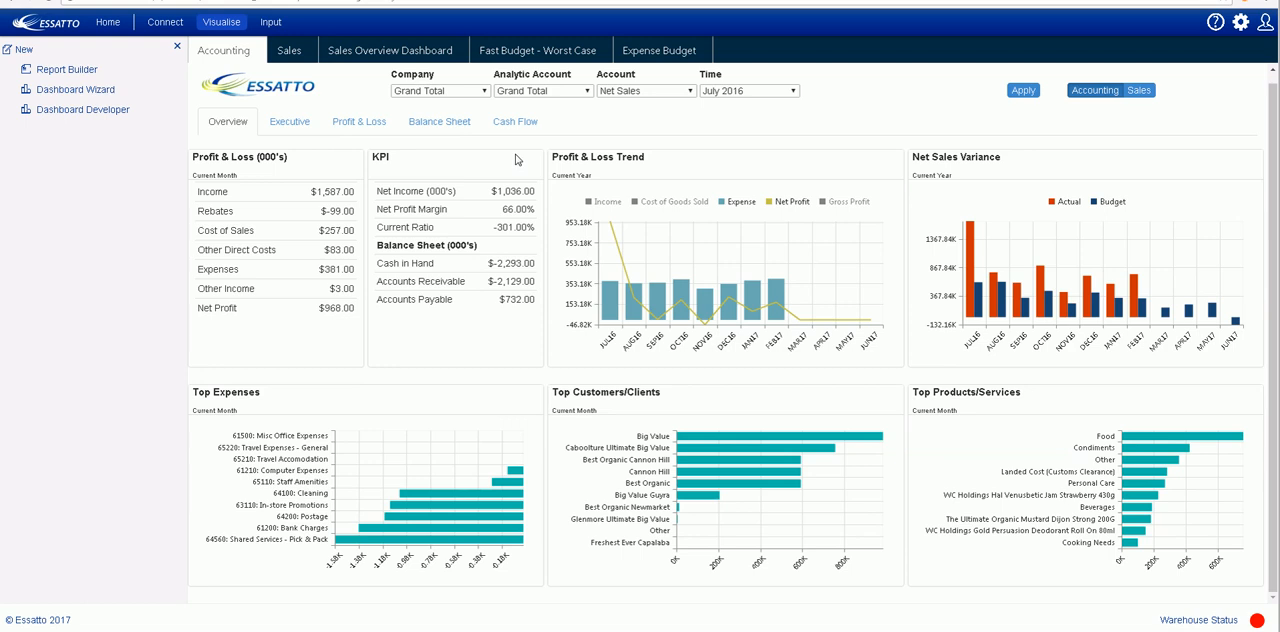
- Review the choices offered by the Company, Analytic Account, Account and Time filters without changing them
left_click(484, 91)
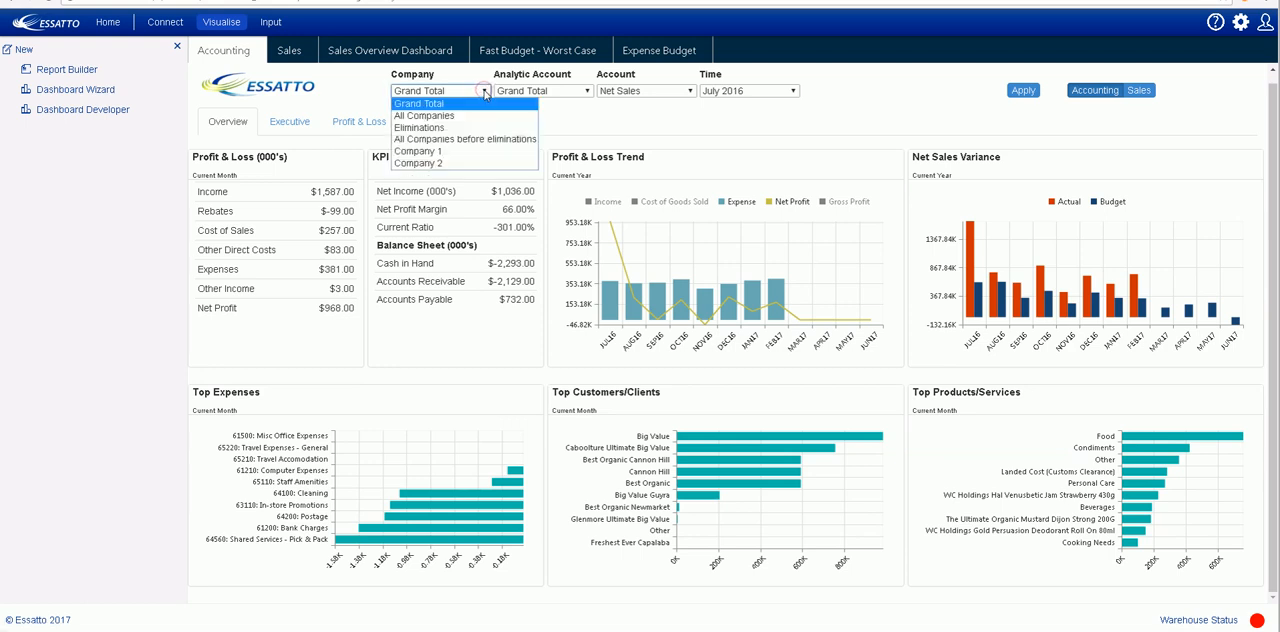
left_click(484, 91)
left_click(587, 91)
left_click(587, 91)
left_click(689, 91)
left_click(689, 91)
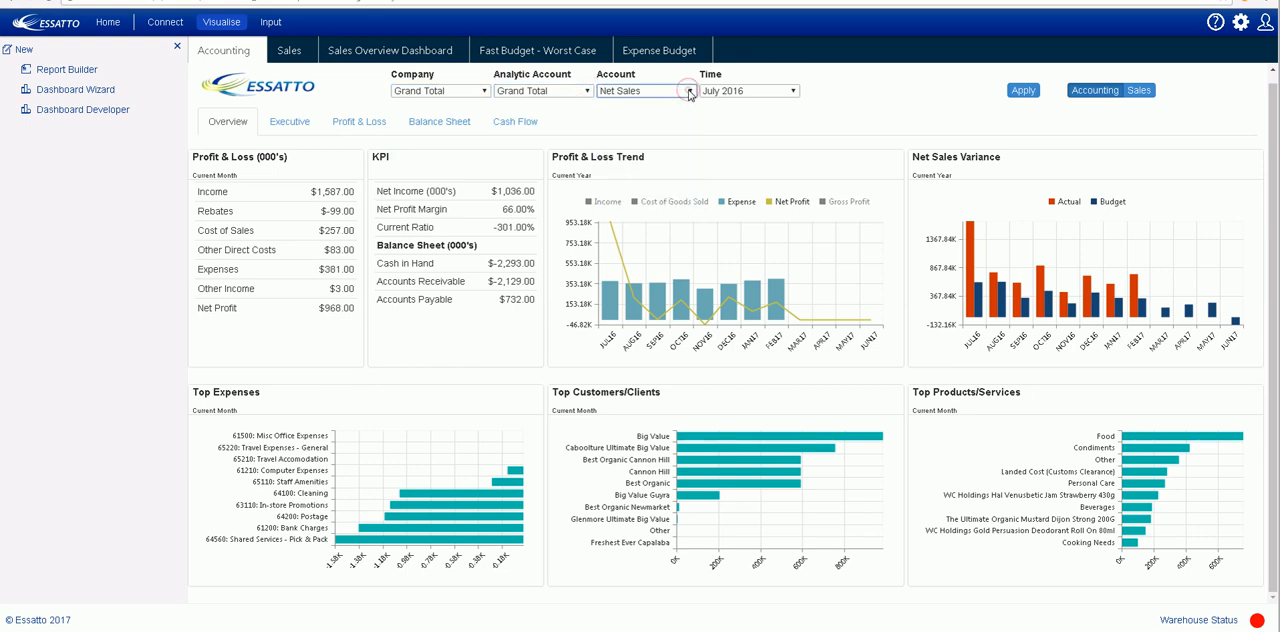
left_click(792, 91)
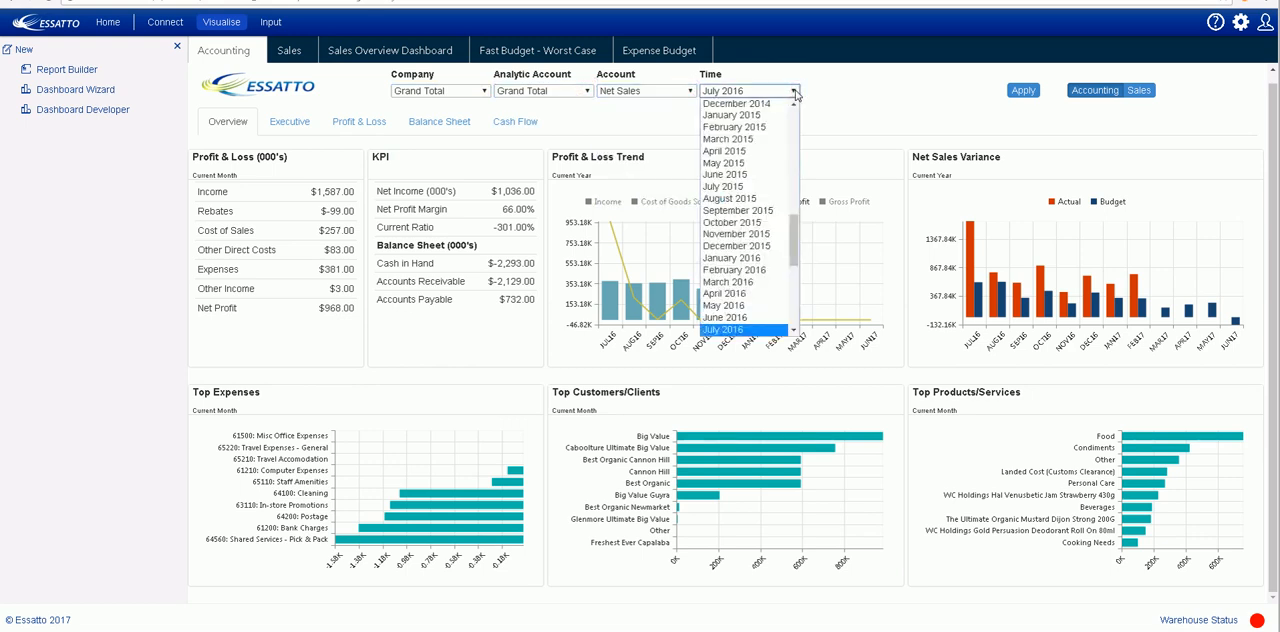
left_click(794, 91)
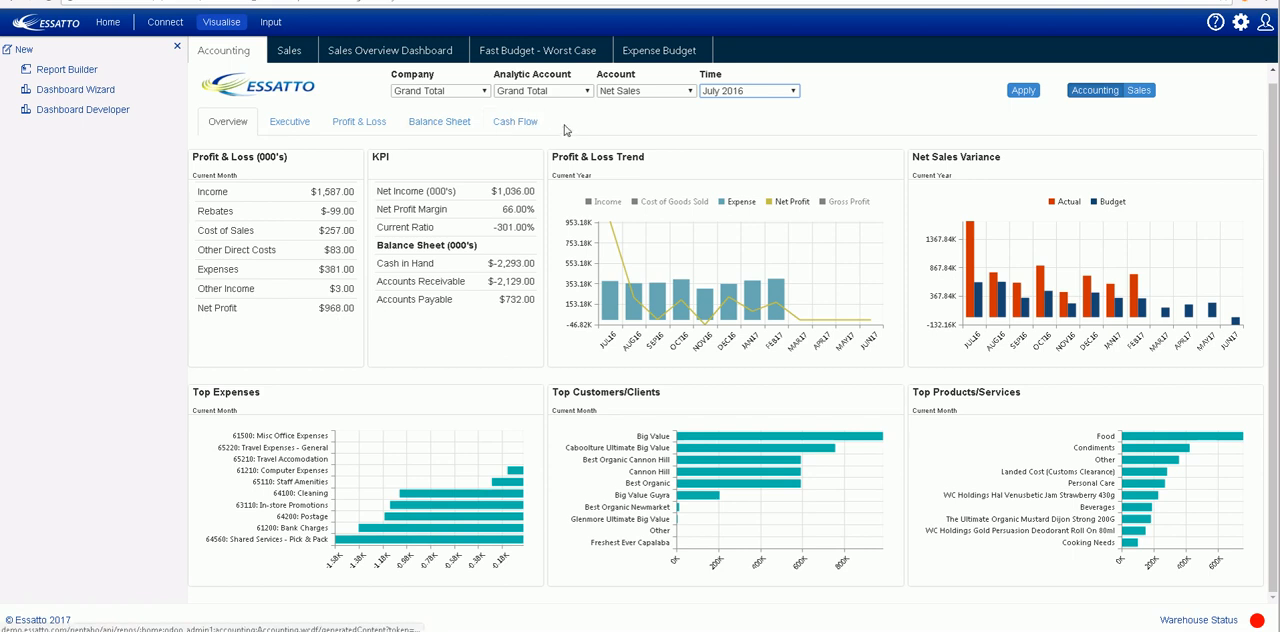
- View the Executive page of the Accounting dashboard, check its July 2016 Sales Variance bars, and open the Profit & Loss page
left_click(288, 125)
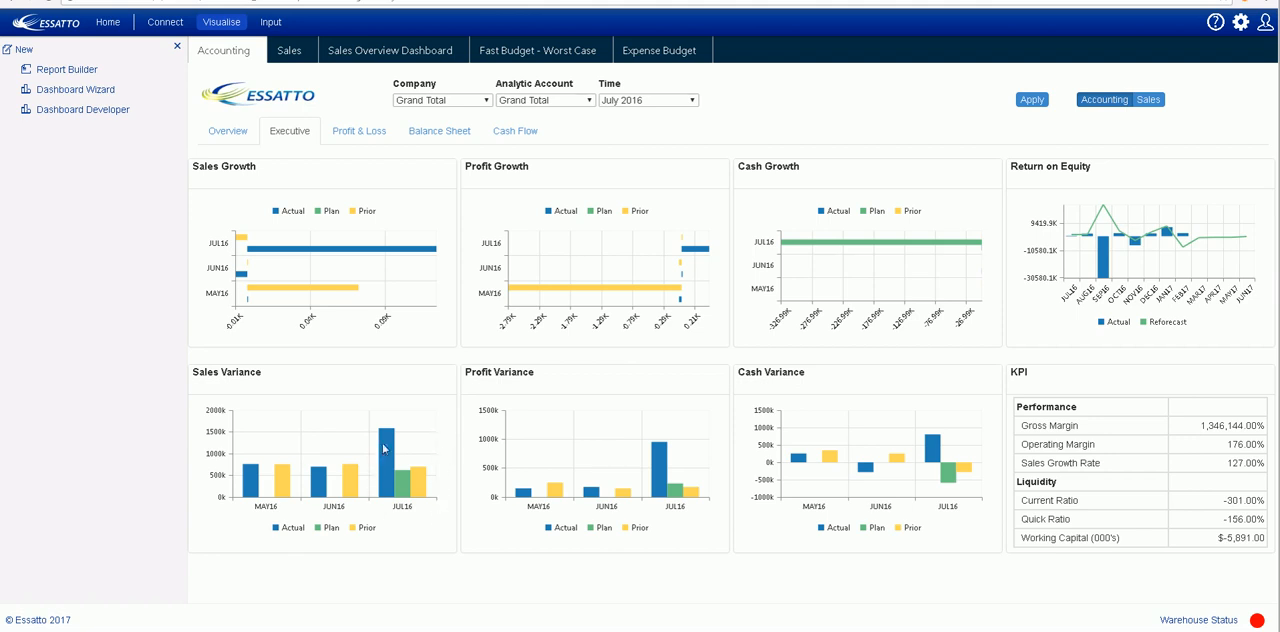
mouse_move(392, 490)
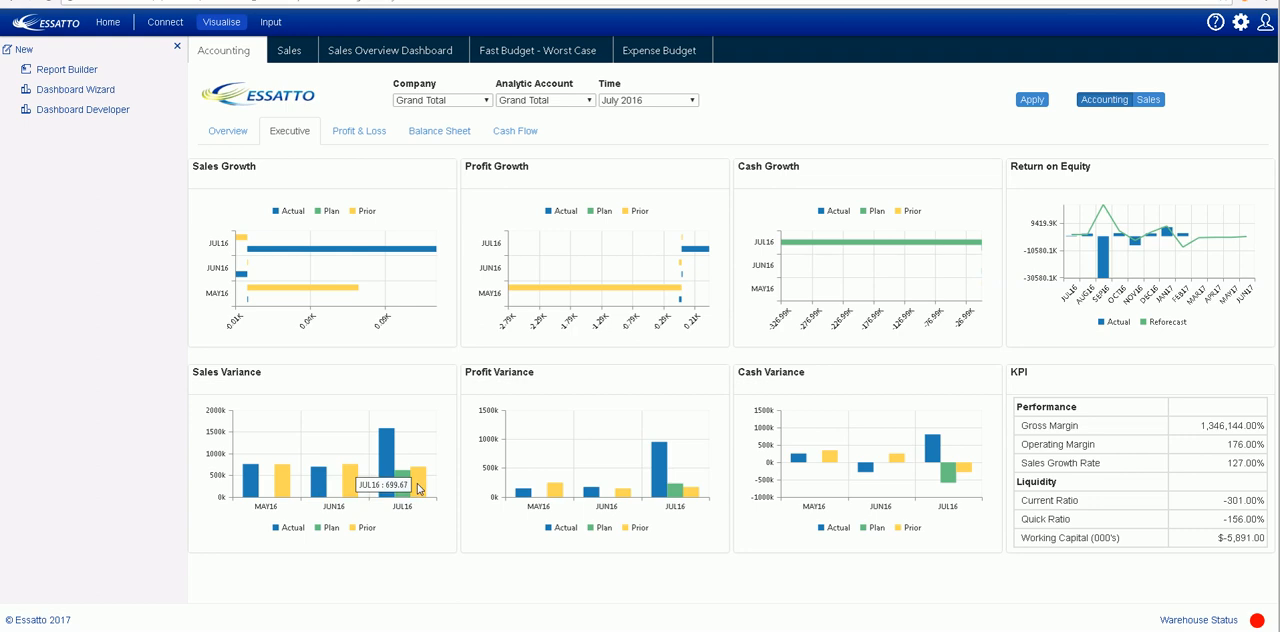
left_click(357, 138)
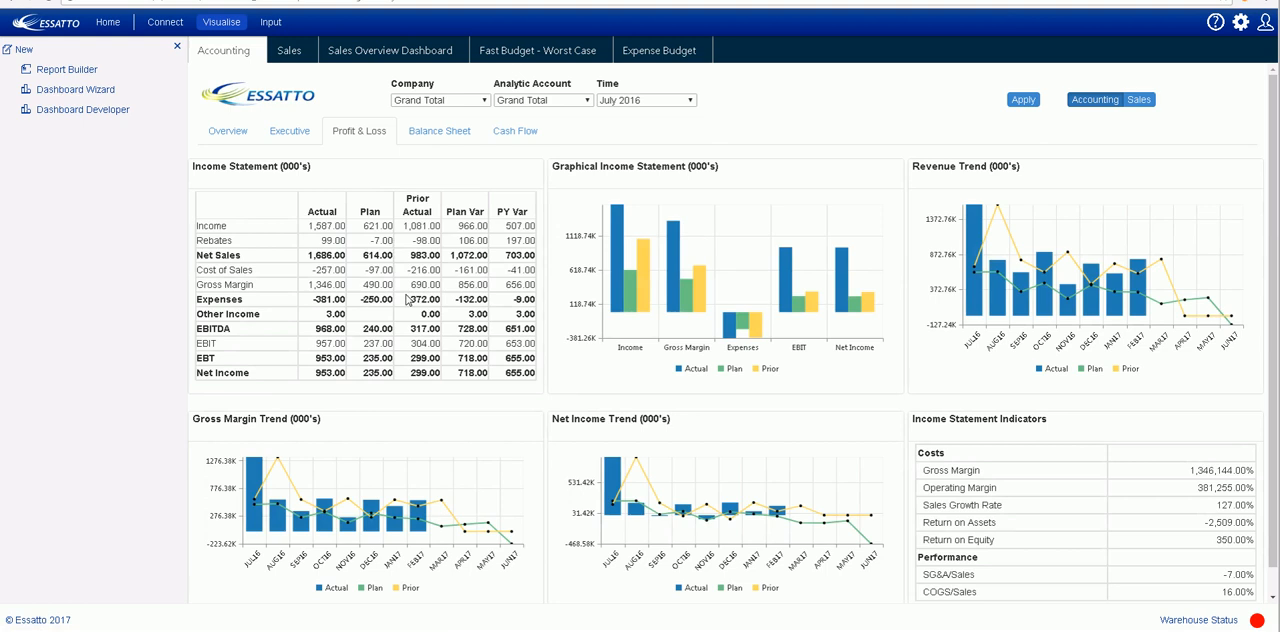
- Open the Sales dashboard and review the Revenue Line choices for the variance chart, keeping Dollars
left_click(288, 50)
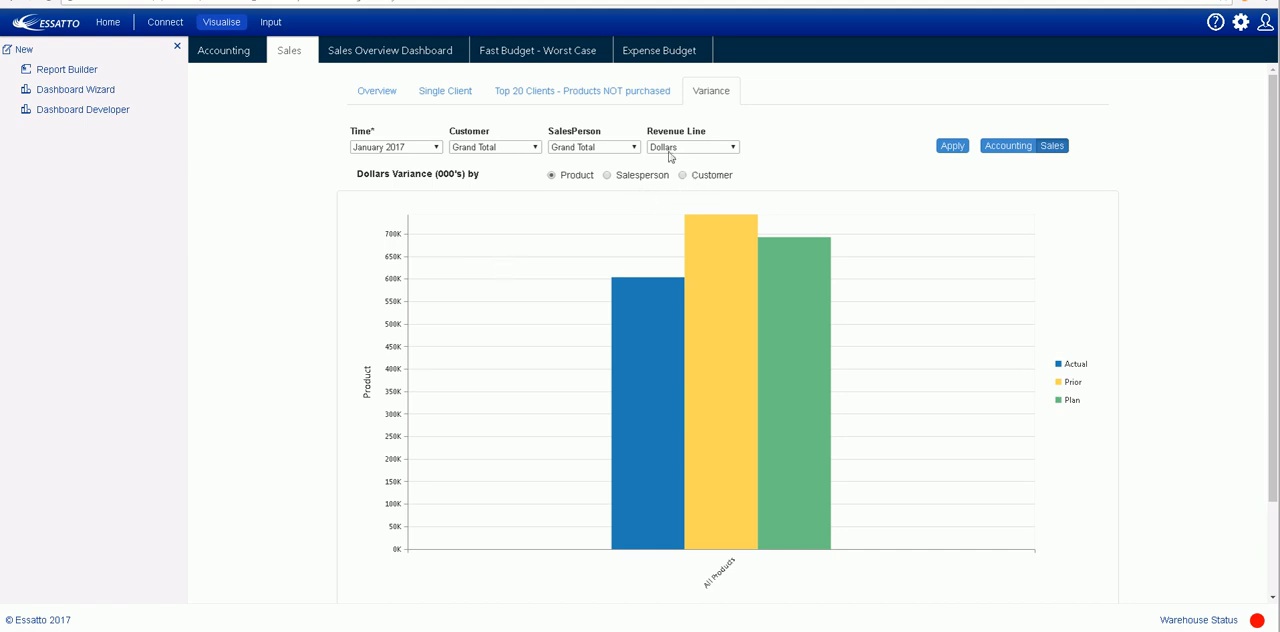
left_click(733, 148)
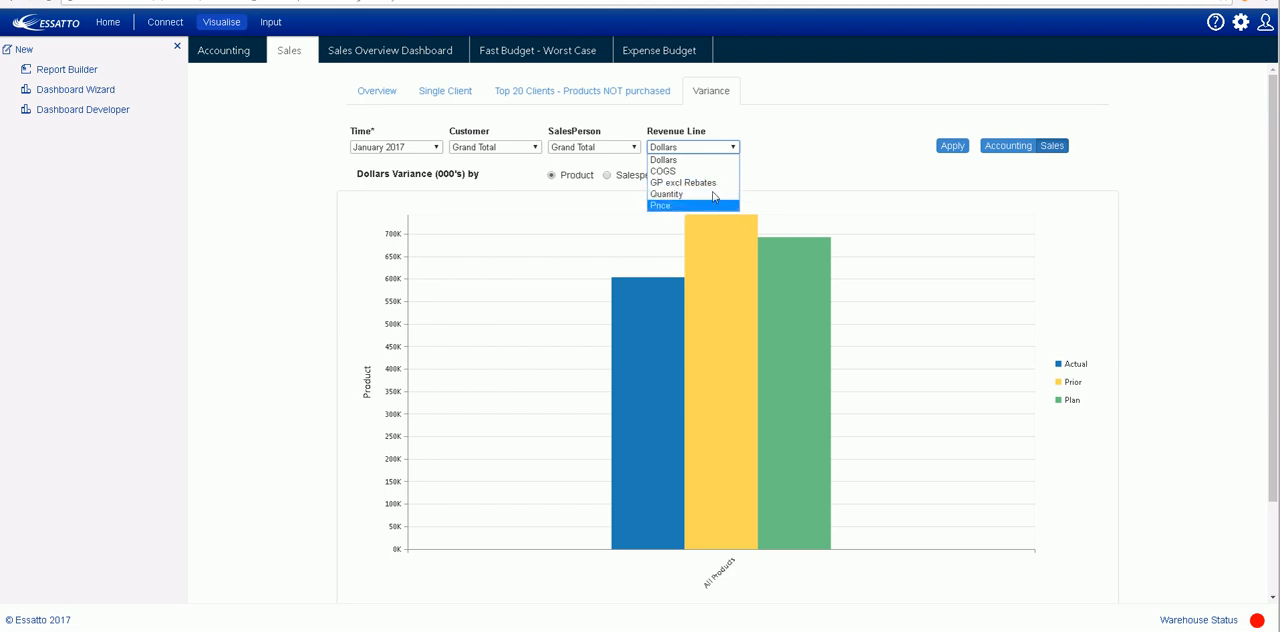
left_click(792, 158)
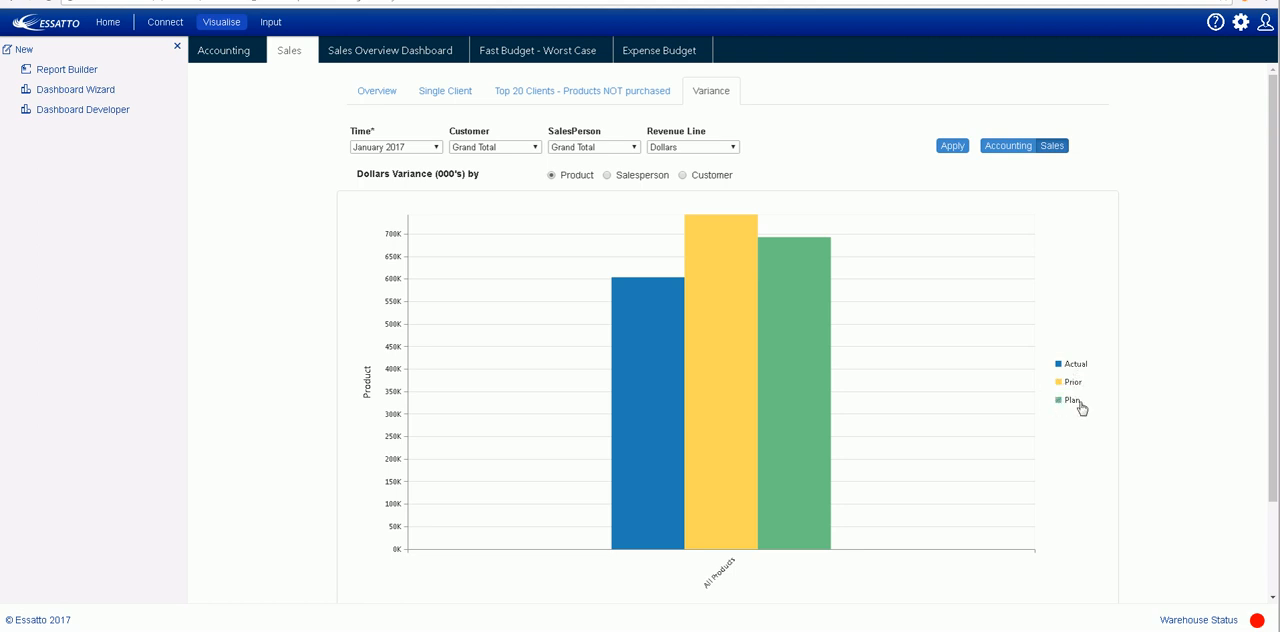
- Drill the Dollars Variance chart down from All Products through Food to Seasoning, and inspect the Top Shelf Sea Salt Iodised bars
left_click(713, 405)
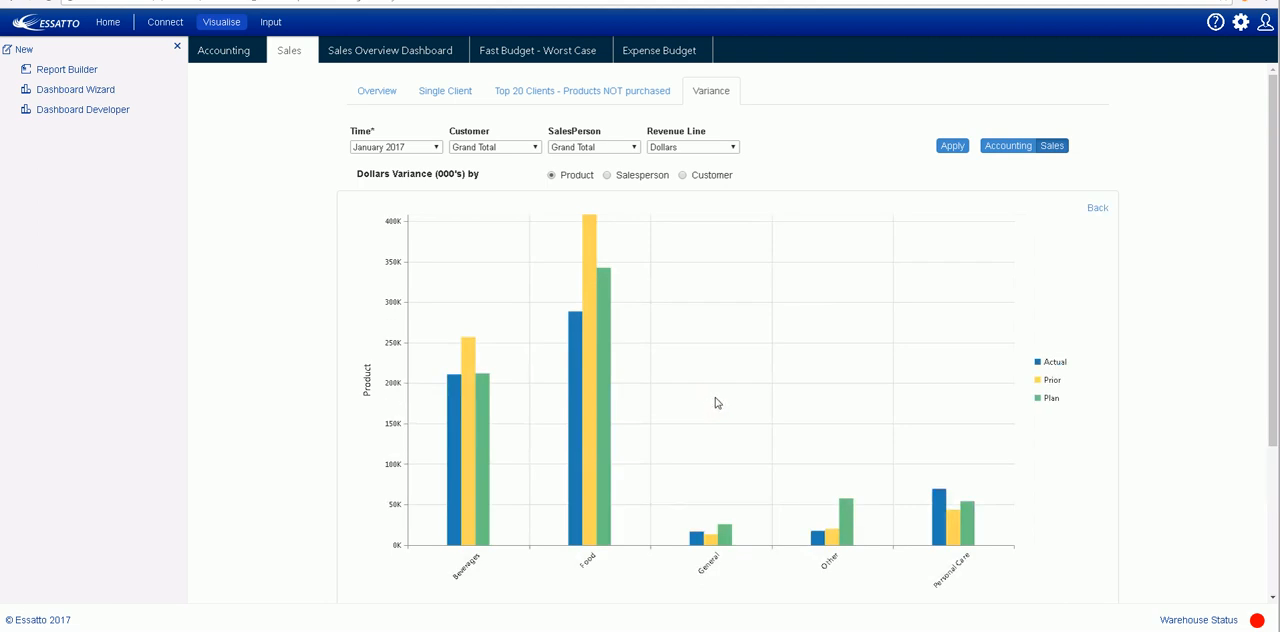
left_click(598, 443)
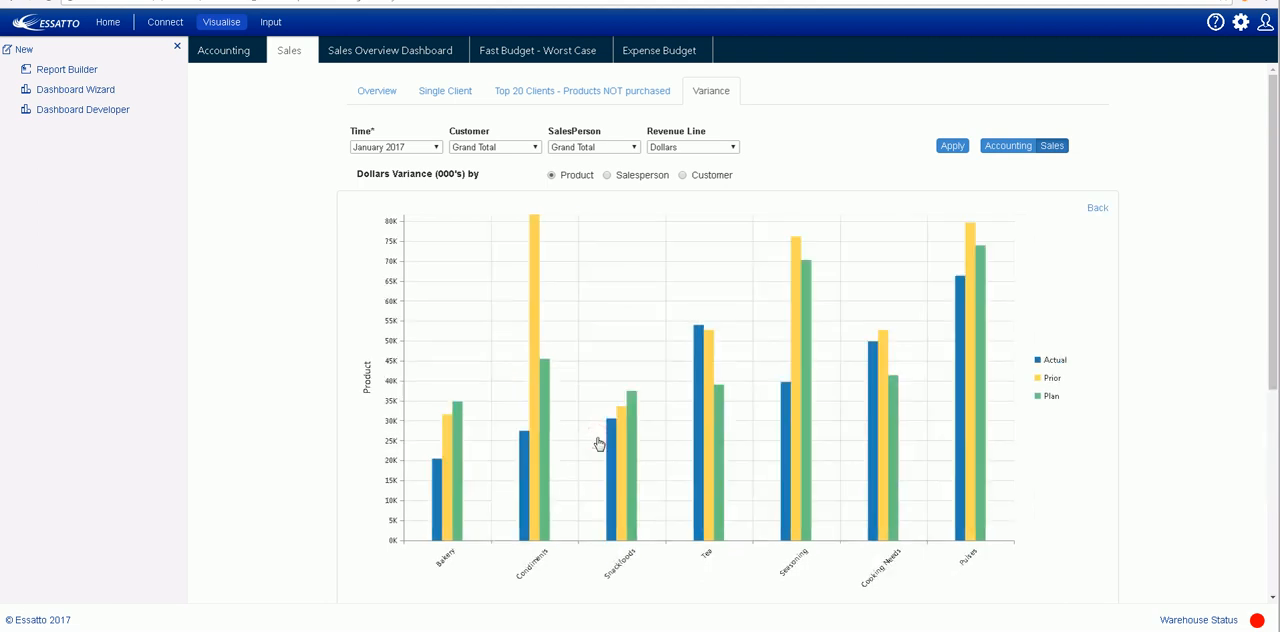
left_click(800, 499)
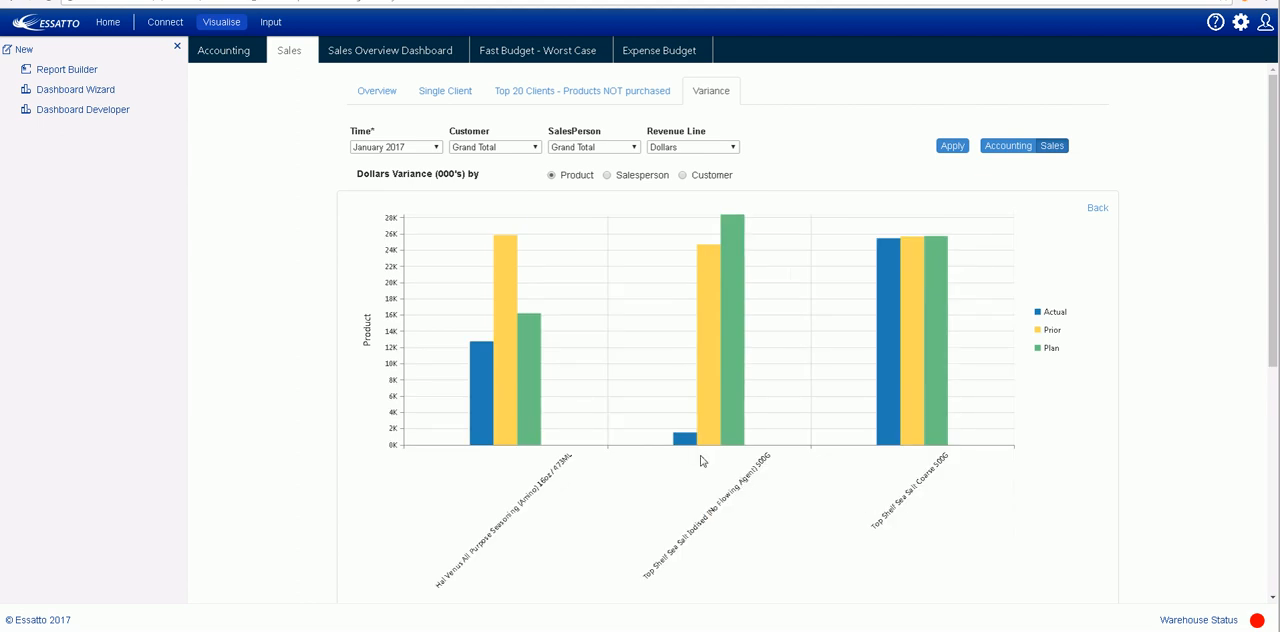
mouse_move(680, 443)
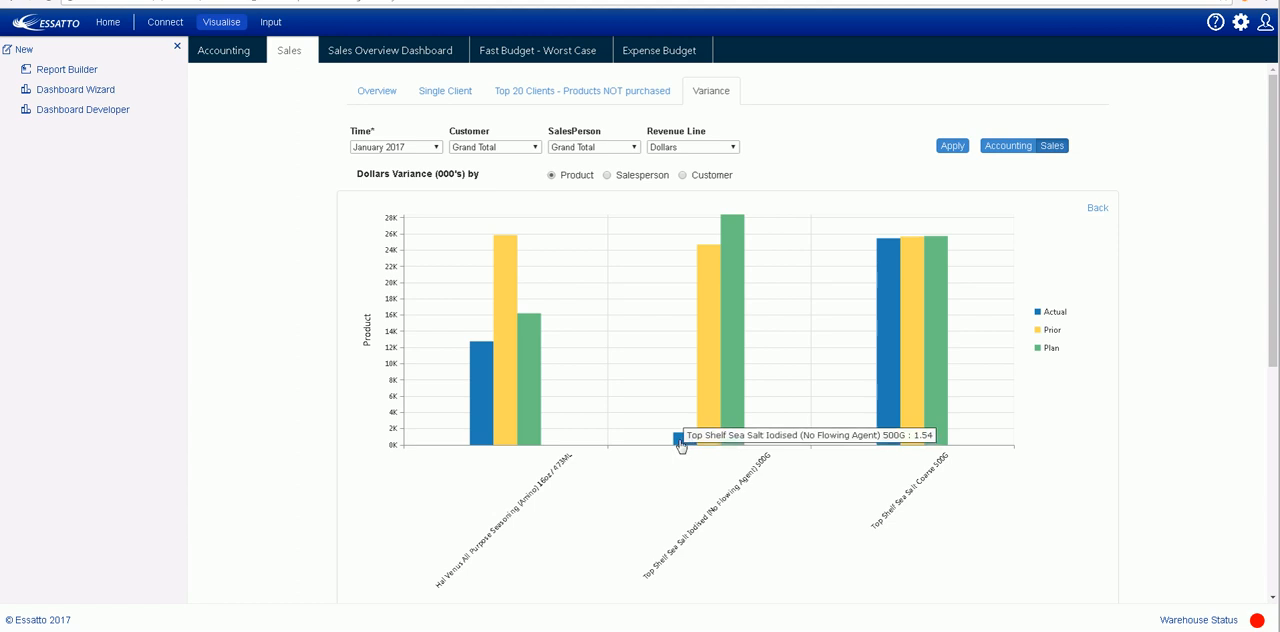
mouse_move(711, 362)
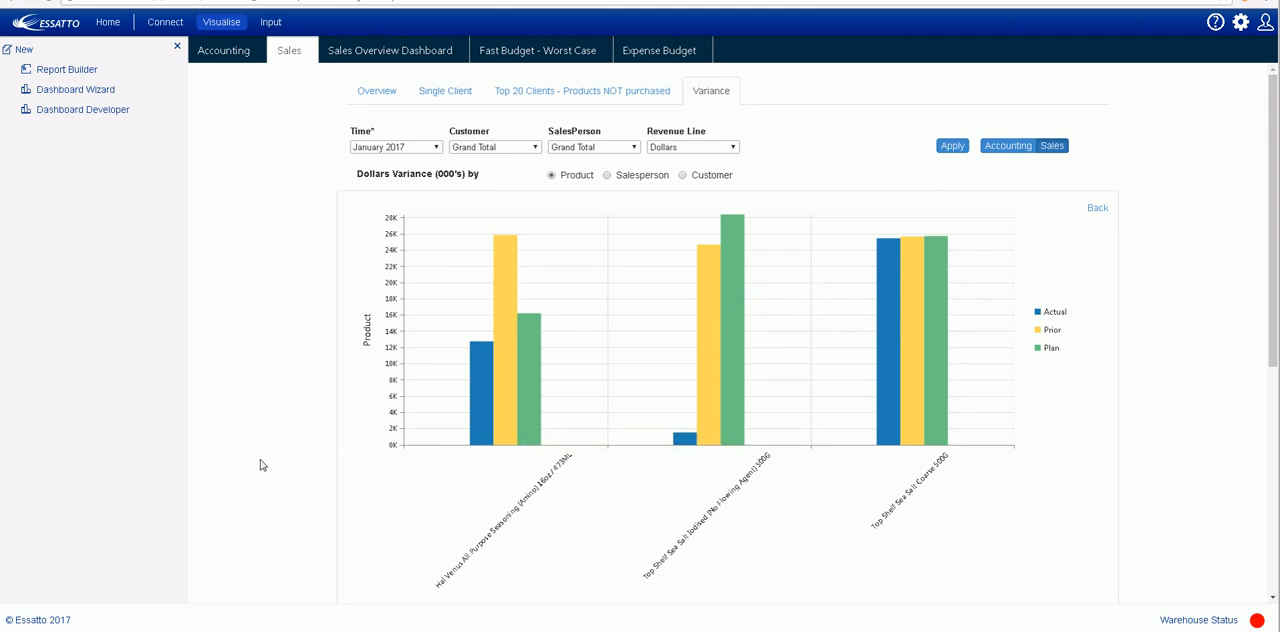
- Examine the product variance table below the chart and open the Top 20 Clients - Products NOT purchased report
scroll(261, 465, "down", 5)
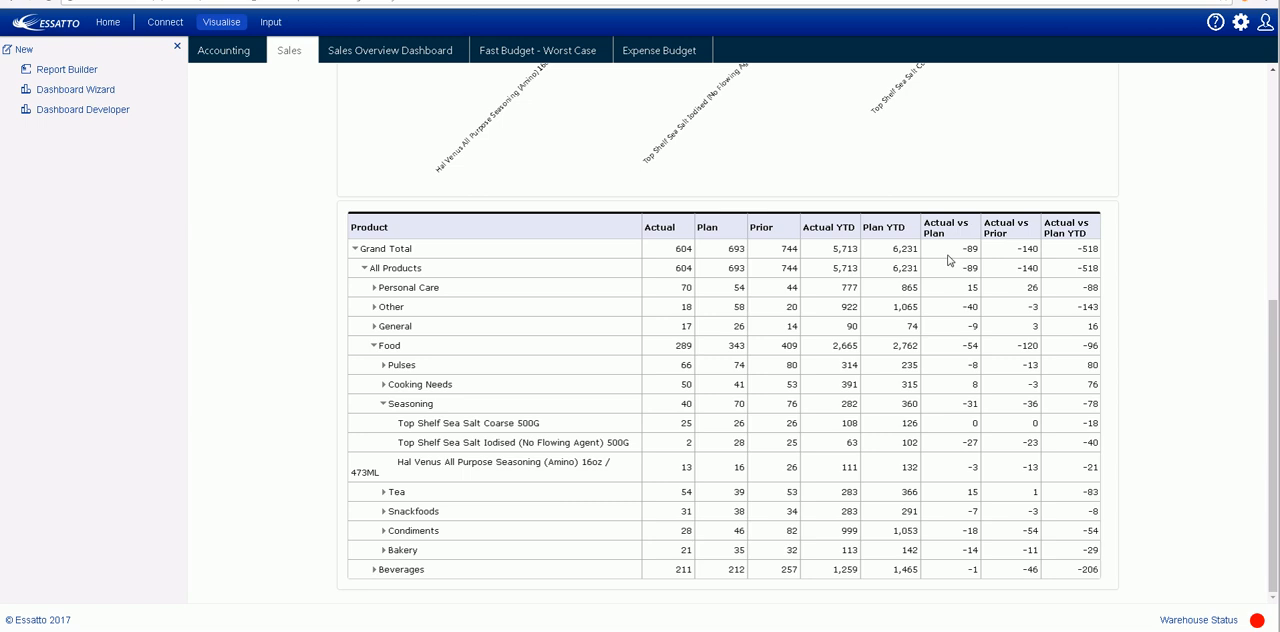
scroll(260, 300, "up", 5)
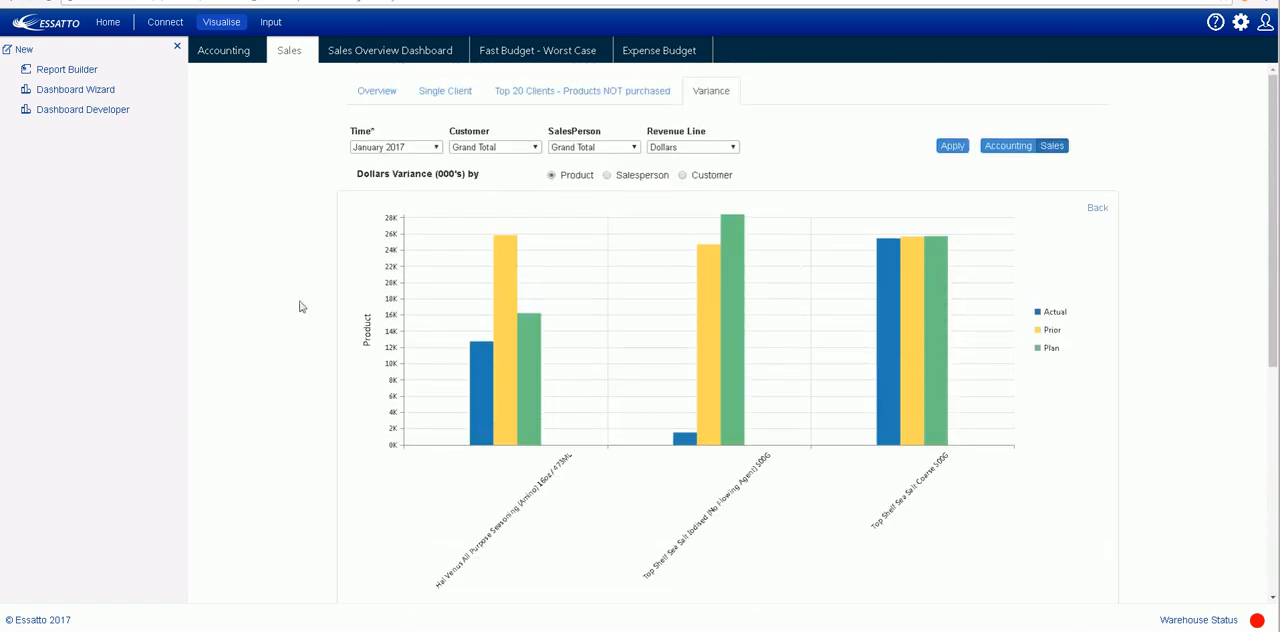
left_click(603, 93)
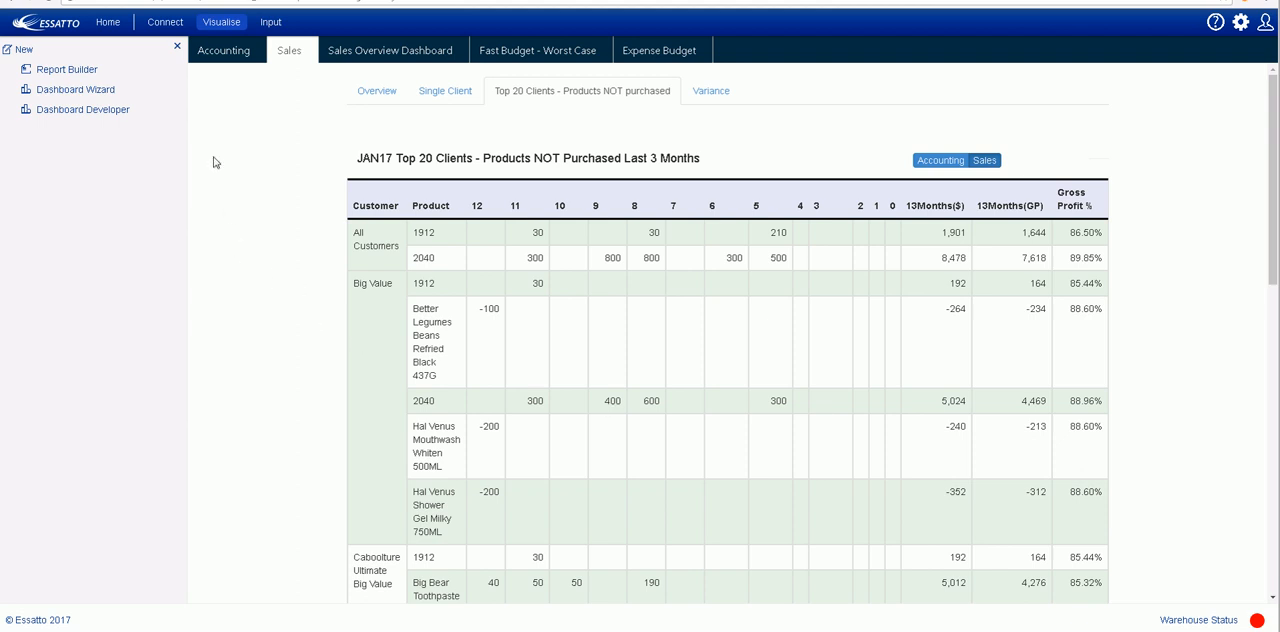
- Create a new Report Builder report using the ODOO_DEMO1 - Odoo Accounting subject area and the MONGO cube
left_click(82, 73)
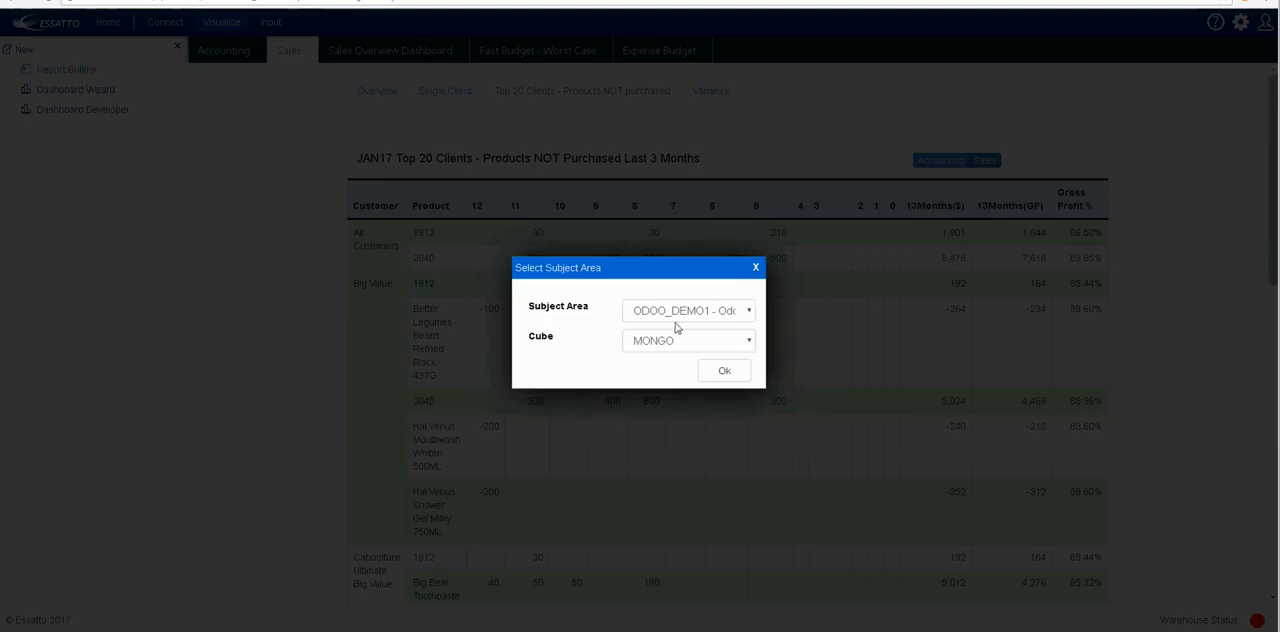
left_click(749, 313)
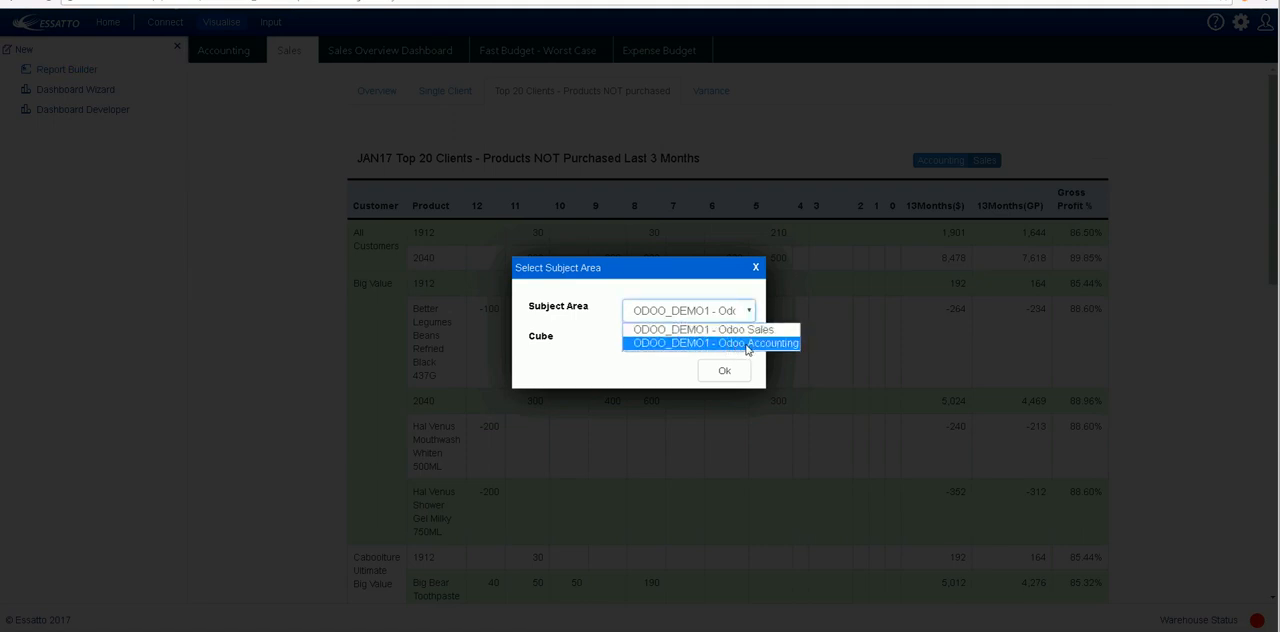
left_click(747, 345)
left_click(748, 341)
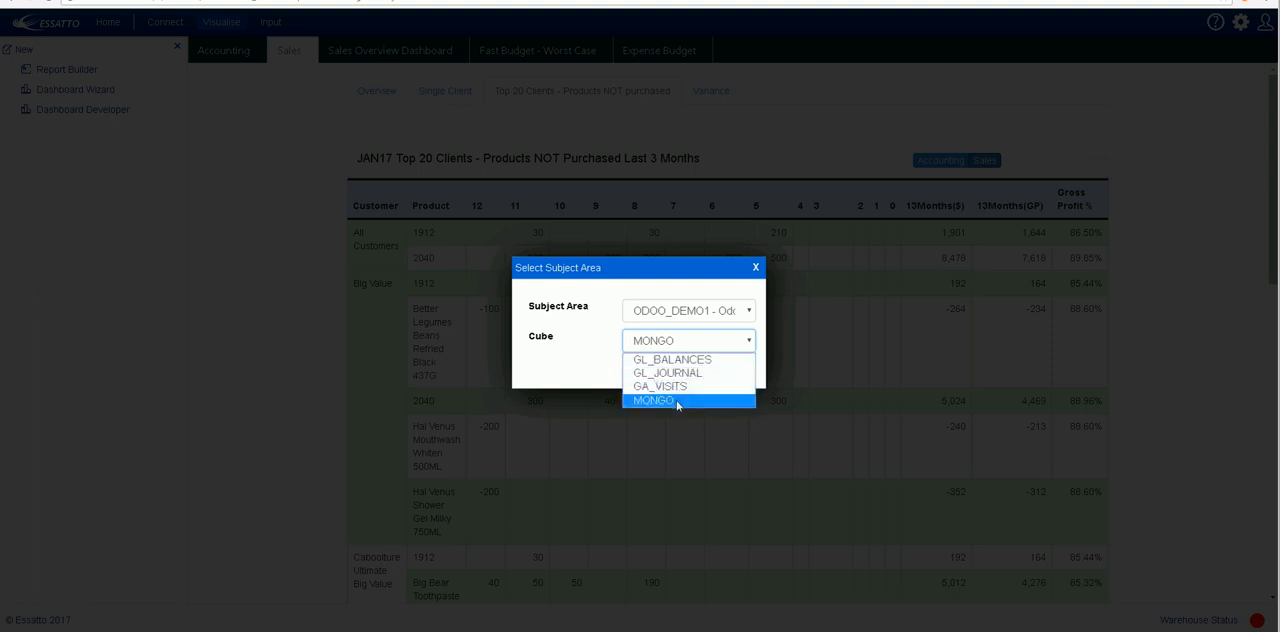
left_click(677, 403)
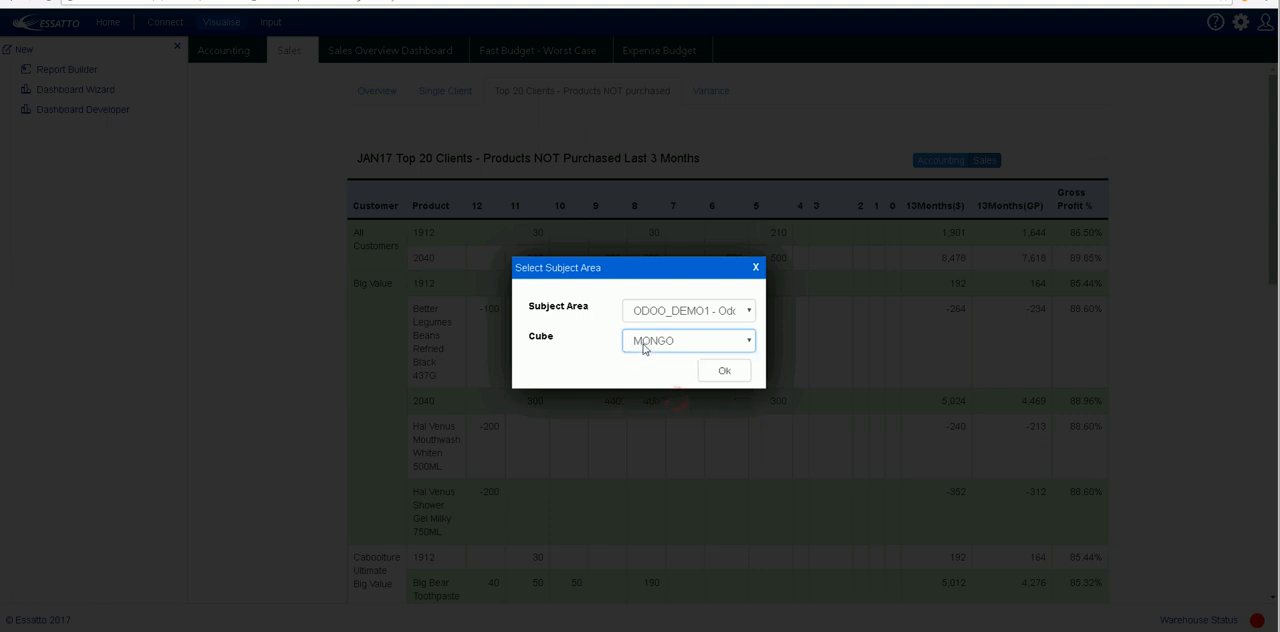
left_click(725, 372)
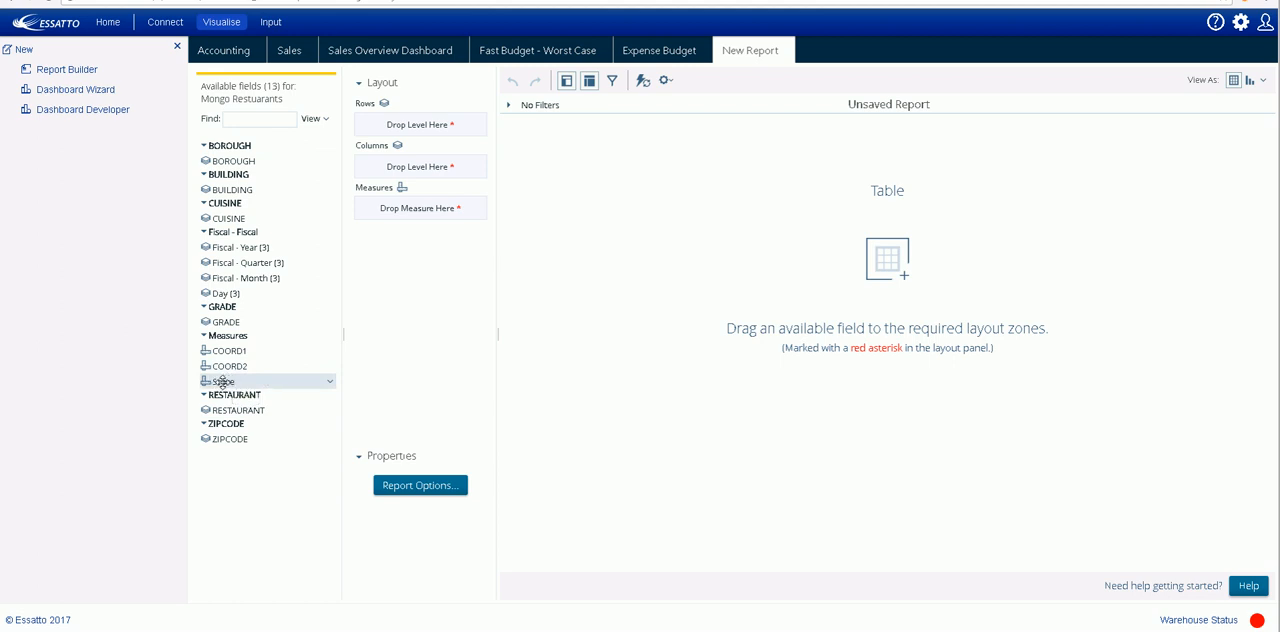
- Lay out the report with Score as the measure, BOROUGH as columns and CUISINE as rows
left_click_drag(222, 381, 656, 268)
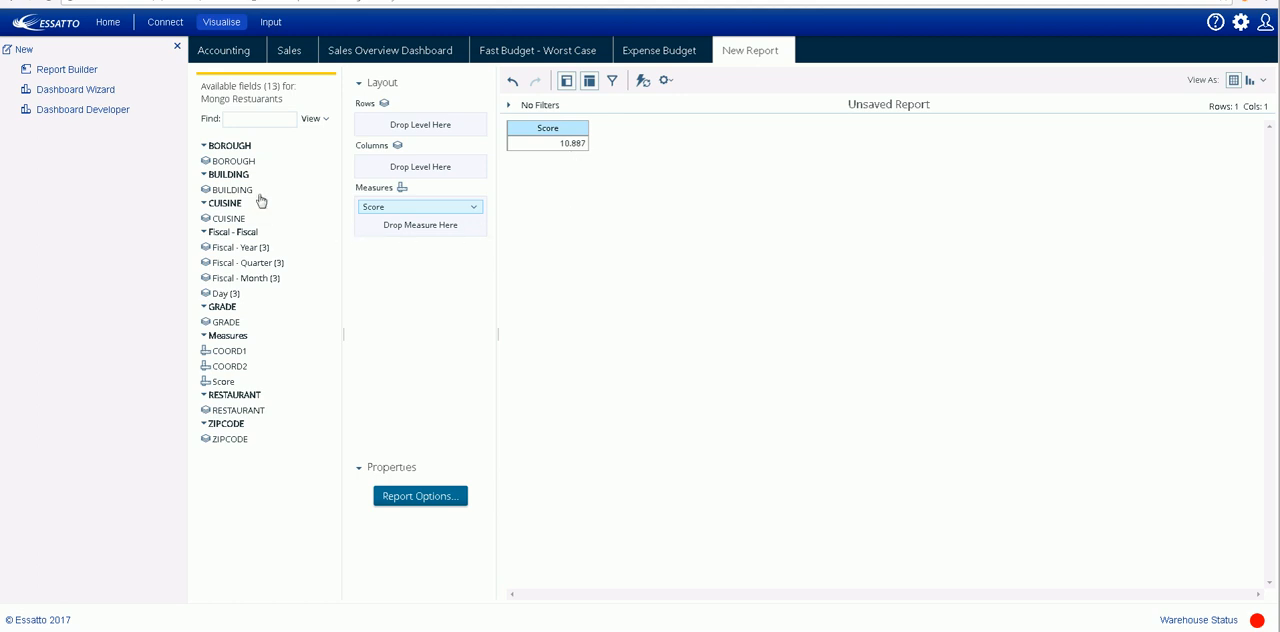
left_click_drag(226, 161, 414, 167)
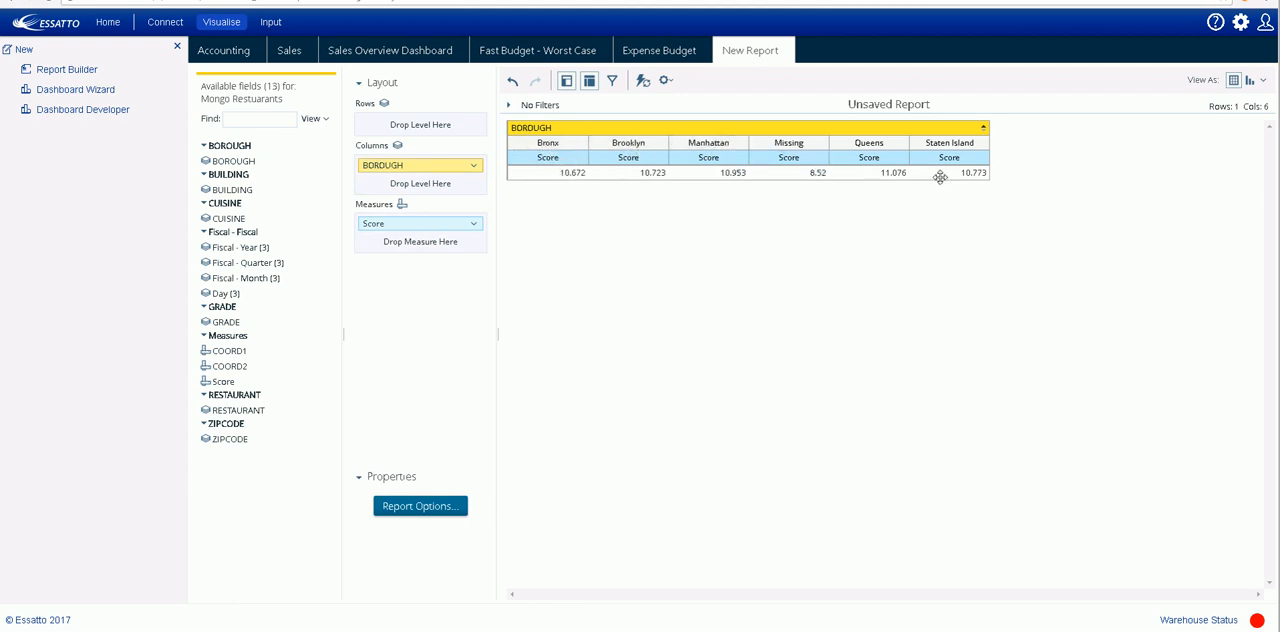
left_click_drag(229, 218, 400, 128)
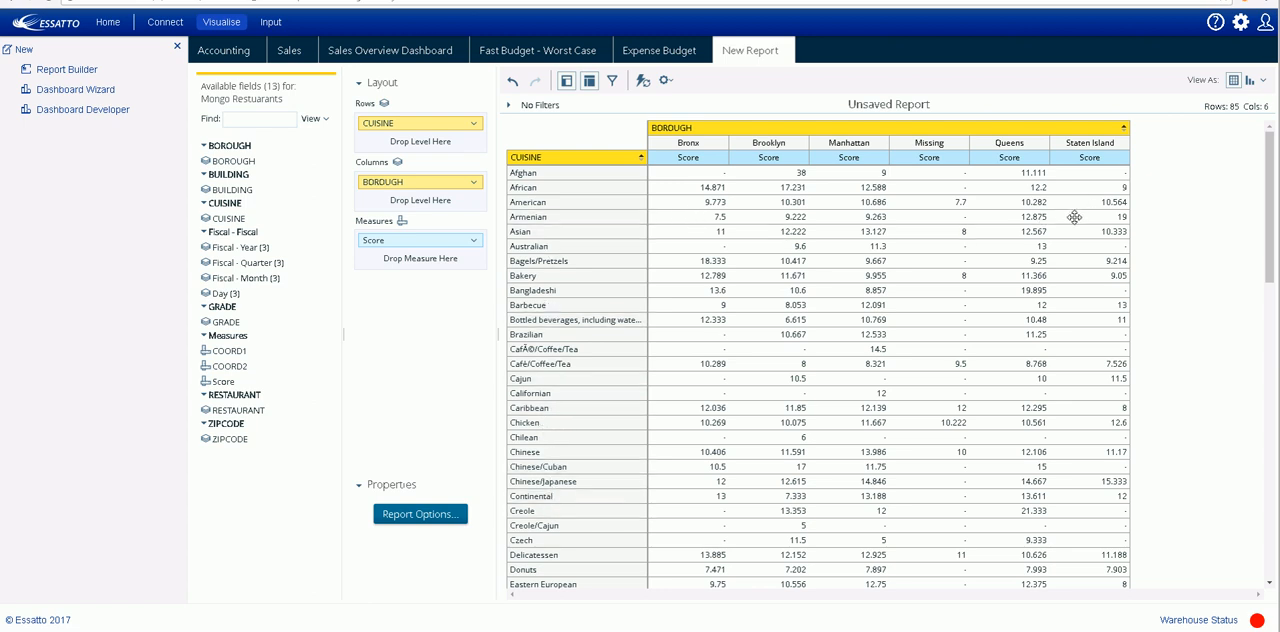
- Show the report as a Column chart and inspect the scores of individual bars
left_click(1264, 82)
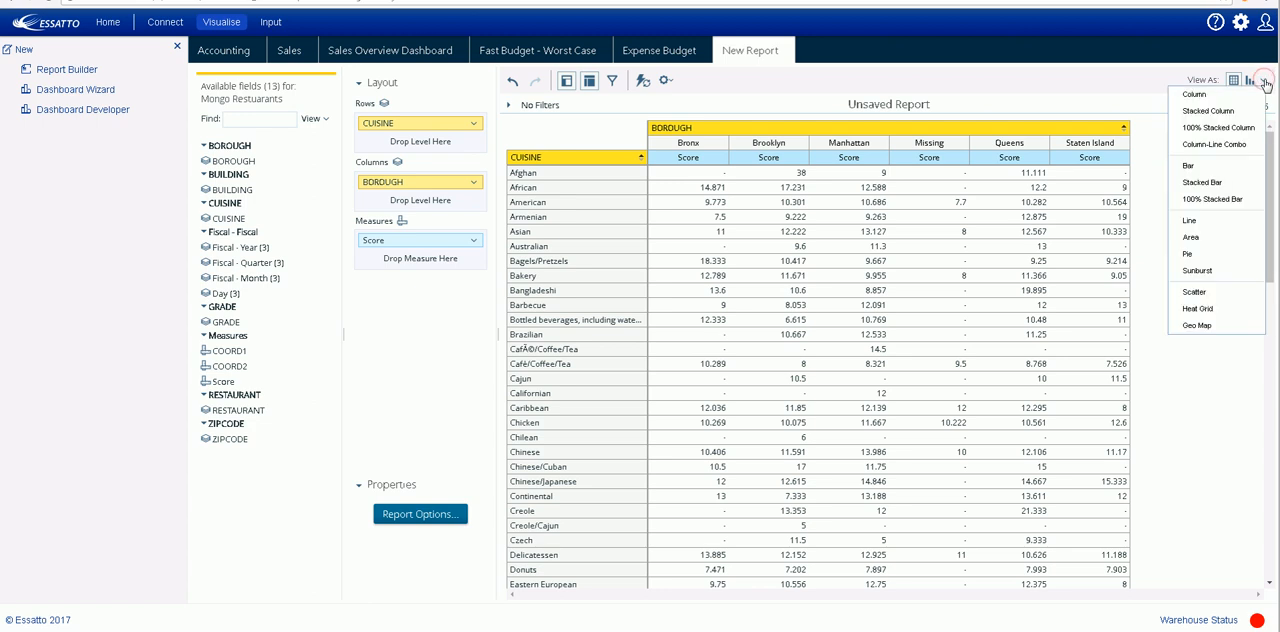
left_click(1196, 96)
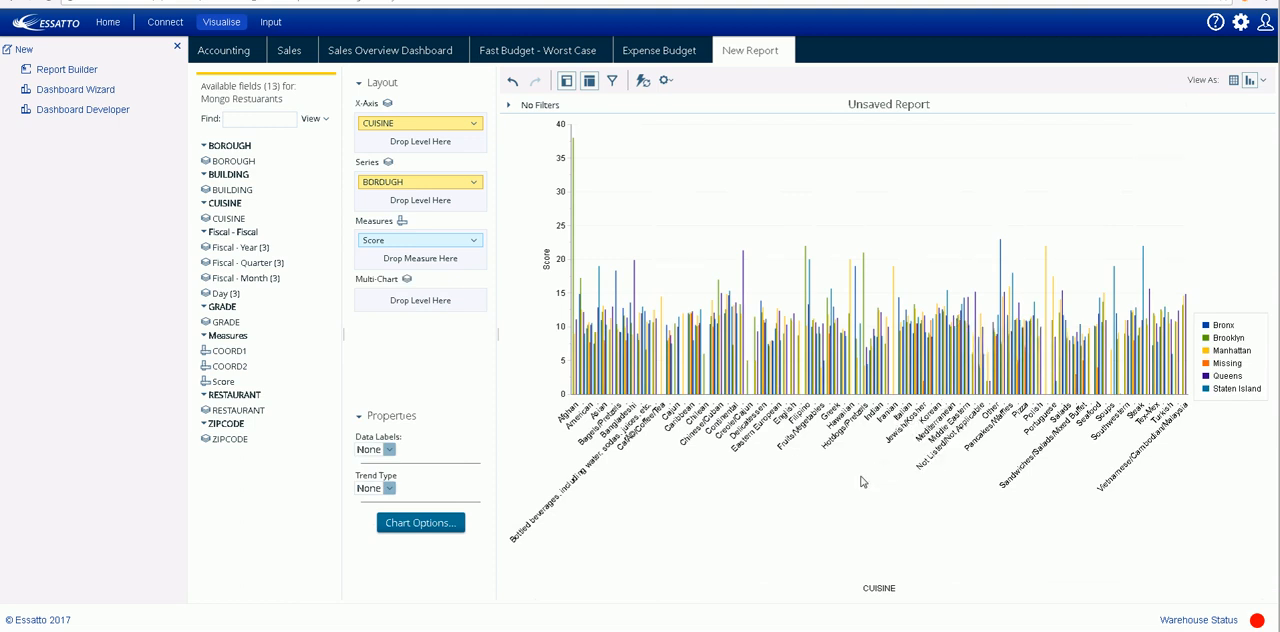
mouse_move(662, 361)
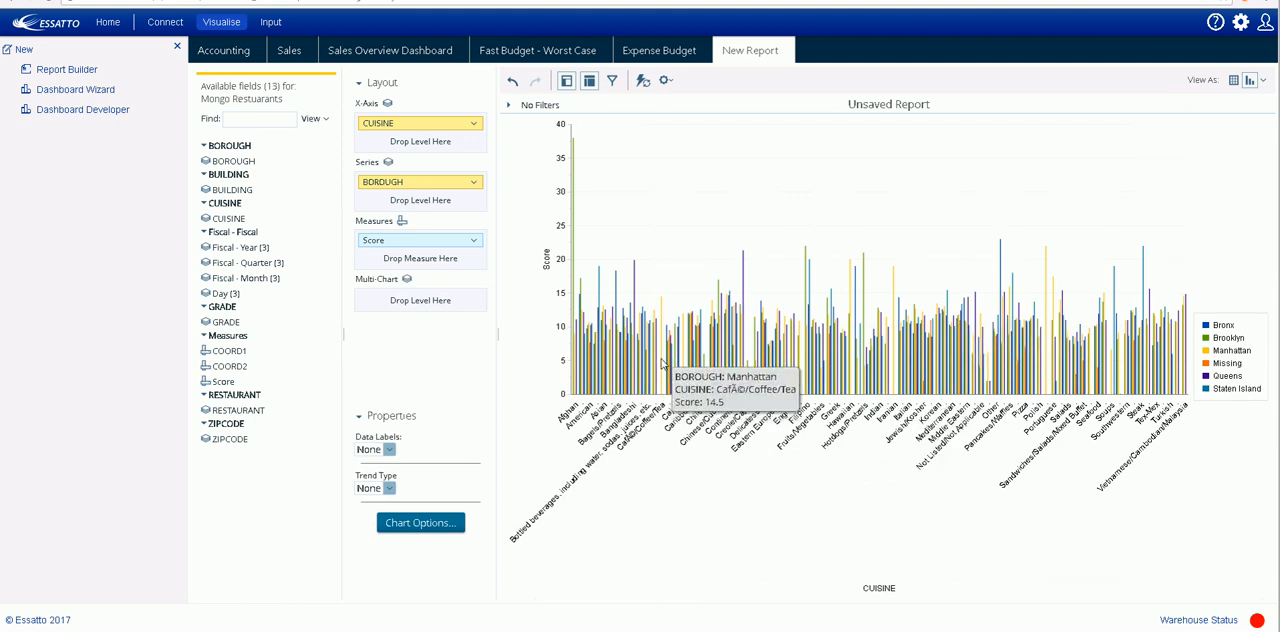
mouse_move(574, 197)
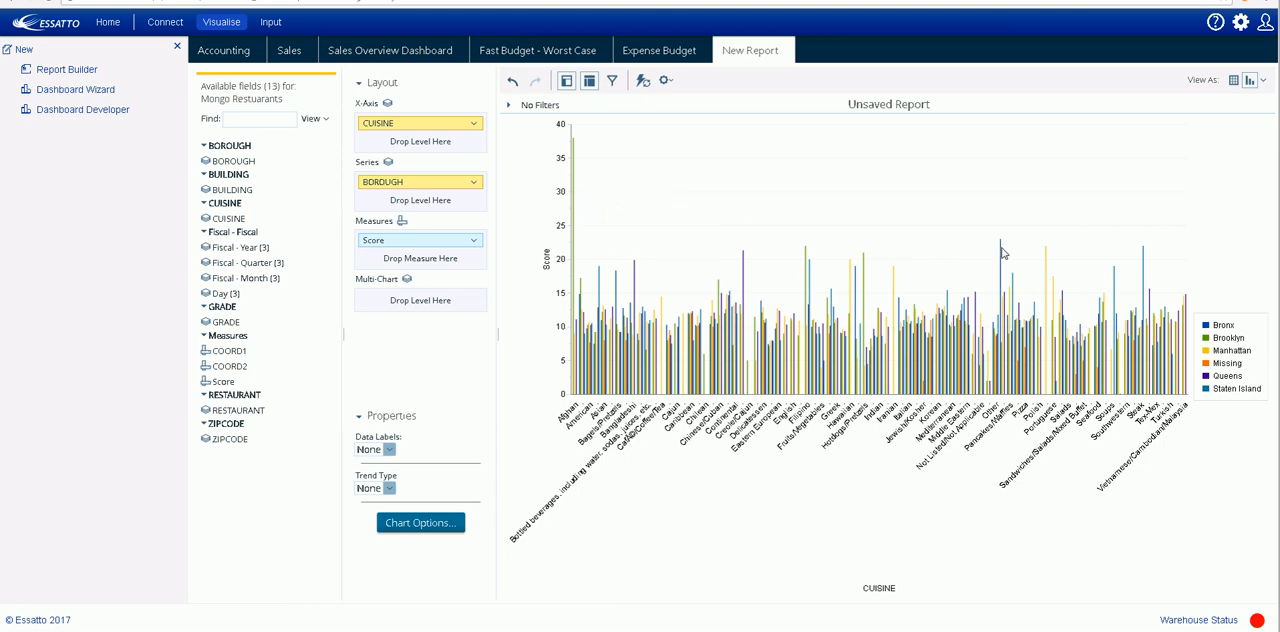
mouse_move(1002, 253)
- Move the CUISINE level from the X-Axis to Multi-Chart and inspect the borough scores in the Afghan chart
left_click_drag(395, 126, 409, 304)
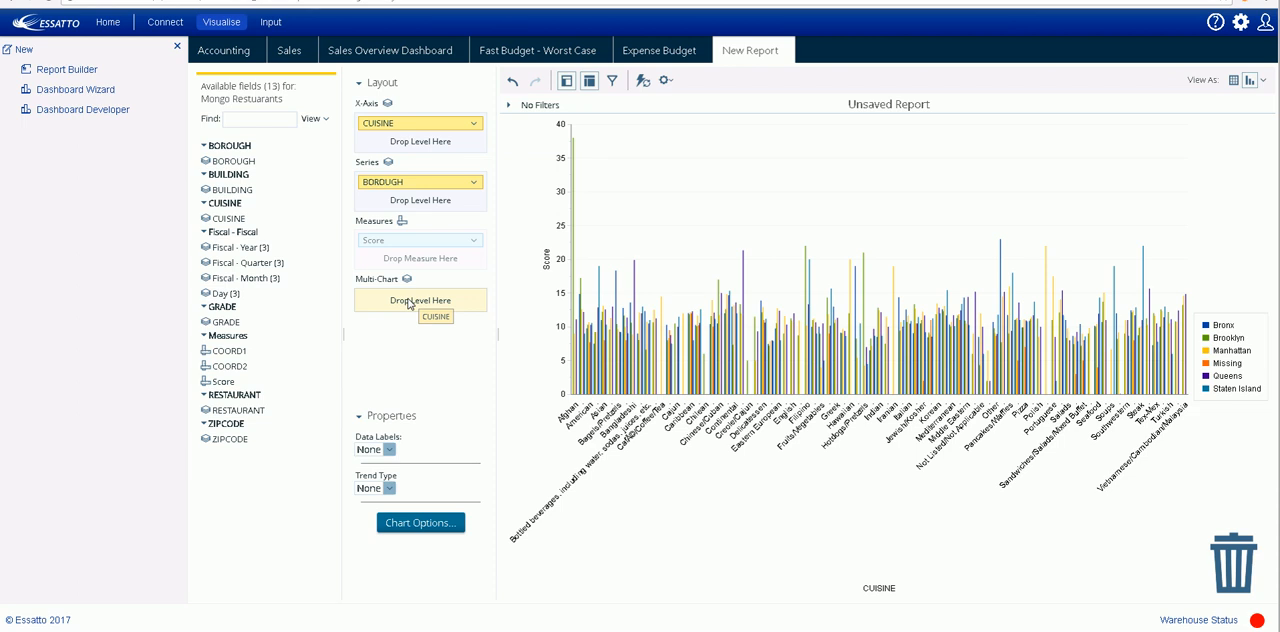
left_click_drag(408, 304, 408, 304)
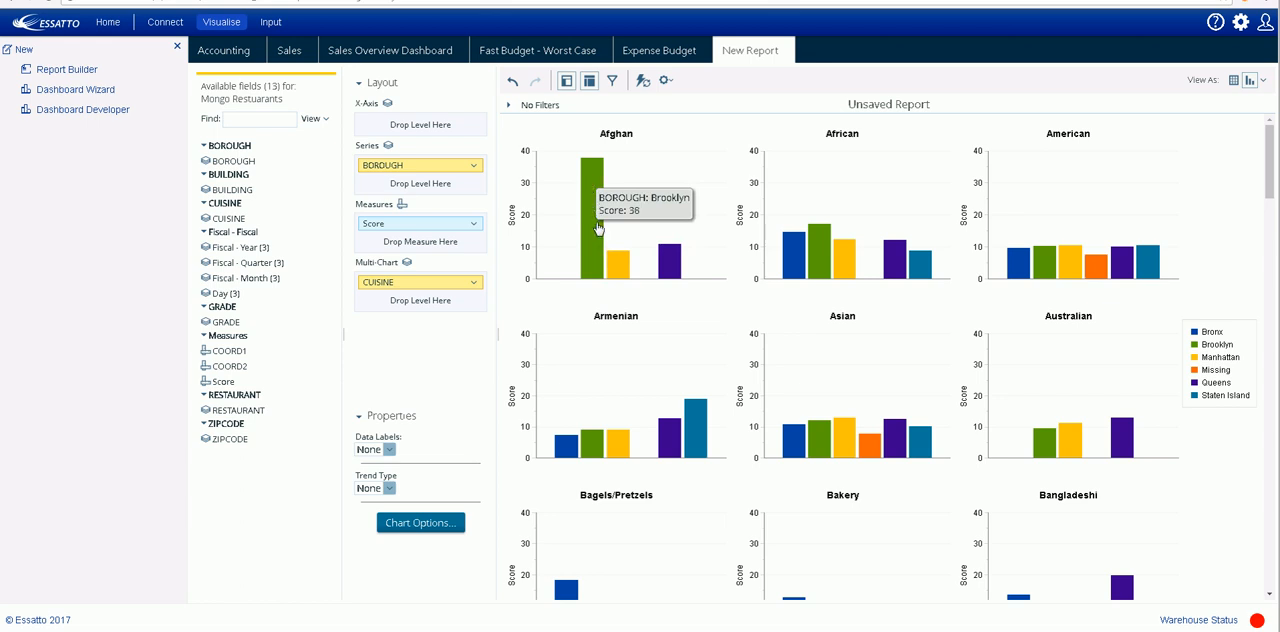
mouse_move(614, 265)
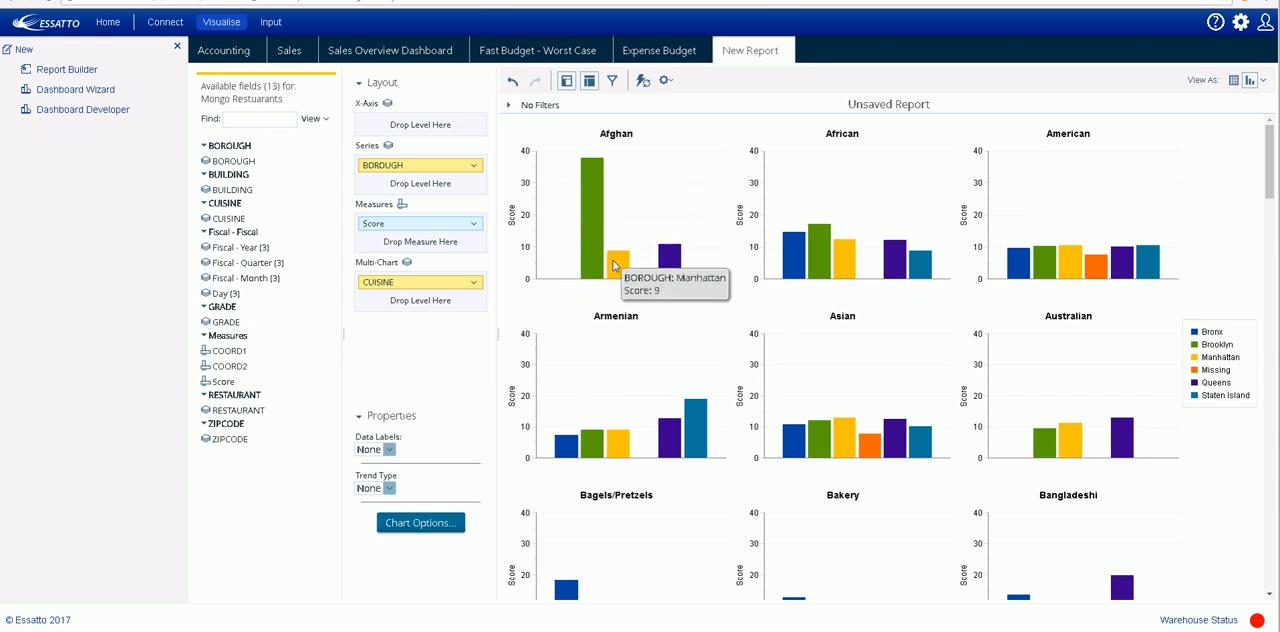
- Undo the move of CUISINE to Multi-Chart and filter the CUISINE level to include only Pakistani
left_click(512, 82)
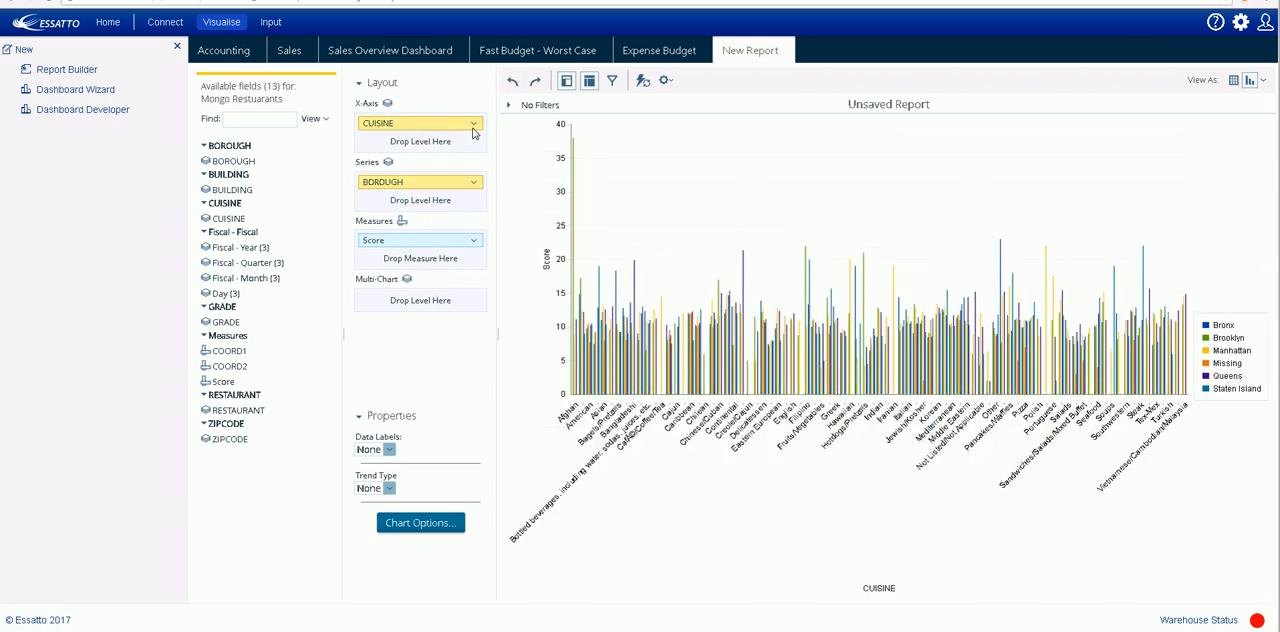
left_click(475, 125)
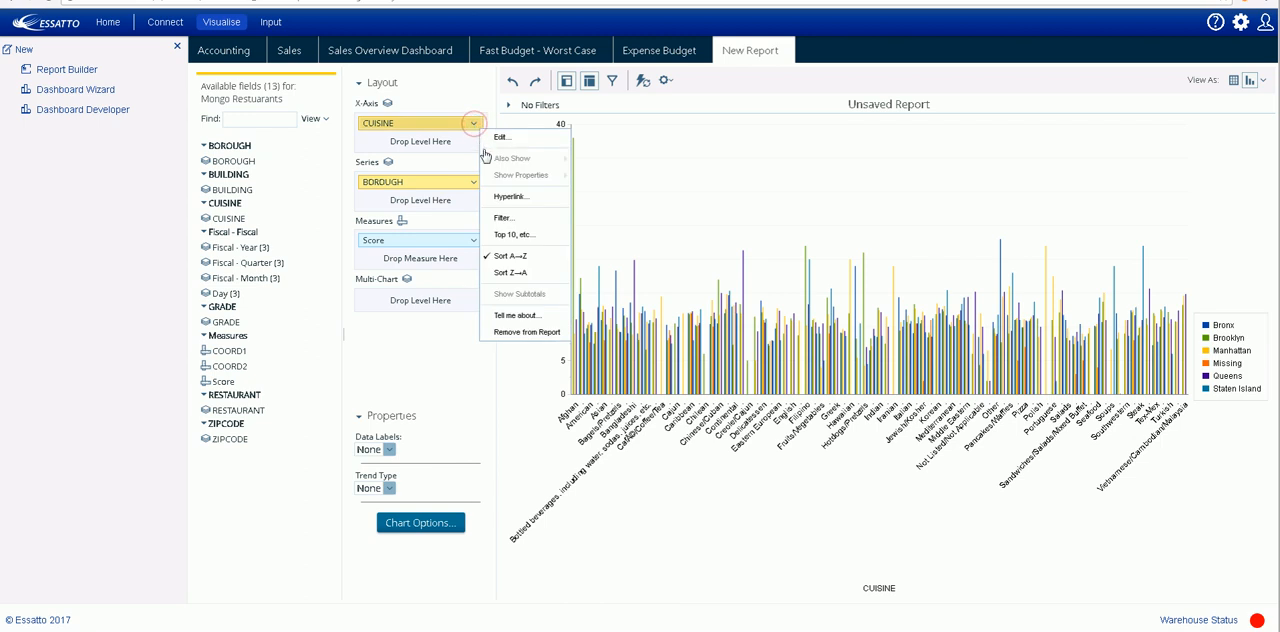
left_click(502, 220)
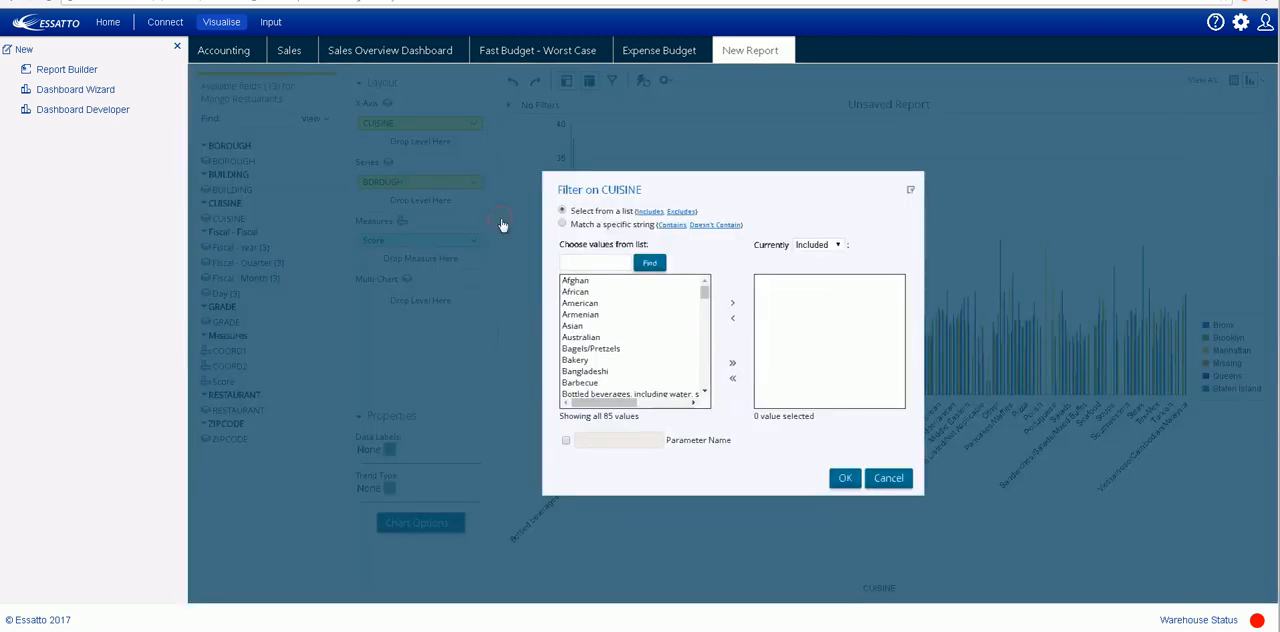
scroll(702, 378, "down", 3)
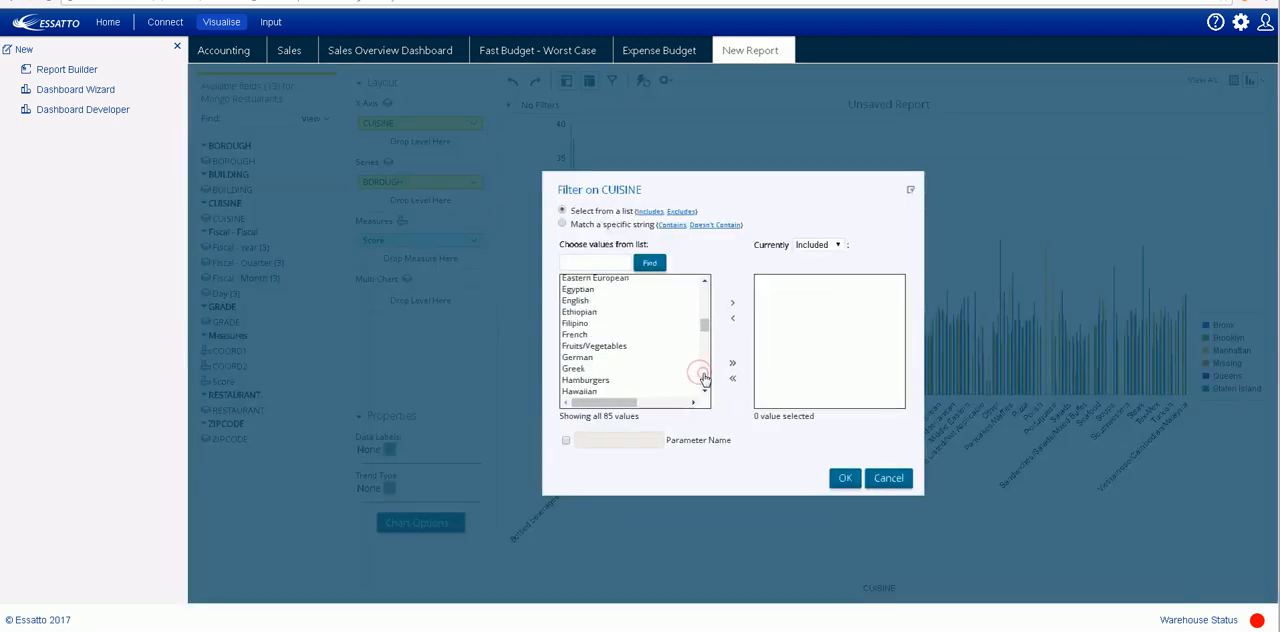
left_click(704, 377)
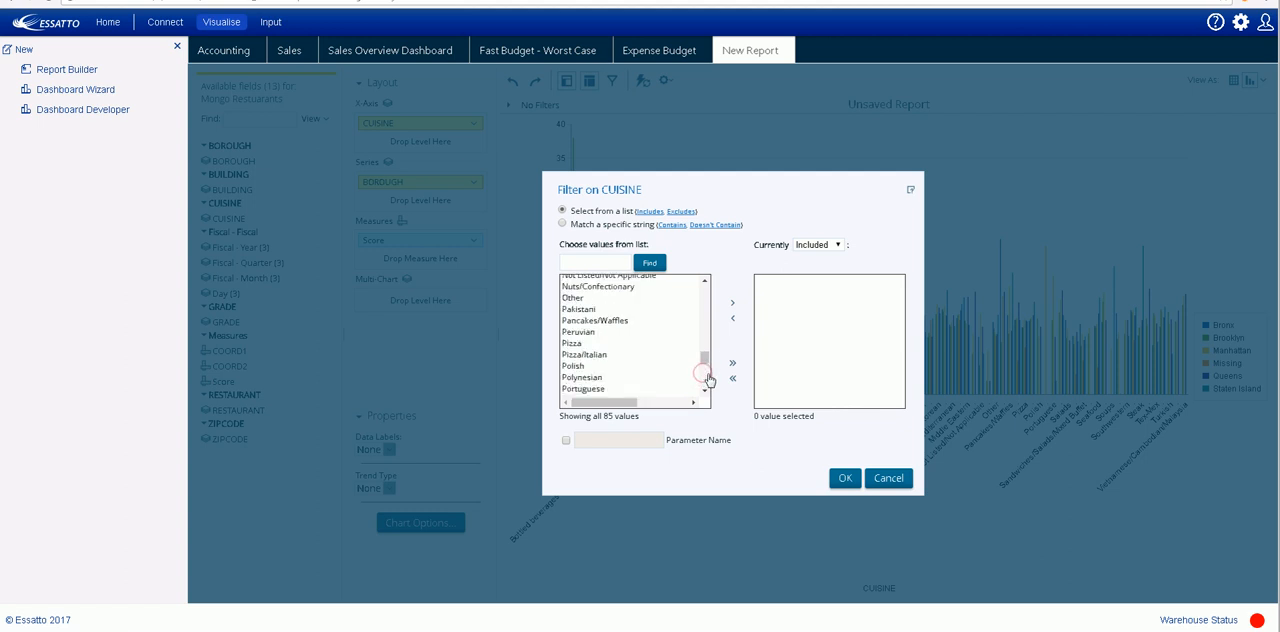
left_click(580, 310)
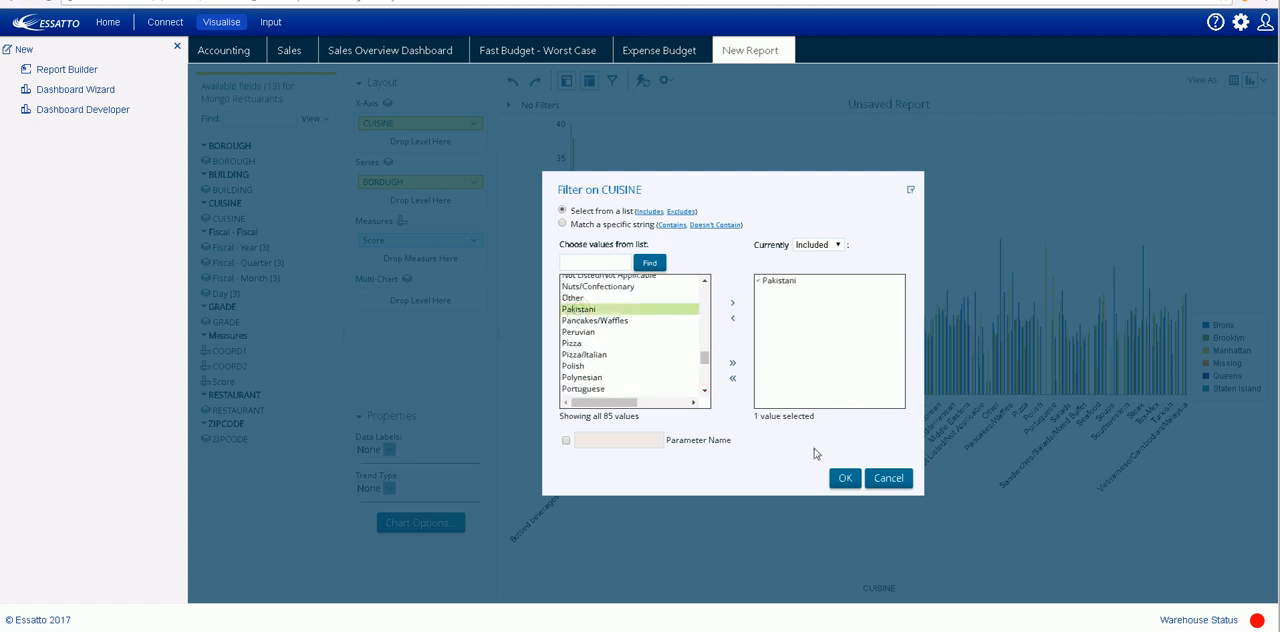
left_click(842, 480)
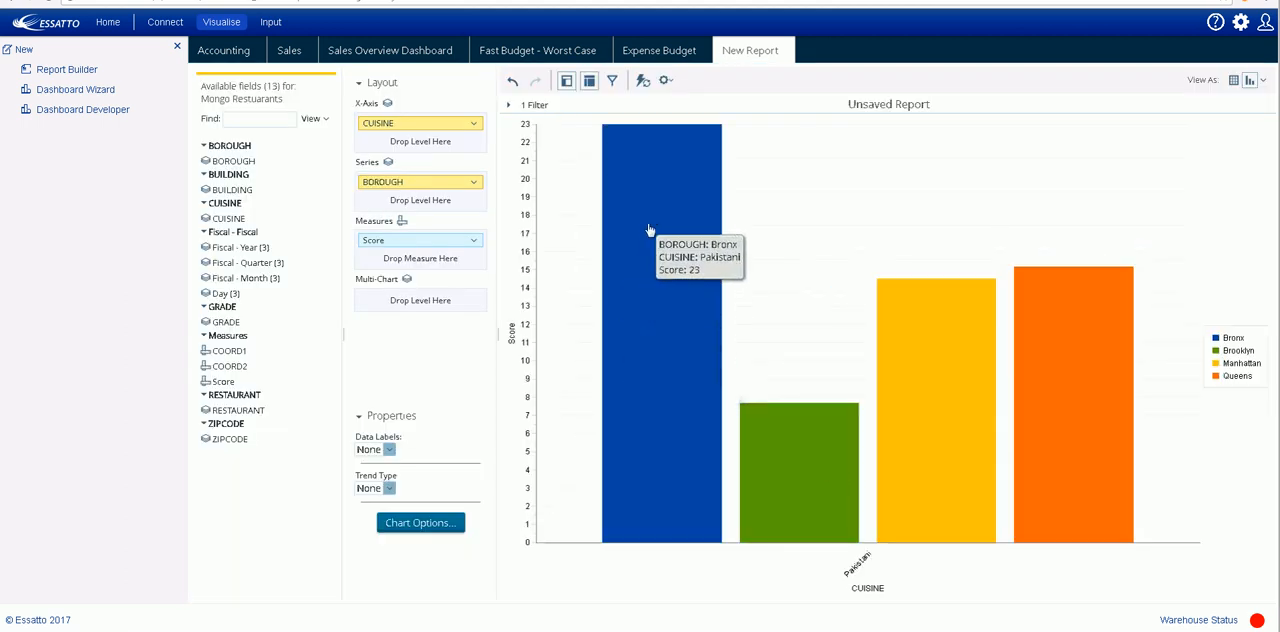
mouse_move(787, 467)
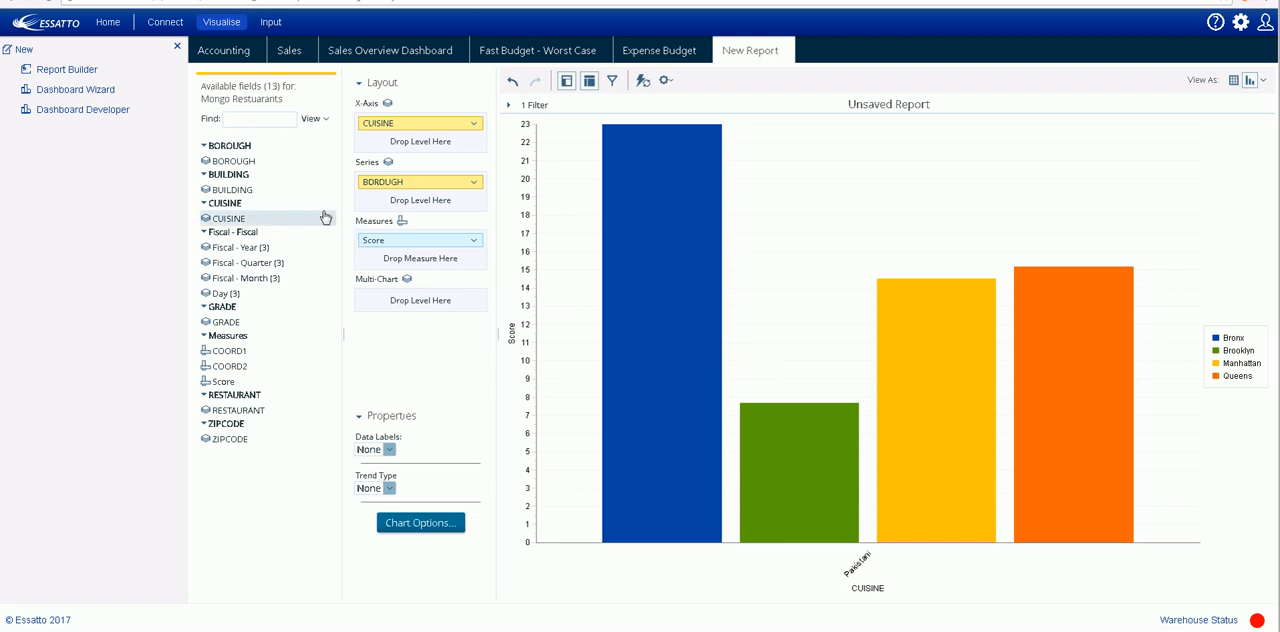
left_click_drag(325, 217, 286, 194)
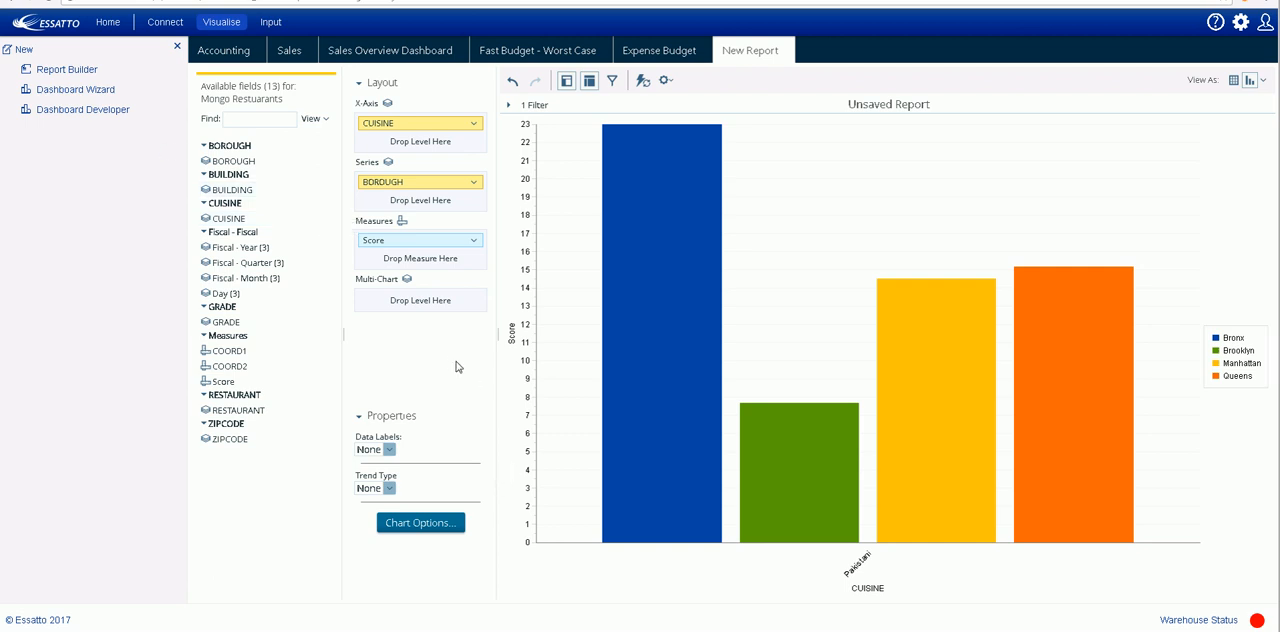
- Start a new dashboard with the Dashboard Wizard and apply the 3 over 2 template
left_click(74, 91)
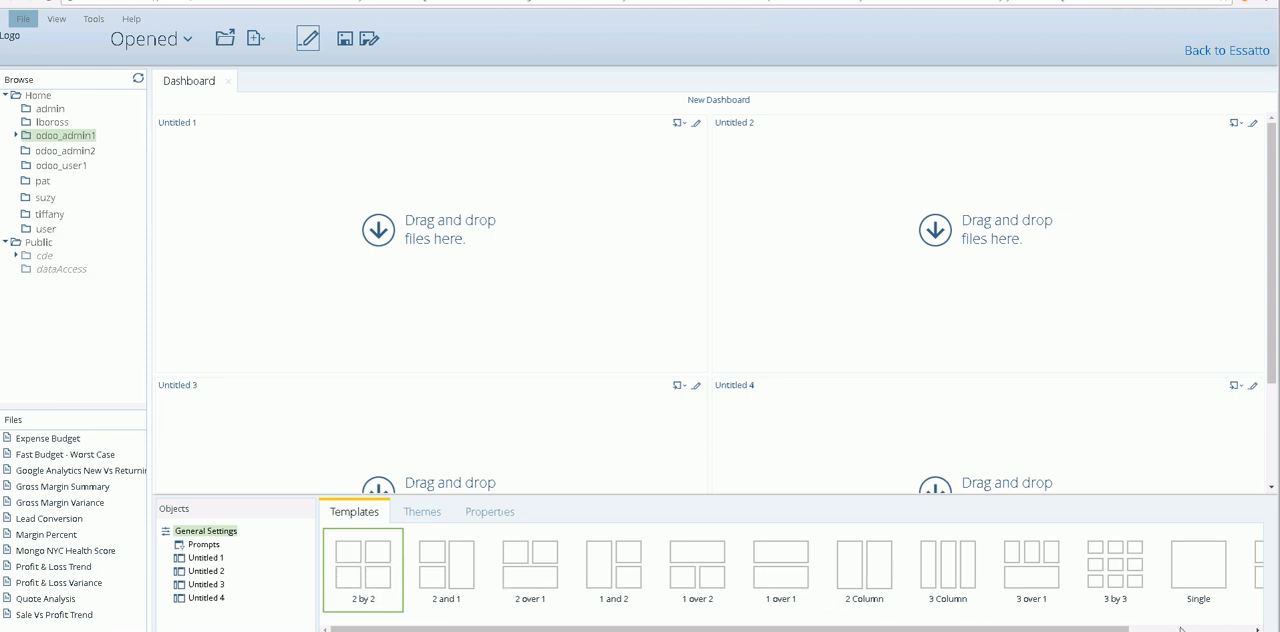
left_click(1238, 629)
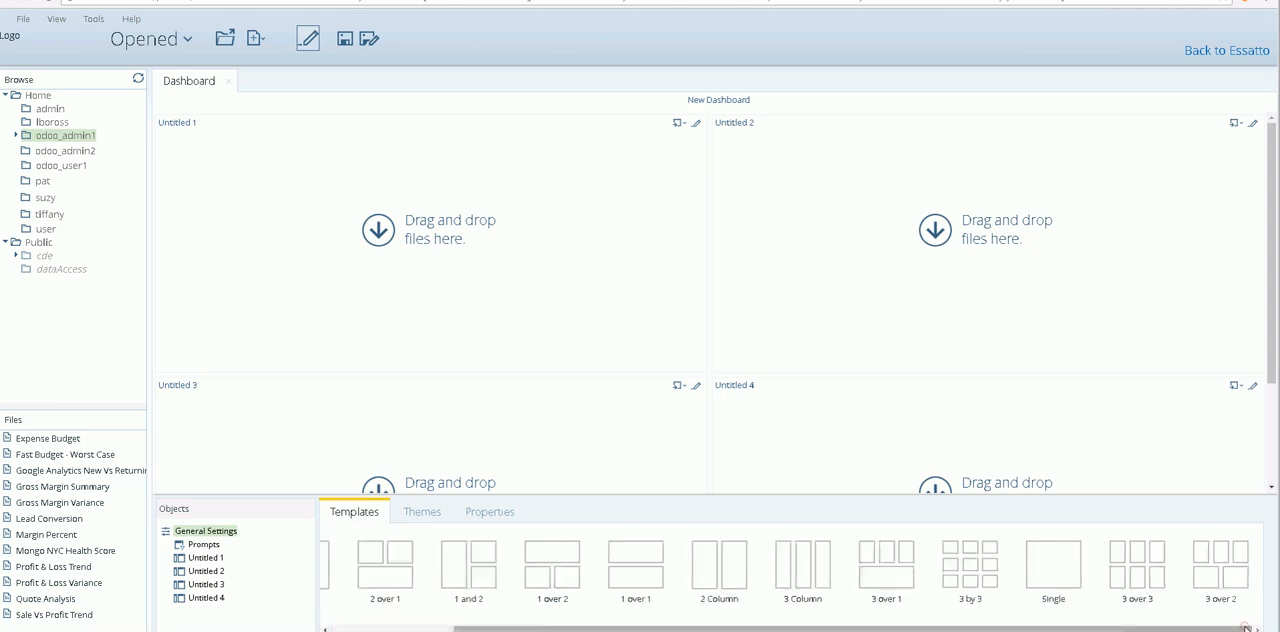
left_click(1222, 558)
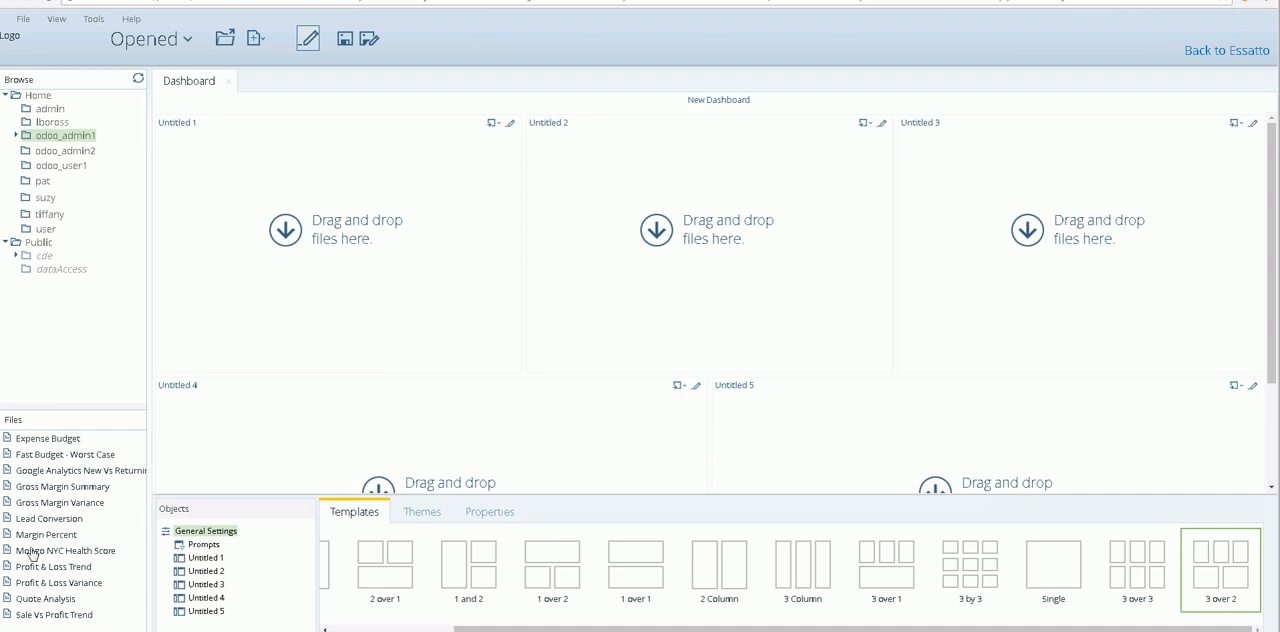
- Place Mongo NYC Health Score in the Untitled 1 panel, Lead Conversion in Untitled 2 and Quote Analysis in Untitled 3
mouse_move(31, 558)
left_mouse_down()
mouse_move(185, 455)
mouse_move(332, 321)
left_mouse_up()
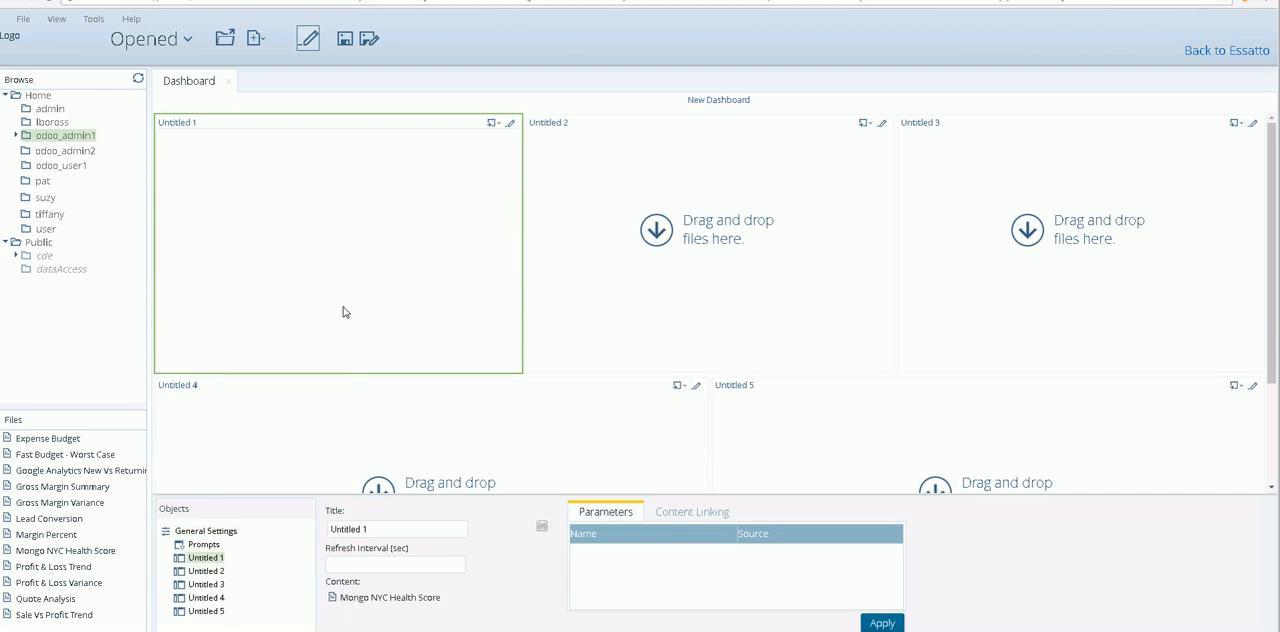
left_click_drag(73, 520, 652, 306)
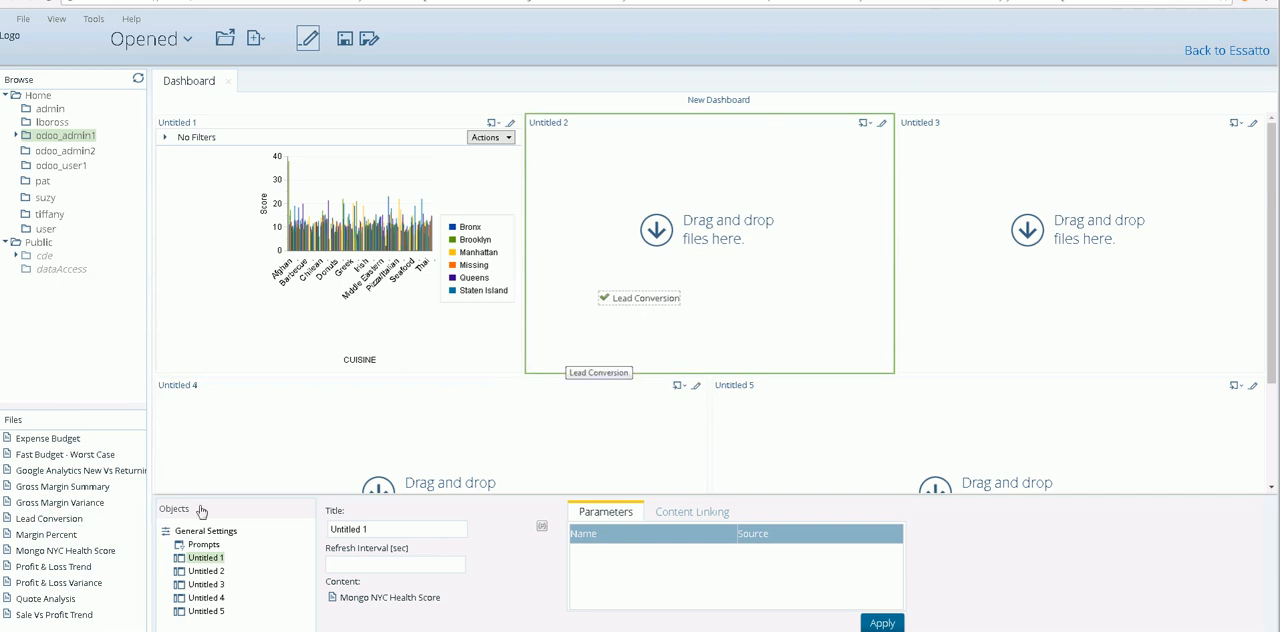
left_click_drag(50, 599, 988, 305)
left_click_drag(984, 316, 984, 316)
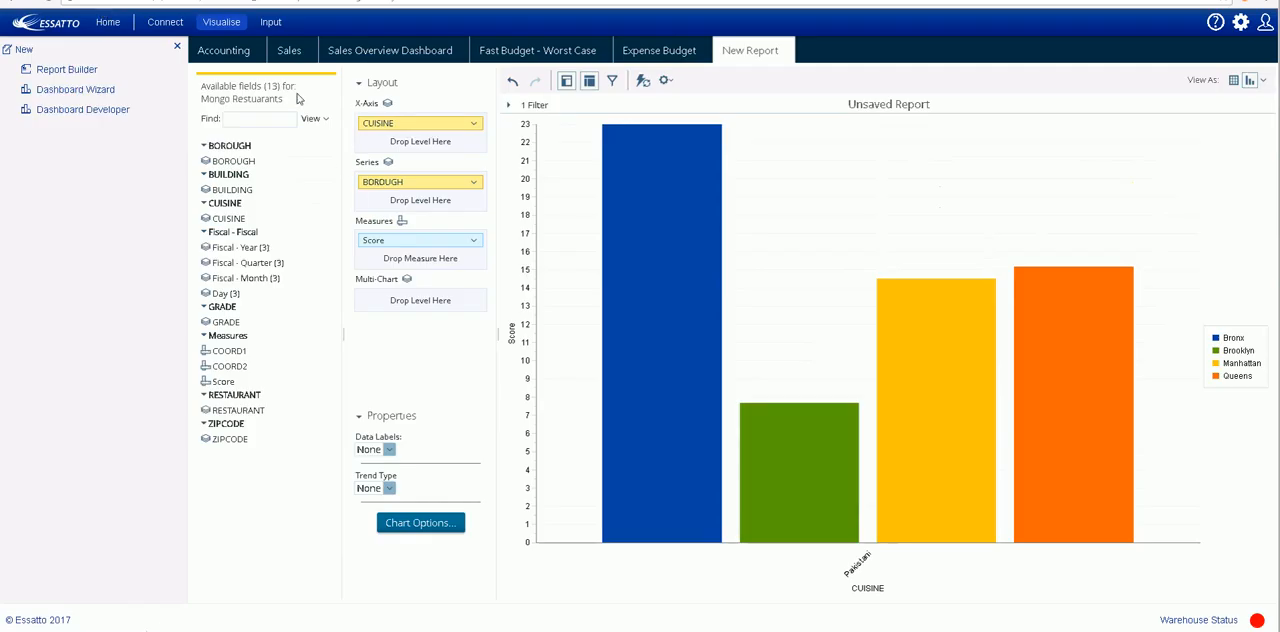
- View the Sales Overview Dashboard in Essatto, and switch to the presentation slides
left_click(420, 53)
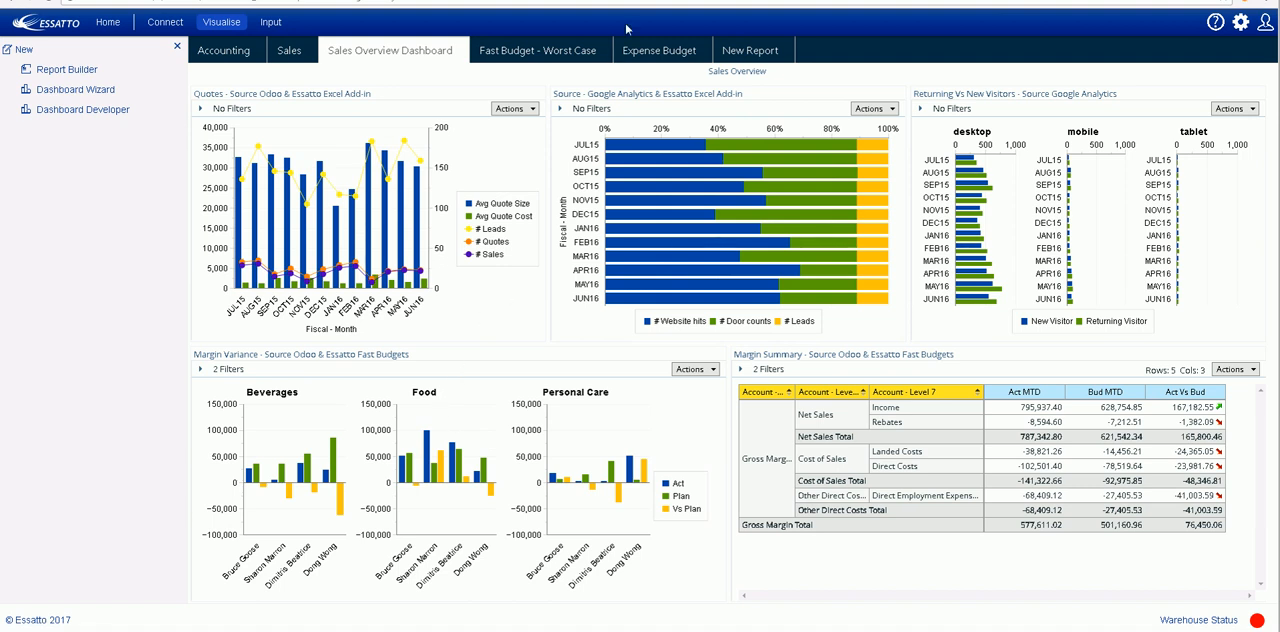
key("alt+Tab")
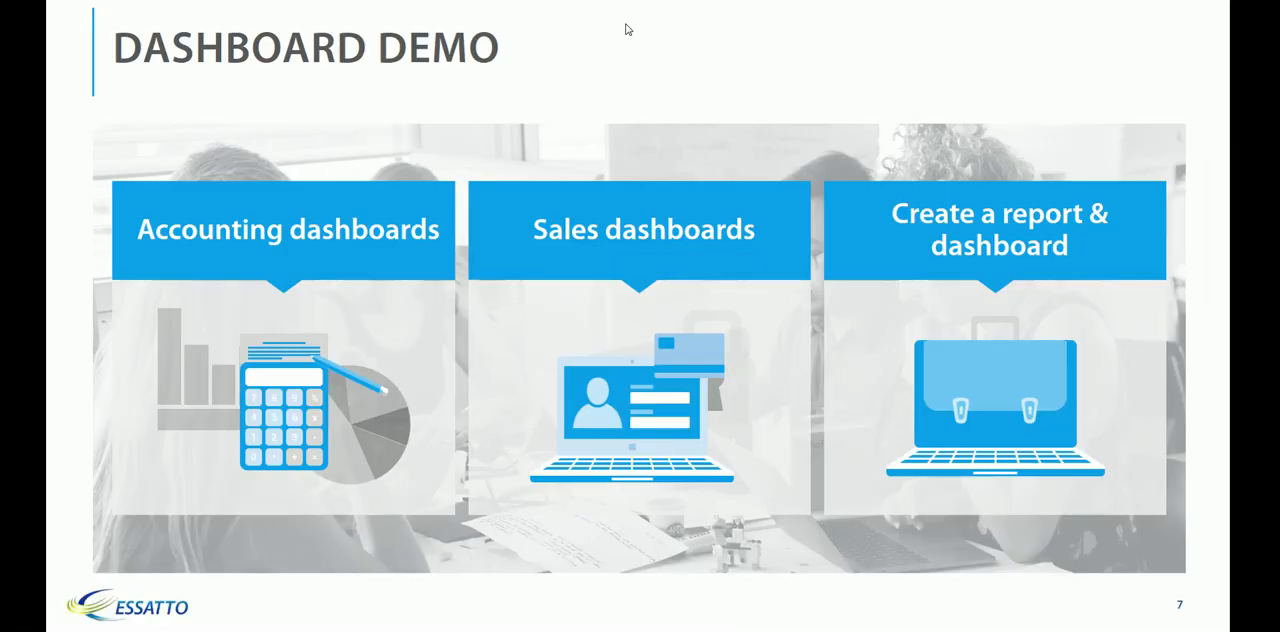
left_click(702, 300)
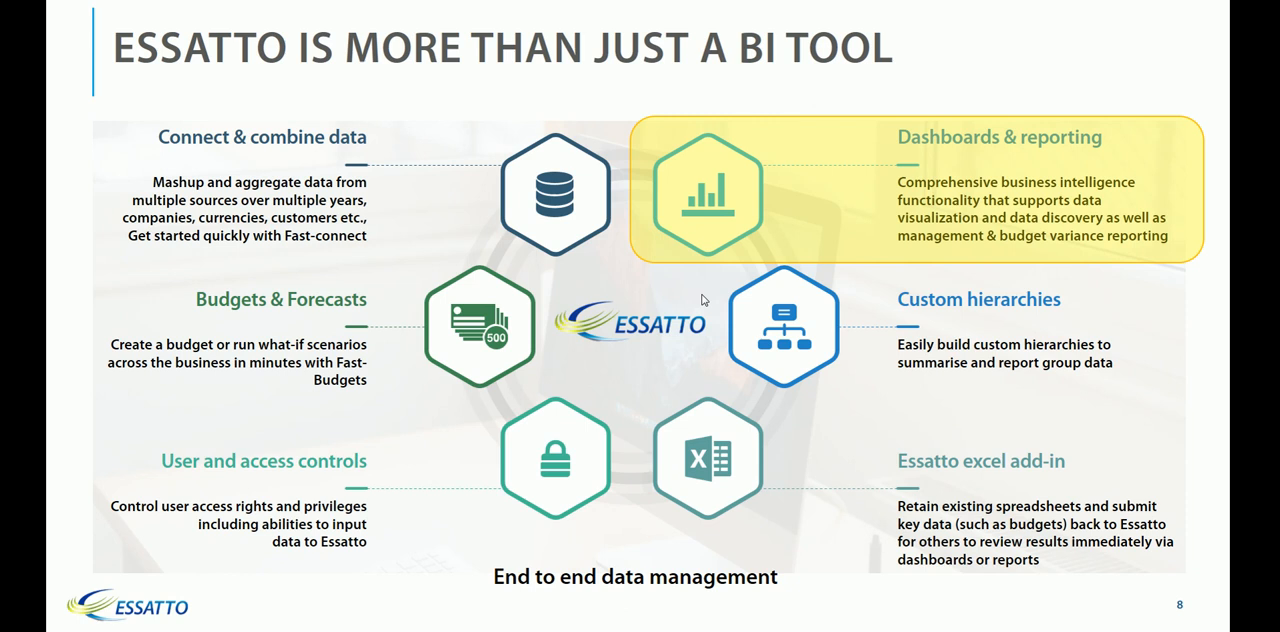
left_click(702, 300)
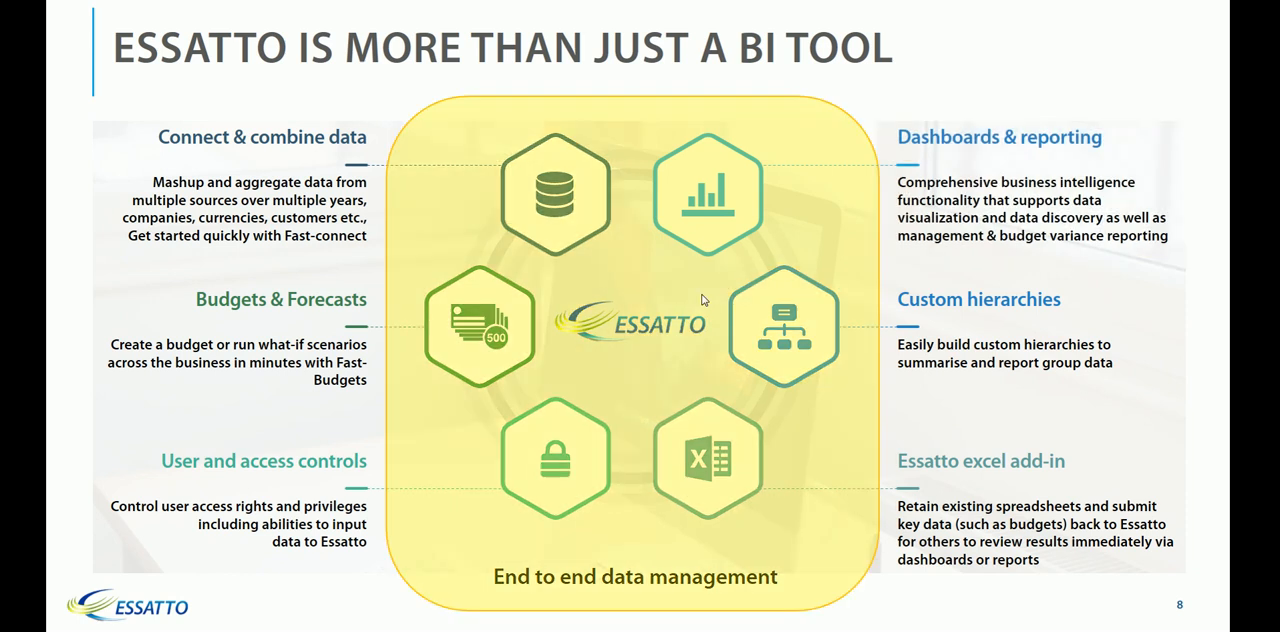
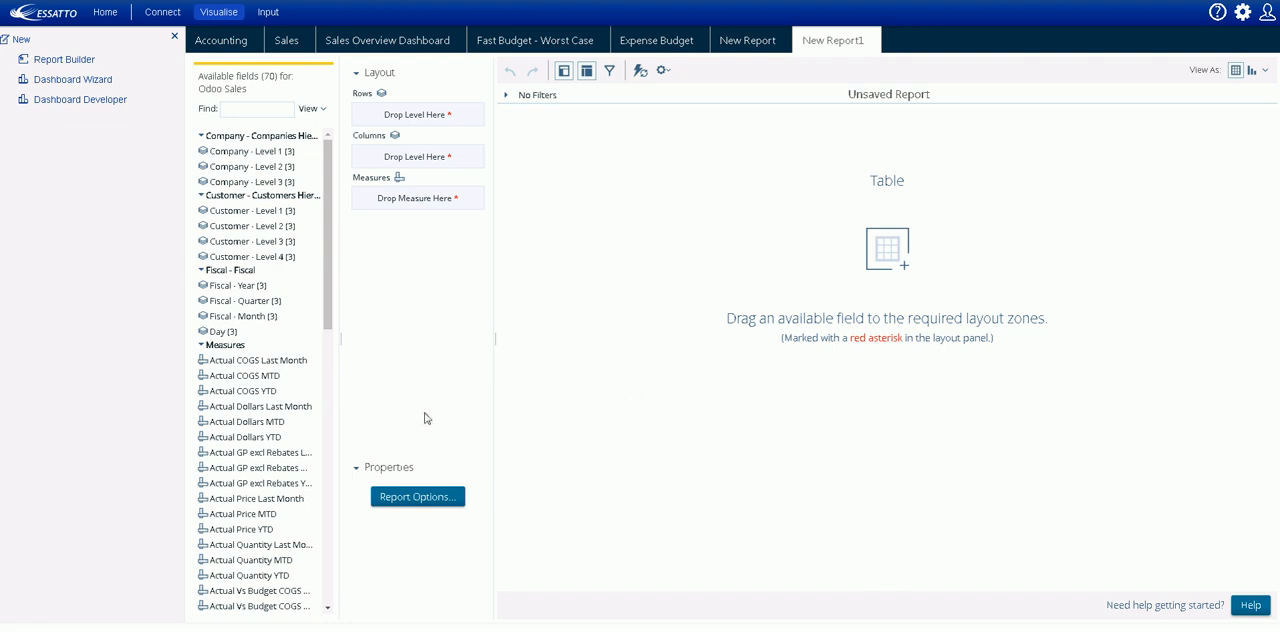
- Add the Actual Dollars MTD measure to the new report, with Product - Level 1, Level 2 and Level 3 as rows
double_click(250, 421)
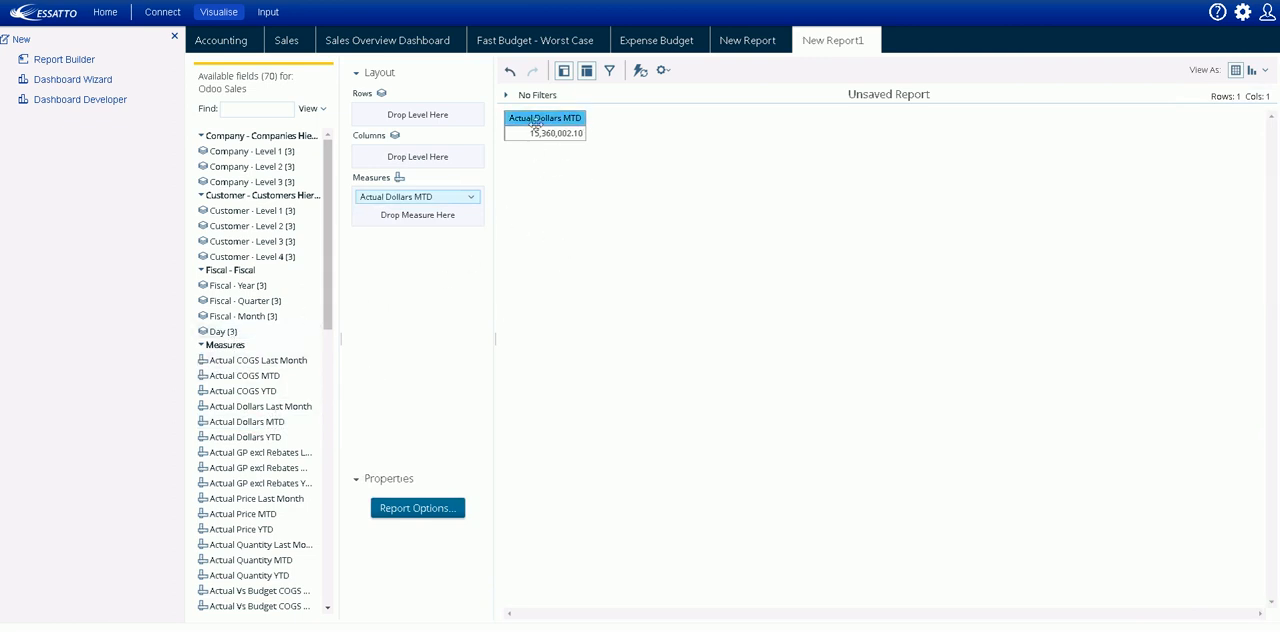
left_click(202, 347)
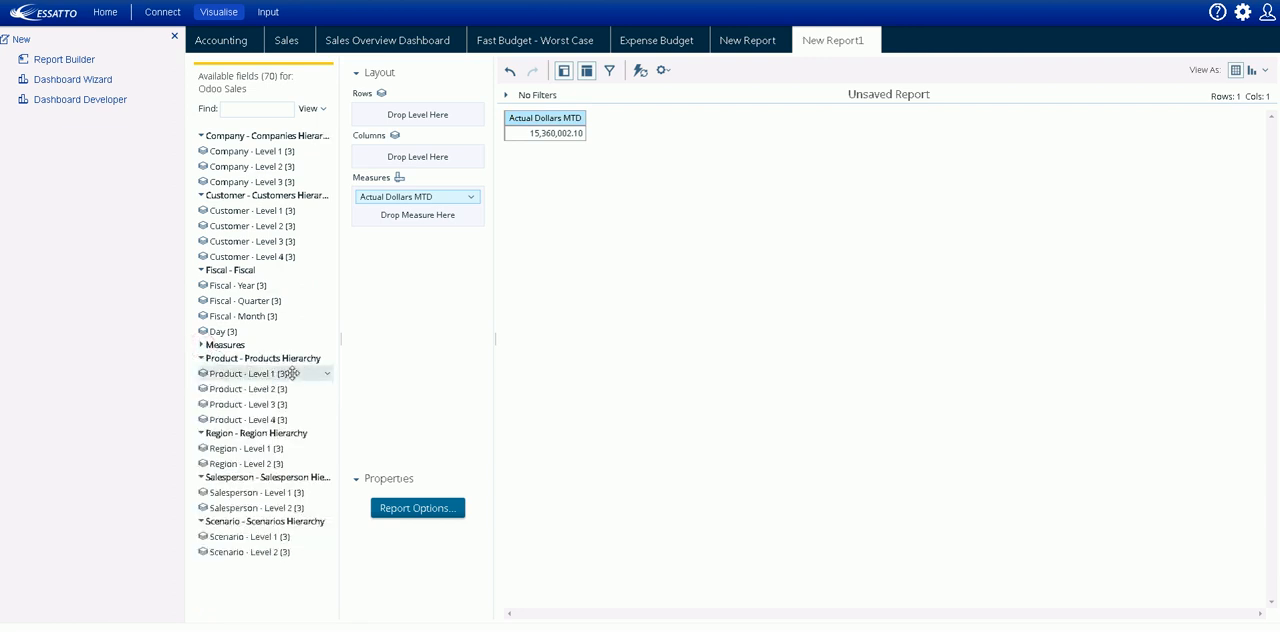
double_click(240, 373)
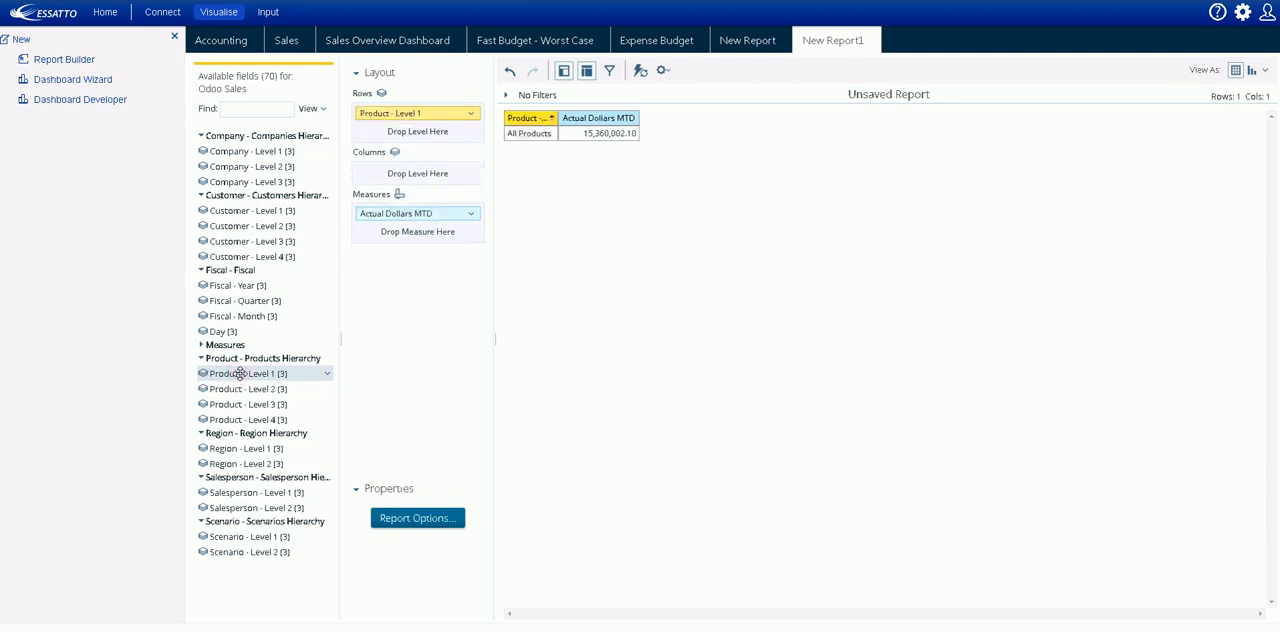
double_click(240, 389)
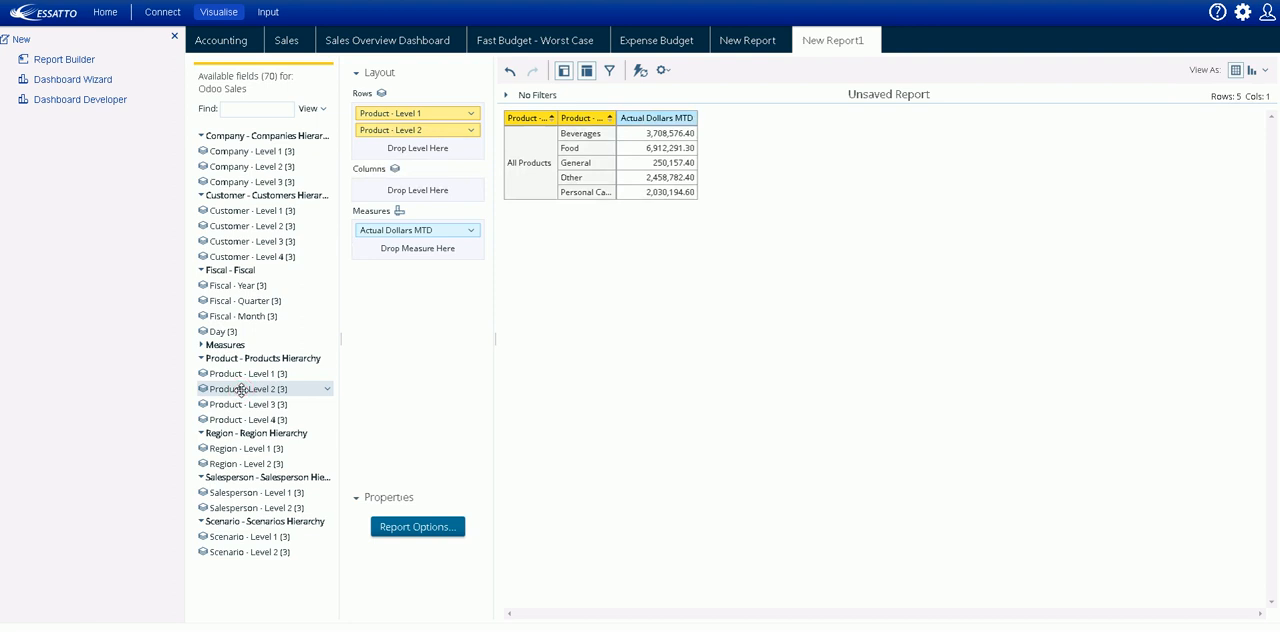
double_click(241, 404)
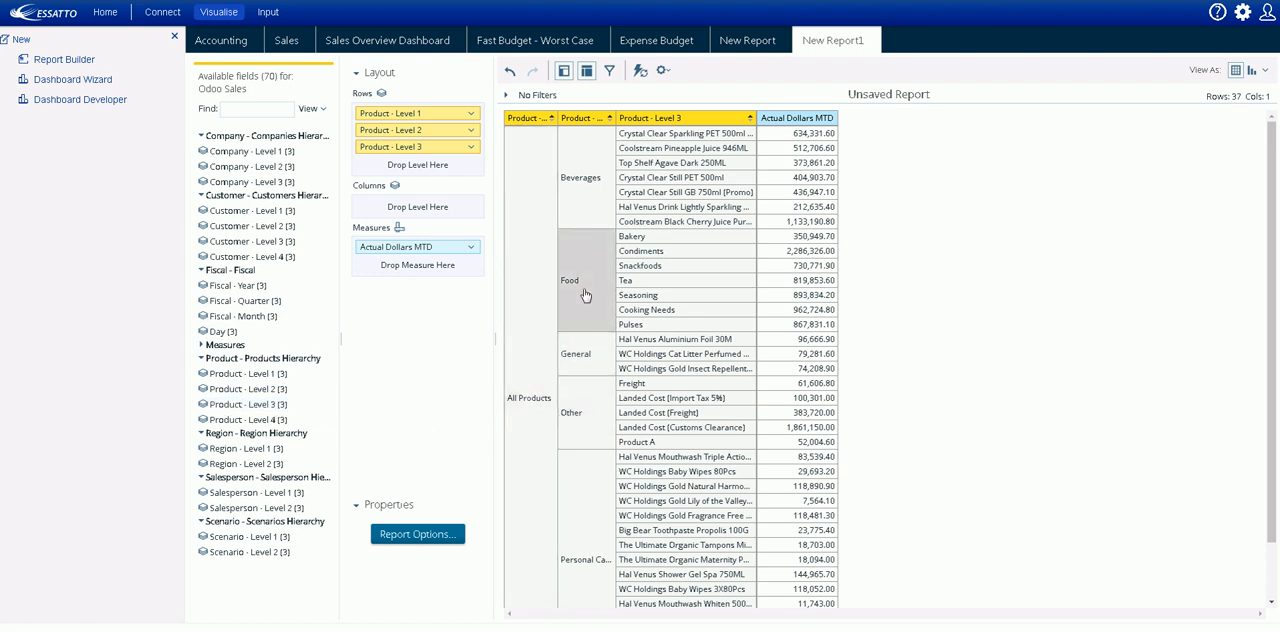
- Keep only Food in the report and add Product - Level 4 to the rows
left_click(585, 289)
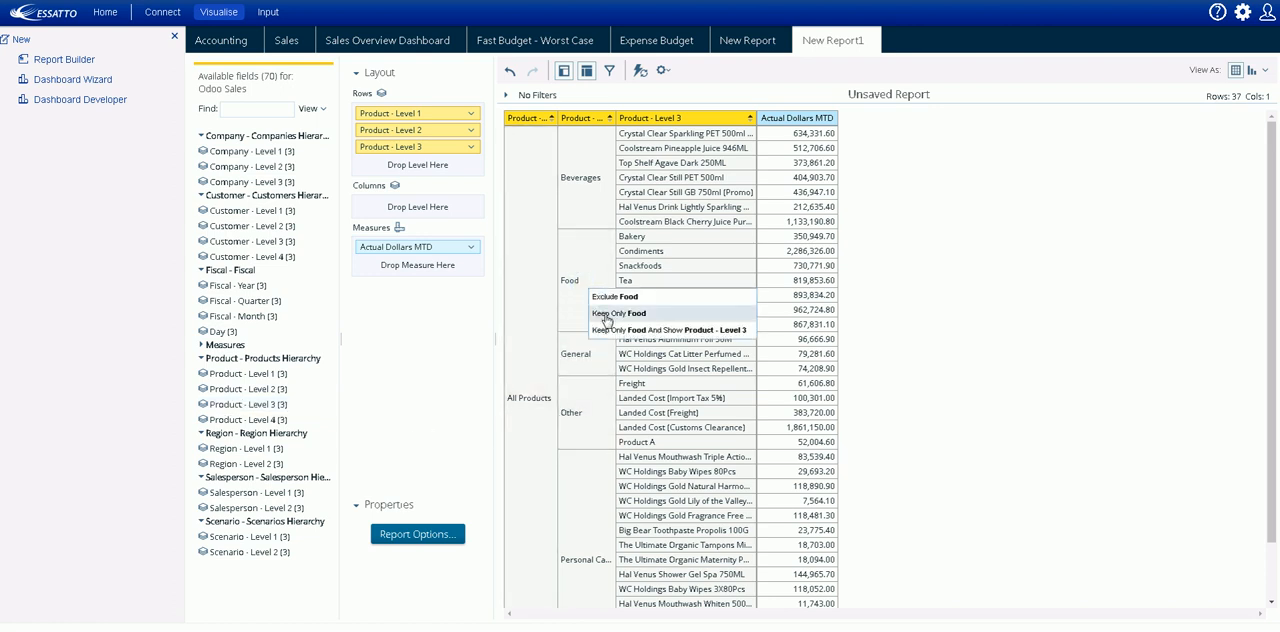
left_click(606, 318)
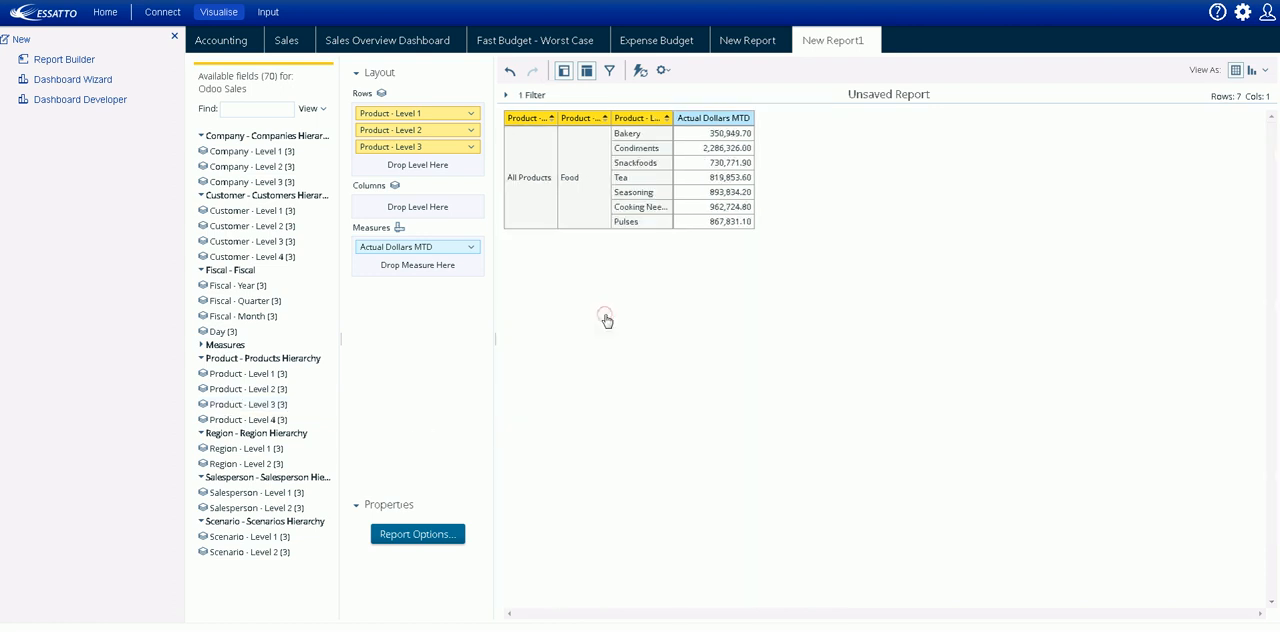
double_click(246, 419)
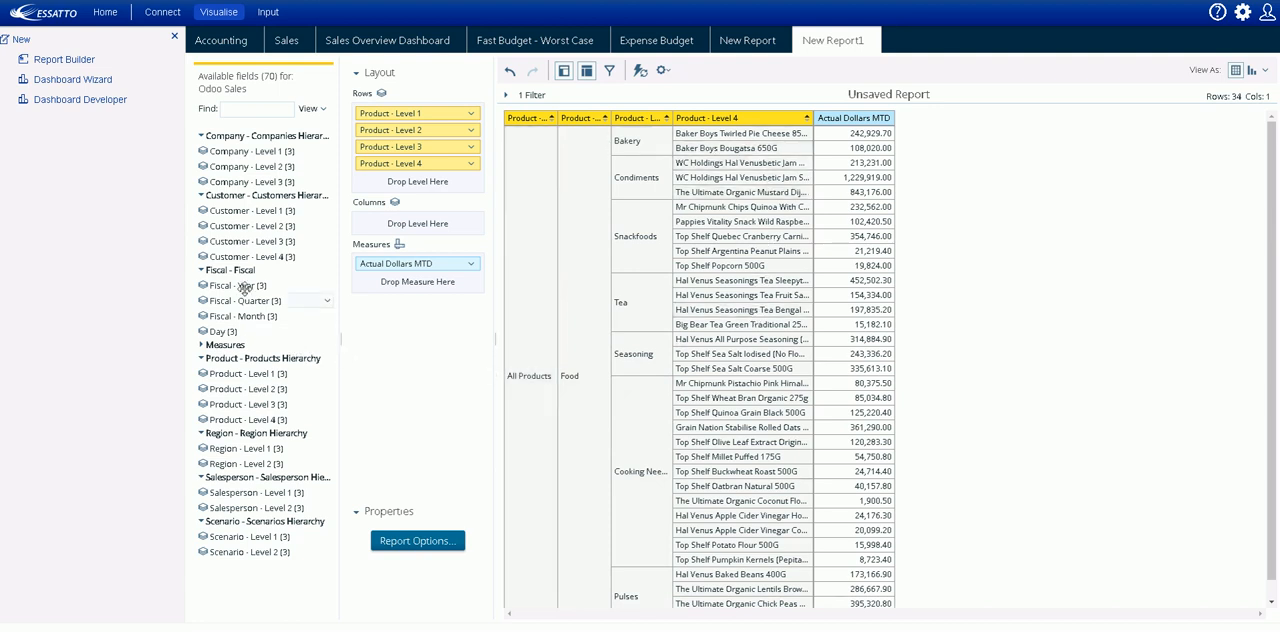
- Add Fiscal - Year to the report columns and Customer - Level 2 to the rows
left_click_drag(249, 285, 397, 225)
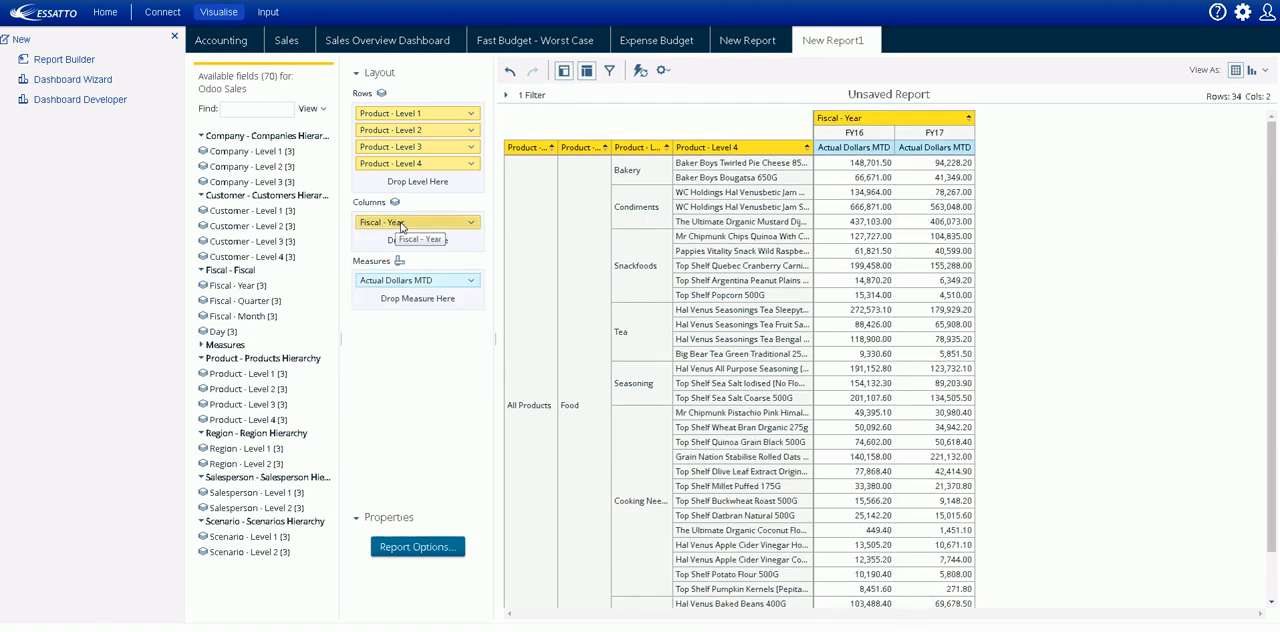
double_click(238, 226)
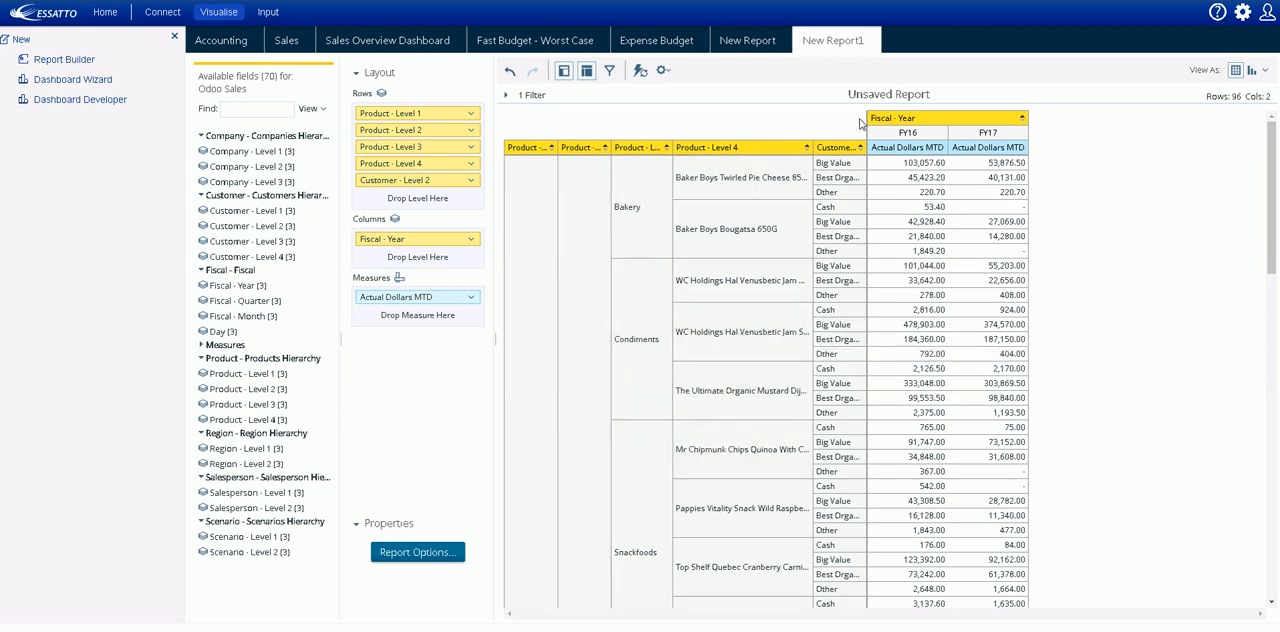
- Open hierarchy maintenance in the data administration area and load the Account Dimension of Odoo Accounting
left_click(1242, 14)
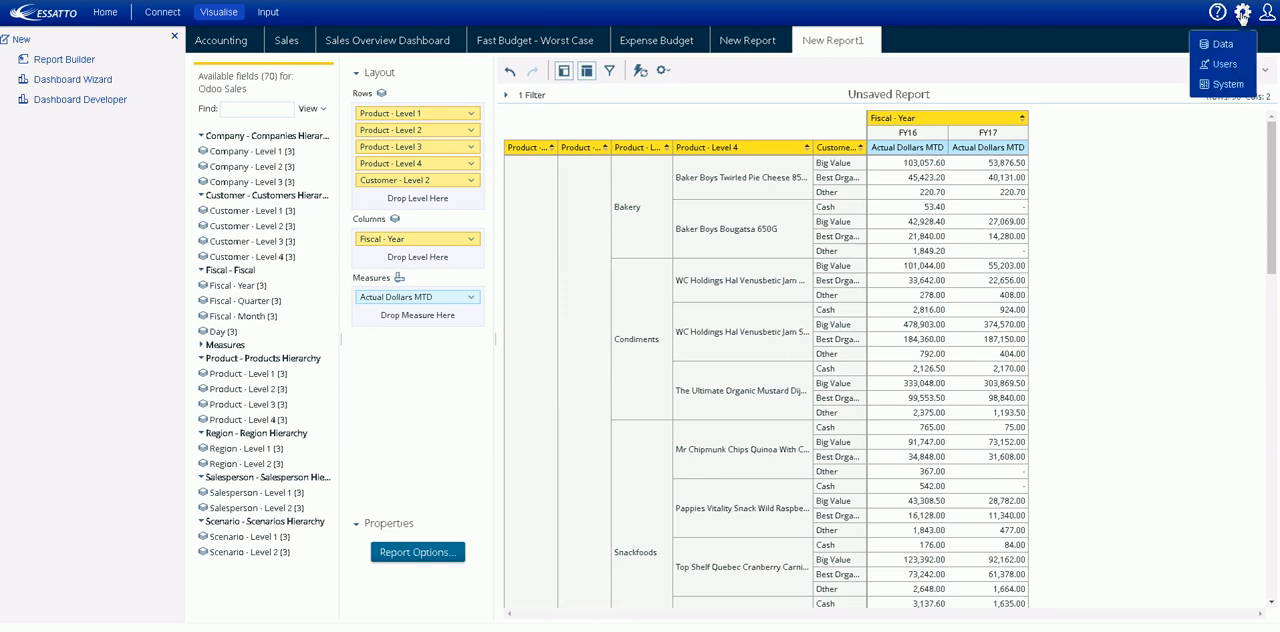
left_click(1223, 45)
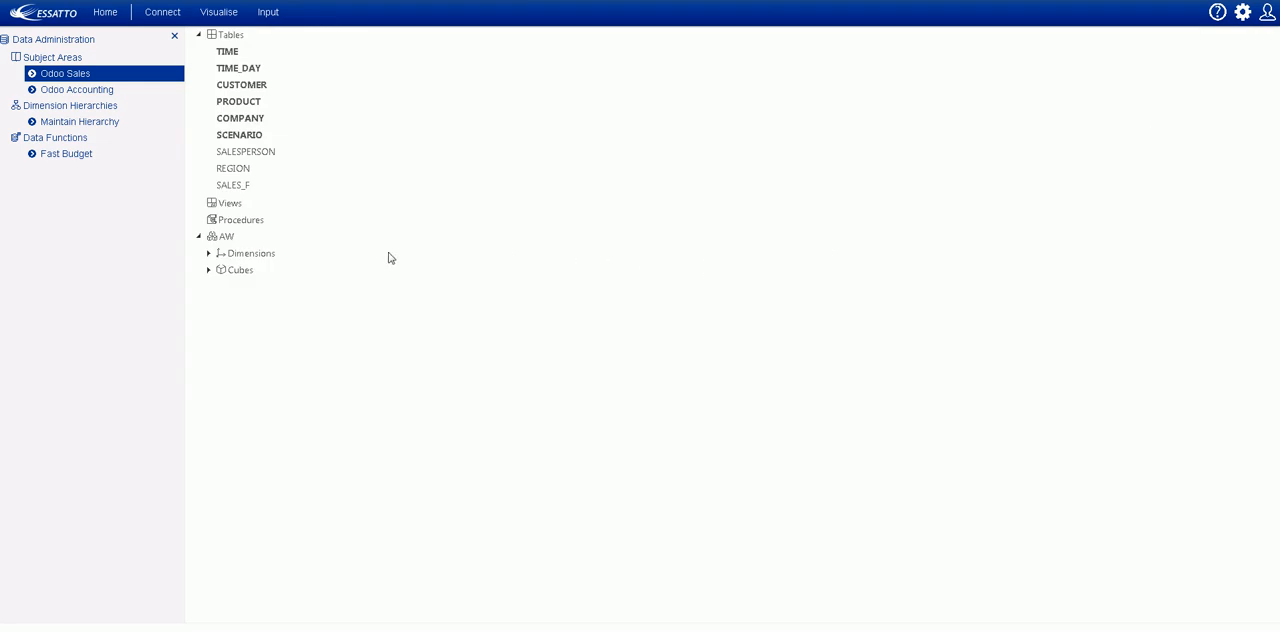
left_click(88, 122)
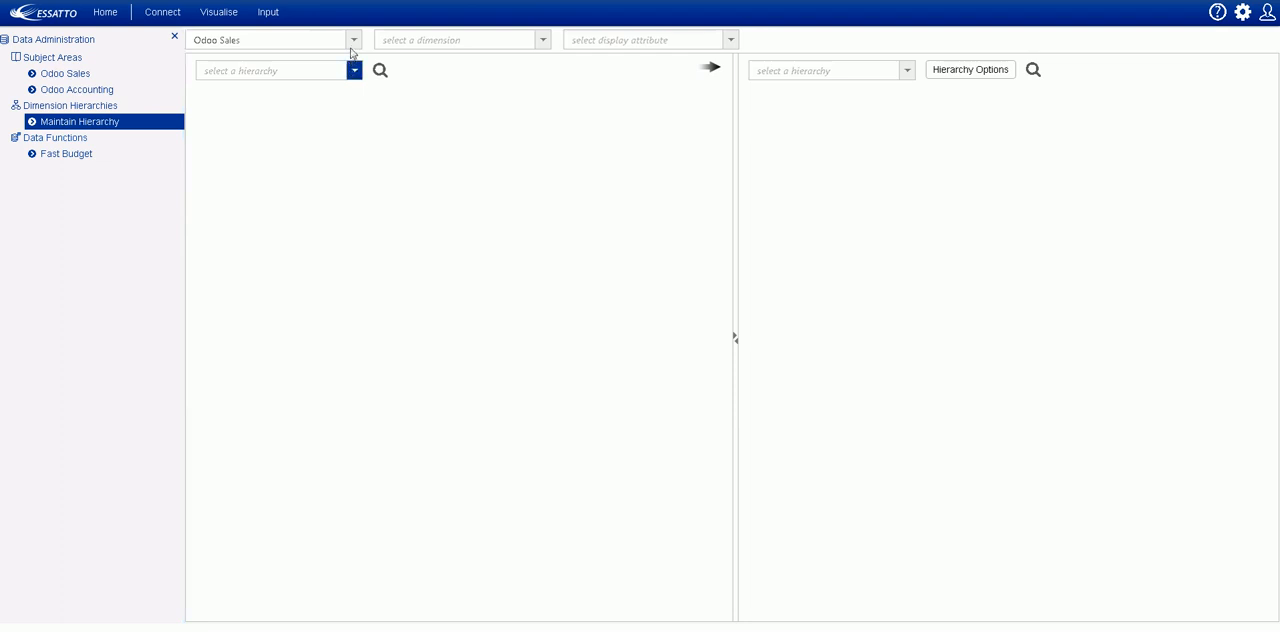
left_click(354, 41)
left_click(326, 84)
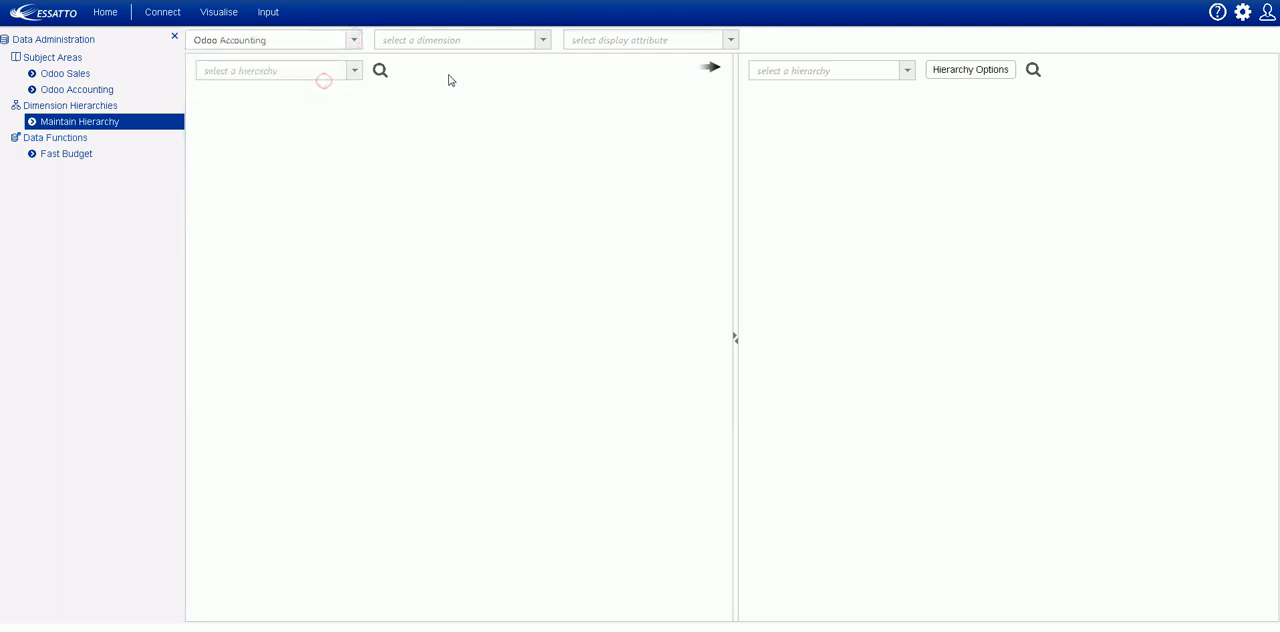
left_click(542, 42)
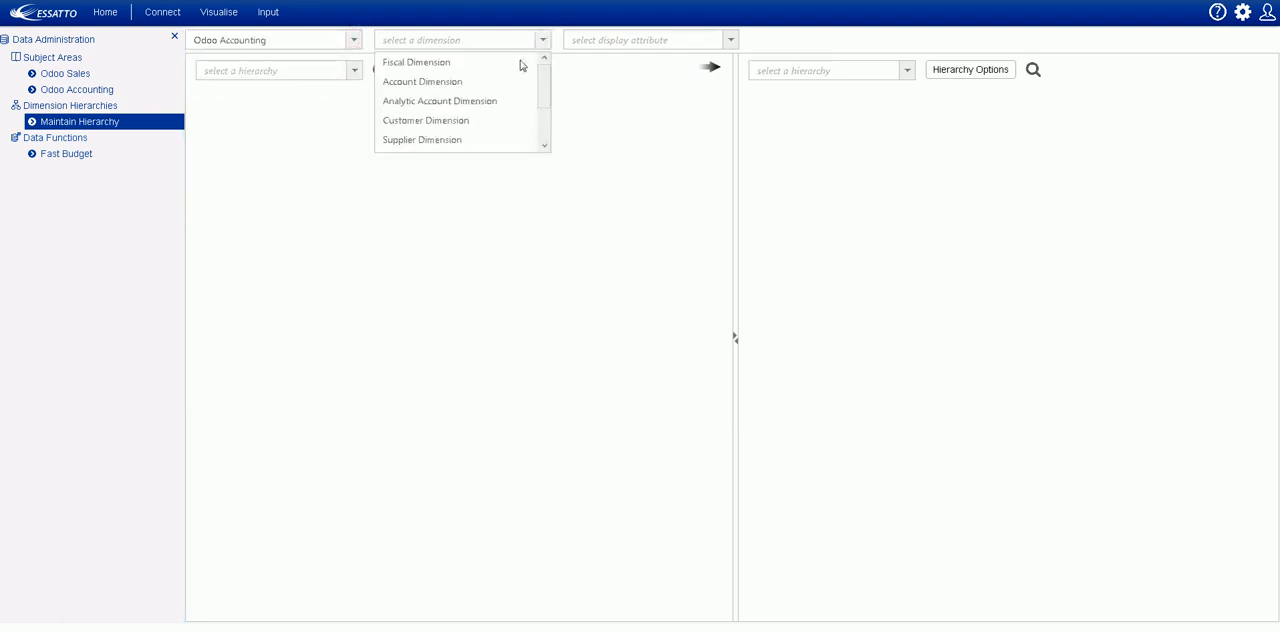
left_click(459, 85)
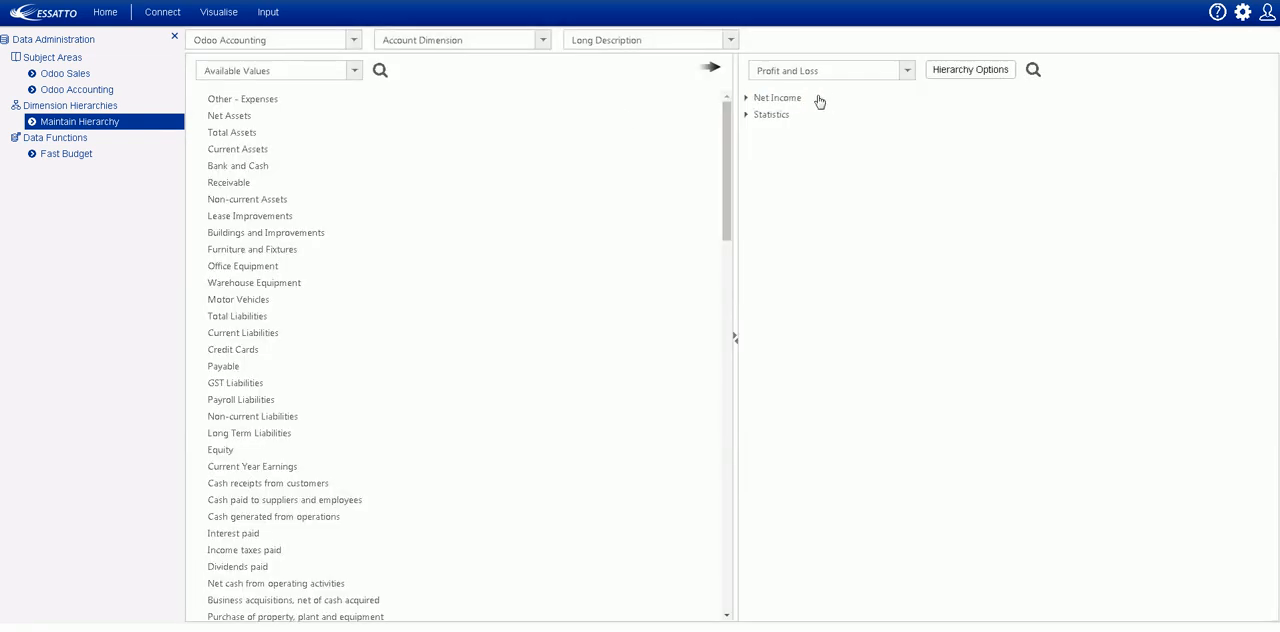
- Review the available account hierarchies and expand Profit and Loss from Net Income down to the Income accounts under Net Sales
left_click(907, 72)
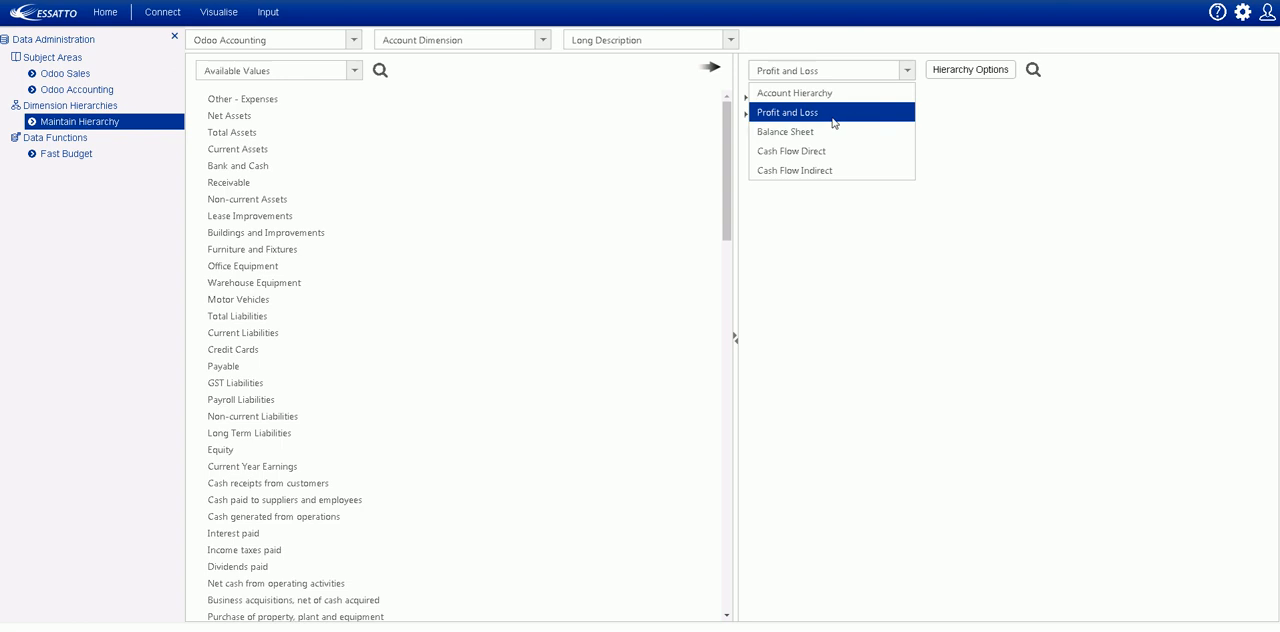
left_click(1043, 137)
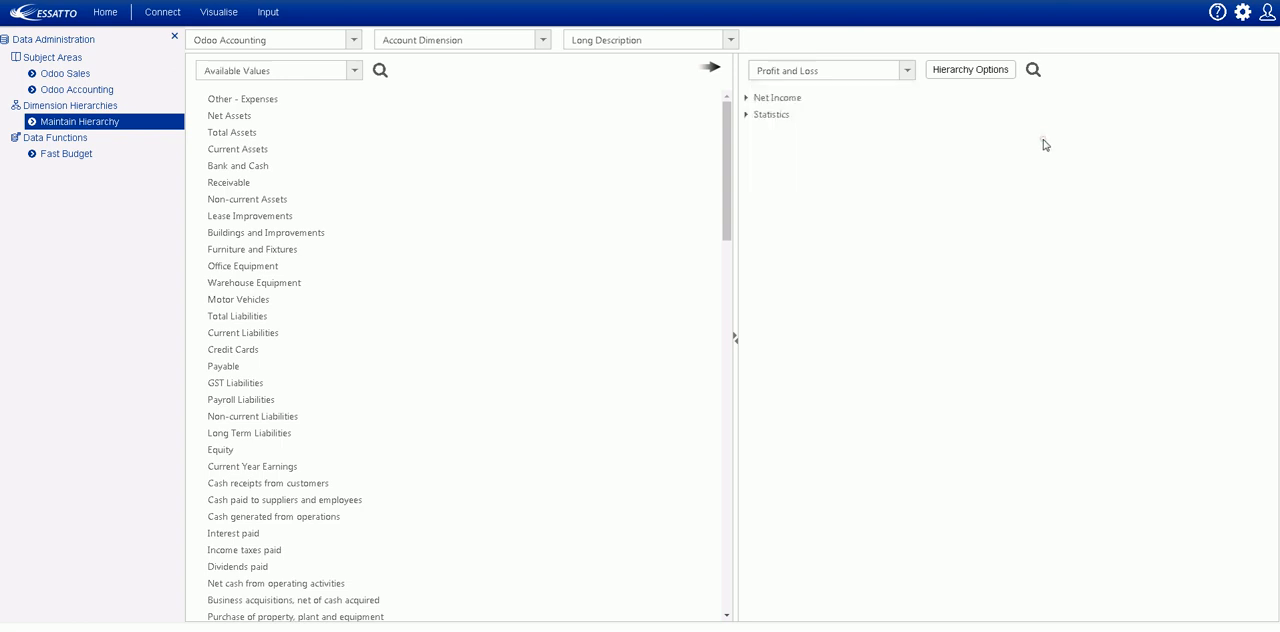
left_click(746, 98)
left_click(754, 131)
left_click(765, 165)
left_click(773, 198)
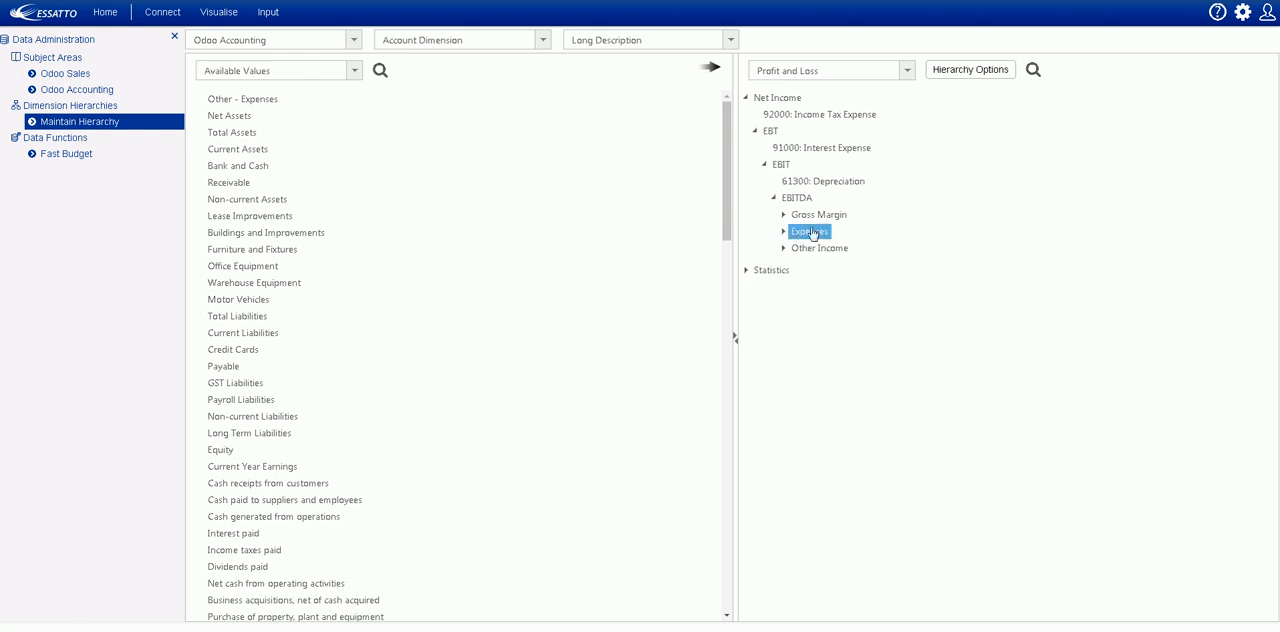
left_click(785, 218)
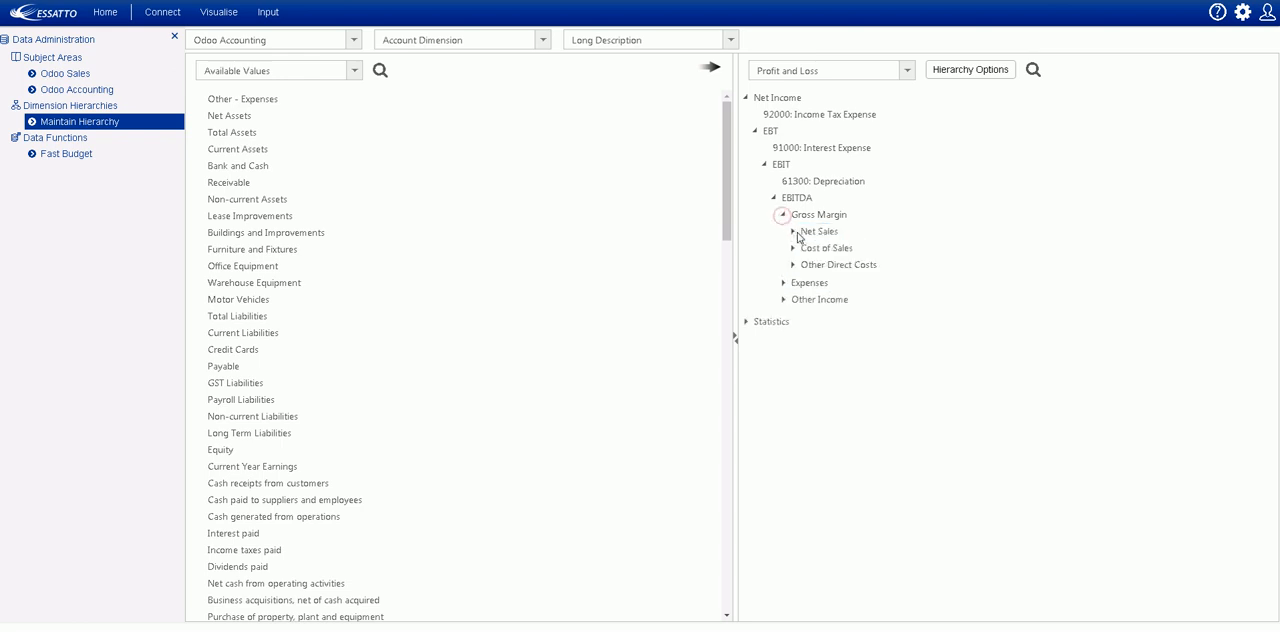
left_click(792, 232)
left_click(801, 248)
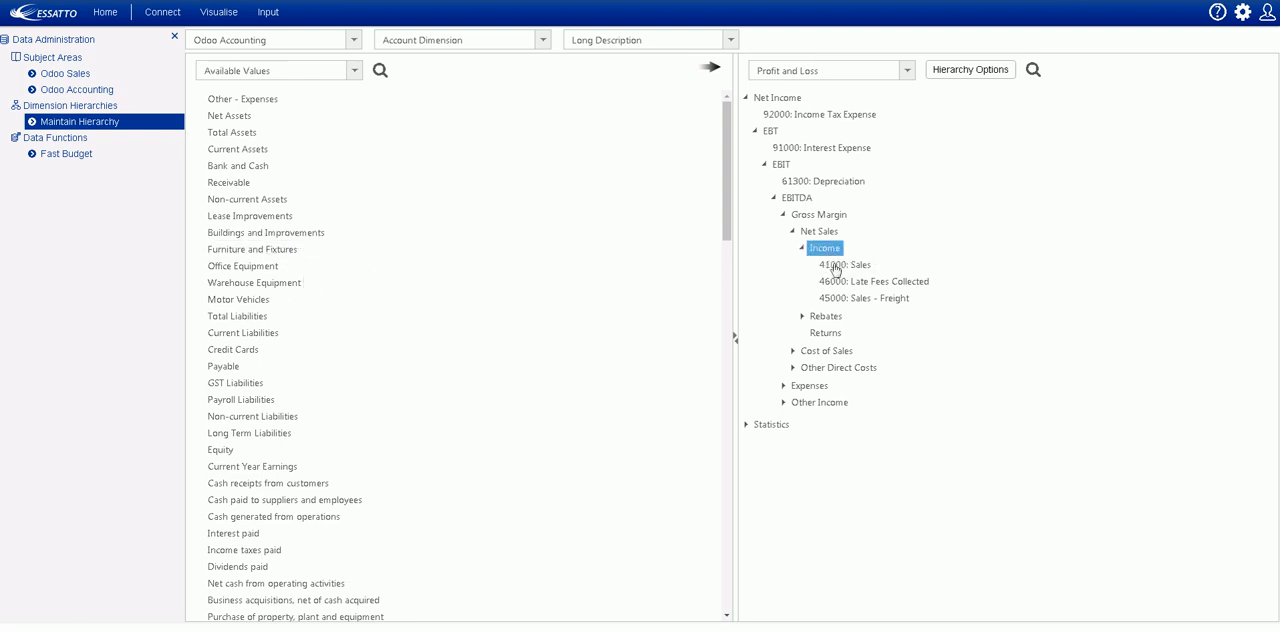
- Search the available values for 41 and add 4104: Sales and 4105: Other Sales to the Income group
left_click(380, 72)
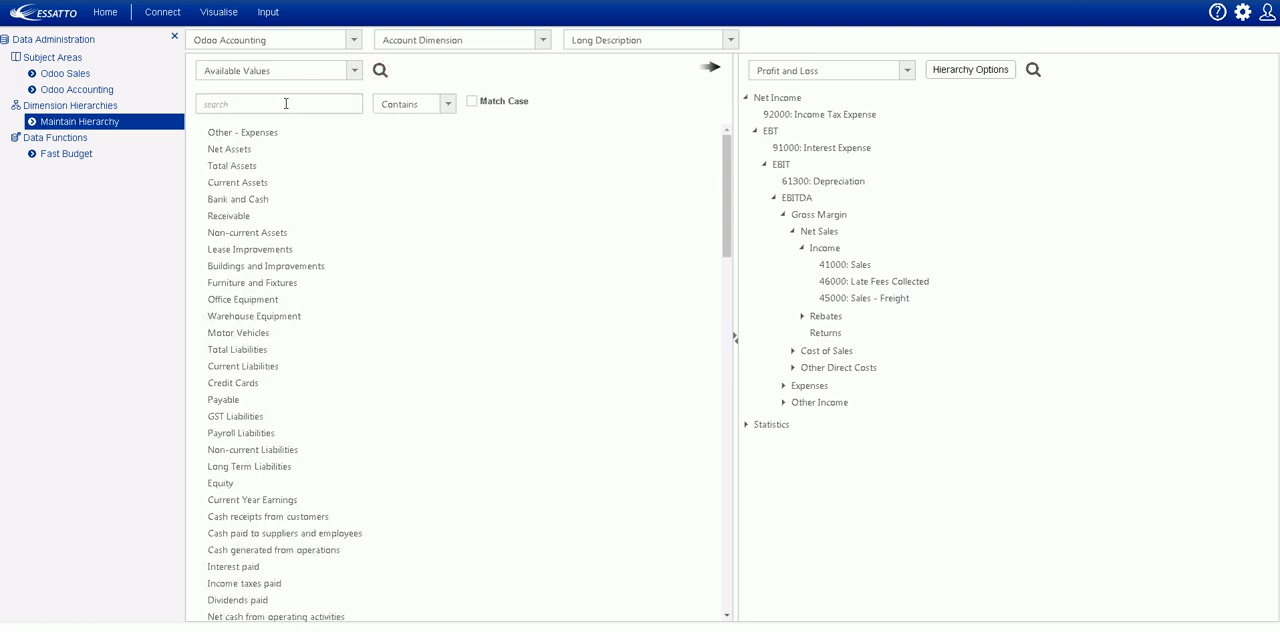
left_click(237, 135)
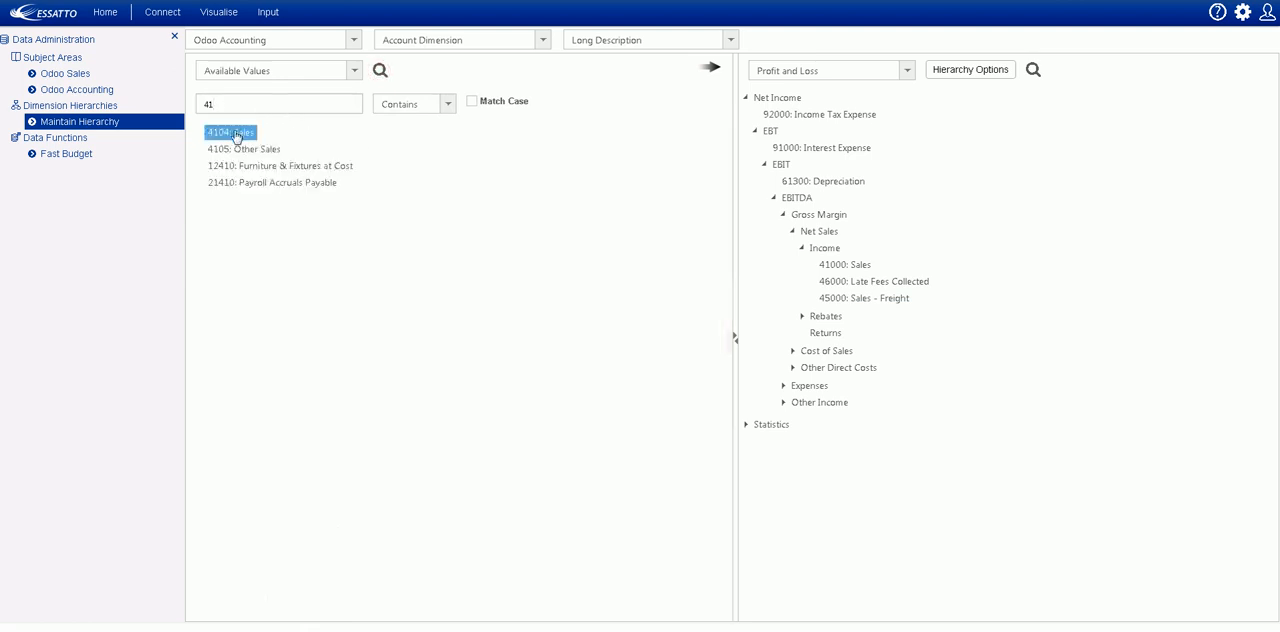
left_click(244, 150, "ctrl")
left_click_drag(246, 155, 826, 258)
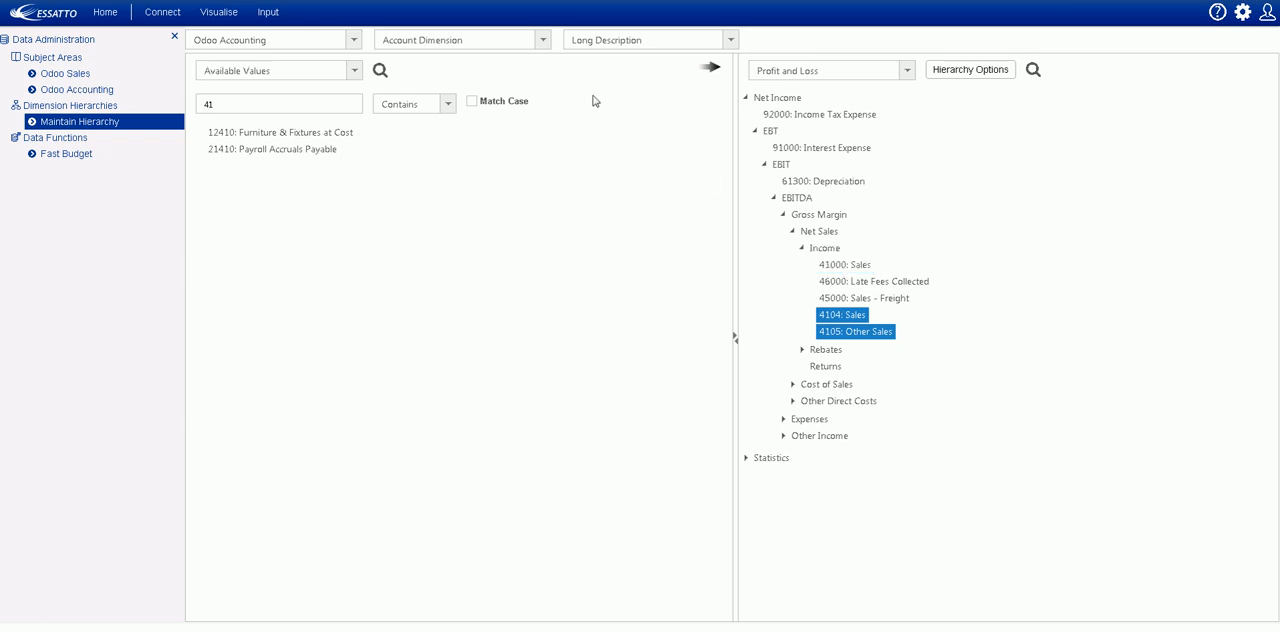
- Switch to the Company Dimension and expand All Companies and All Companies before eliminations to examine the structure
left_click(543, 40)
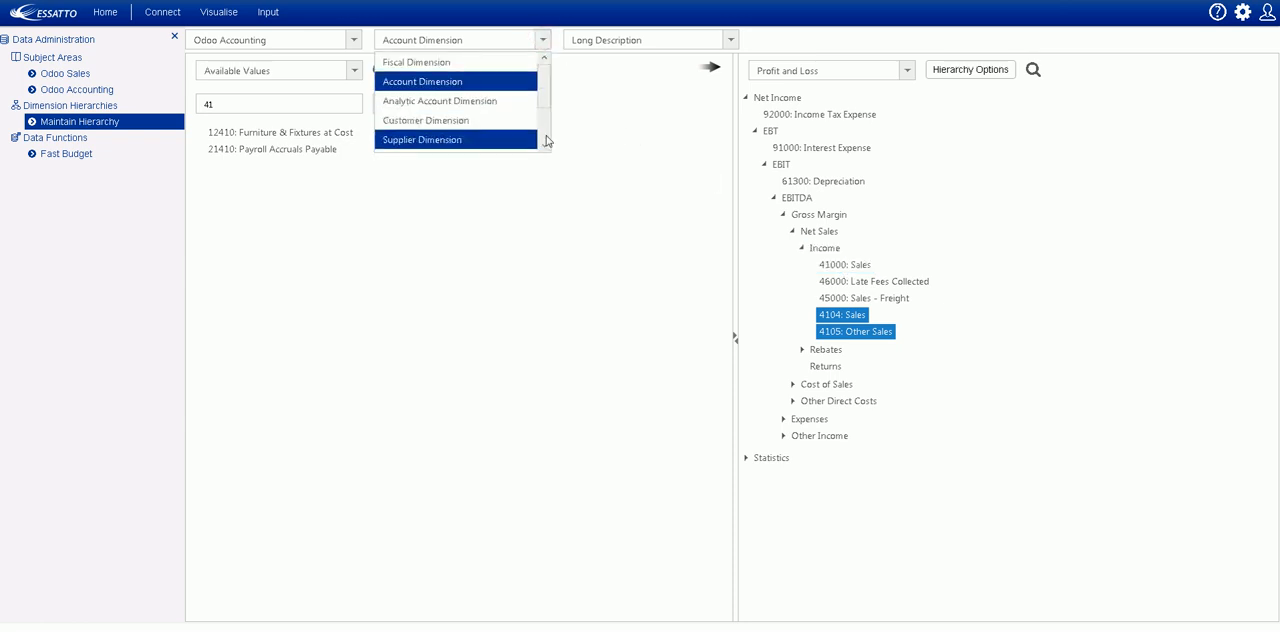
scroll(547, 140, "down", 2)
left_click(450, 104)
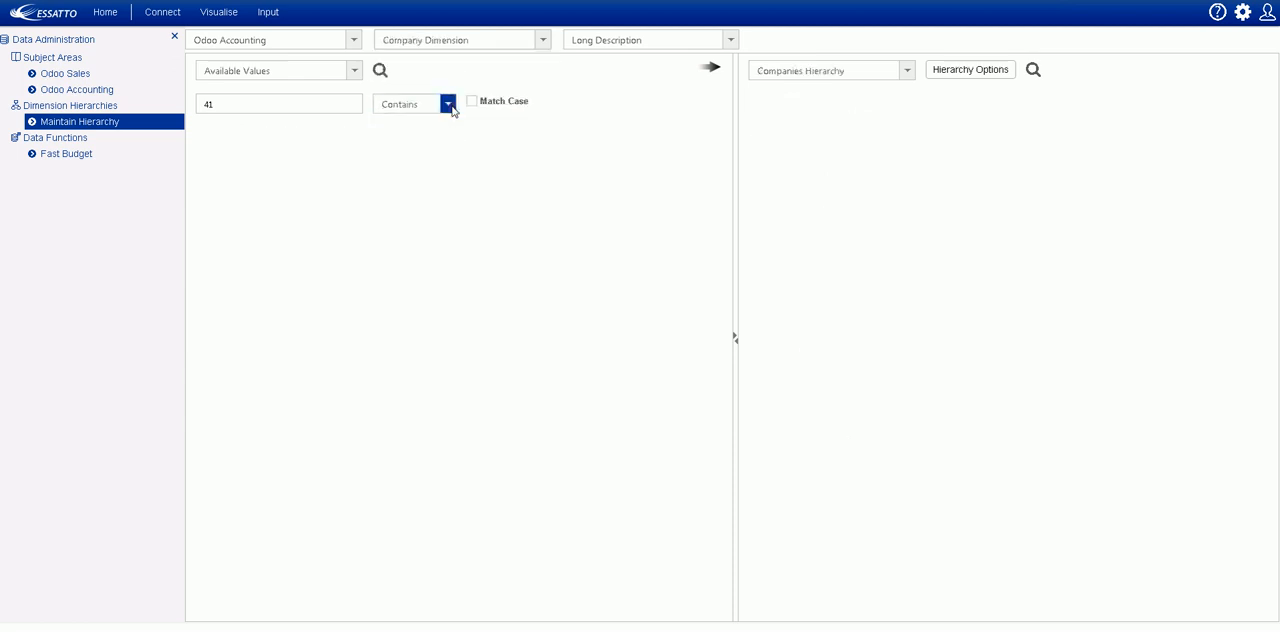
left_click(746, 98)
left_click(755, 131)
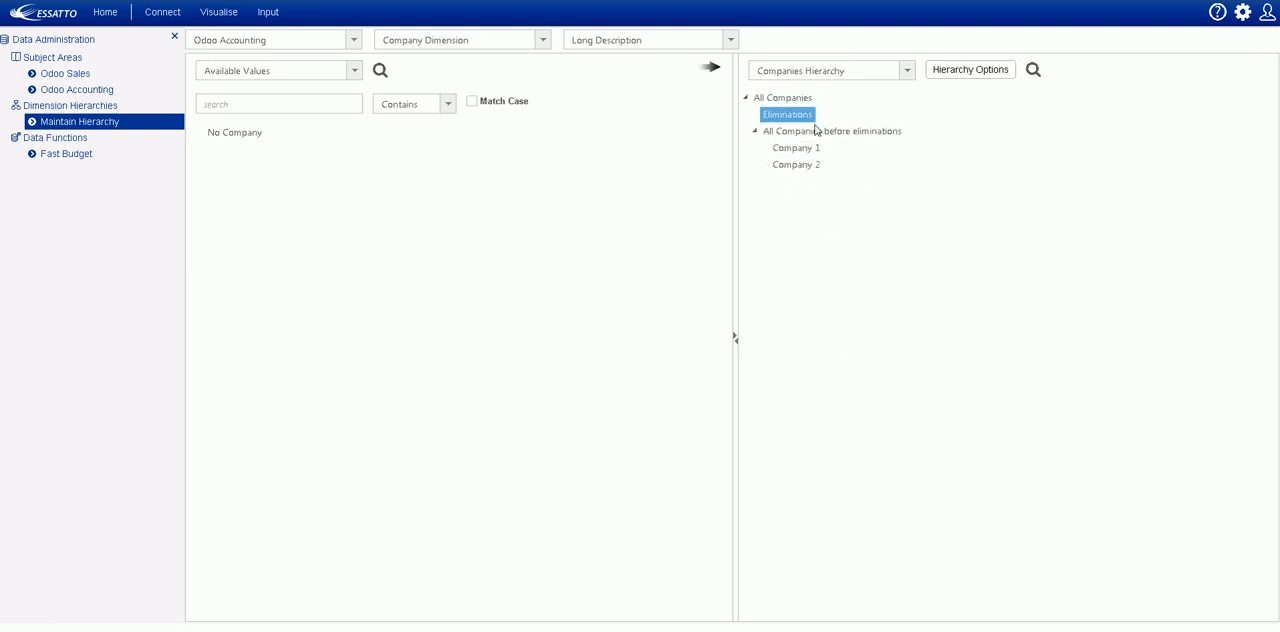
- Switch to the Product Dimension and examine the Products Hierarchy down to the Bakery items under Food
left_click(542, 40)
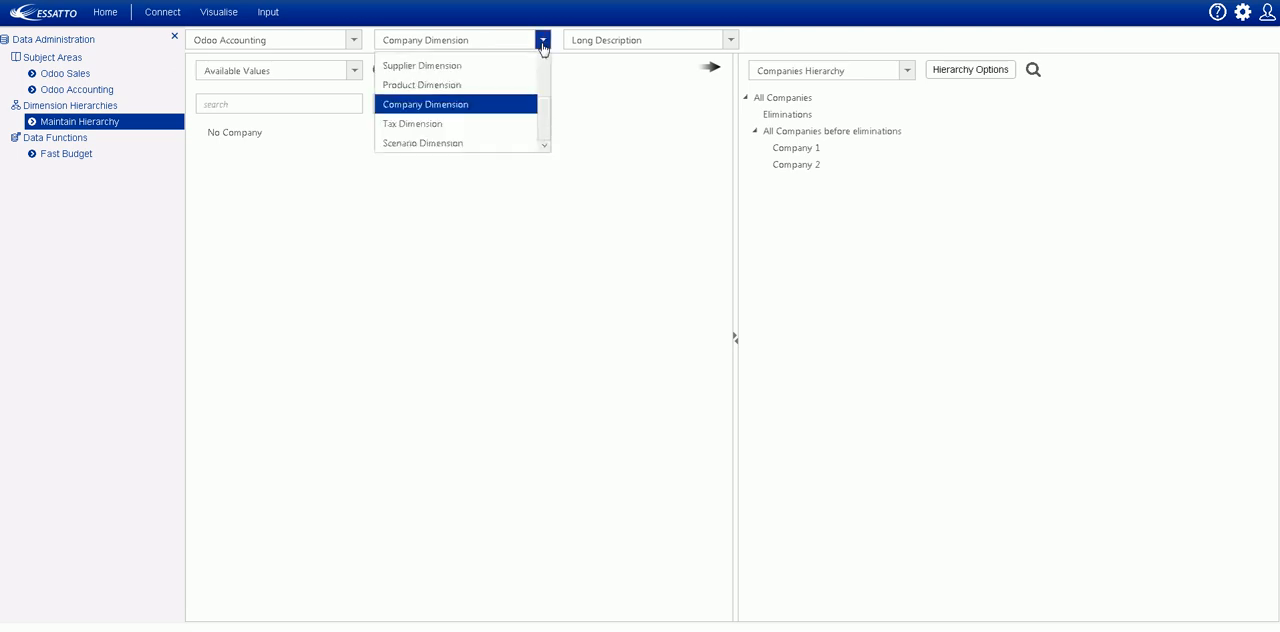
left_click(473, 88)
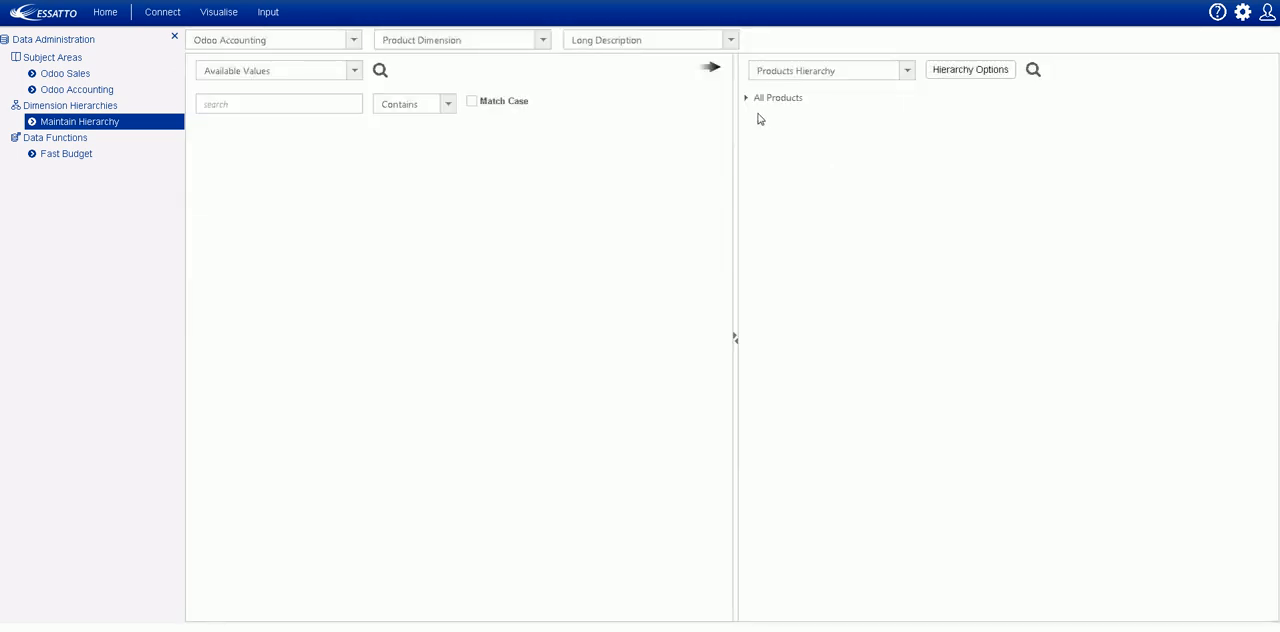
left_click(745, 97)
left_click(755, 131)
left_click(764, 147)
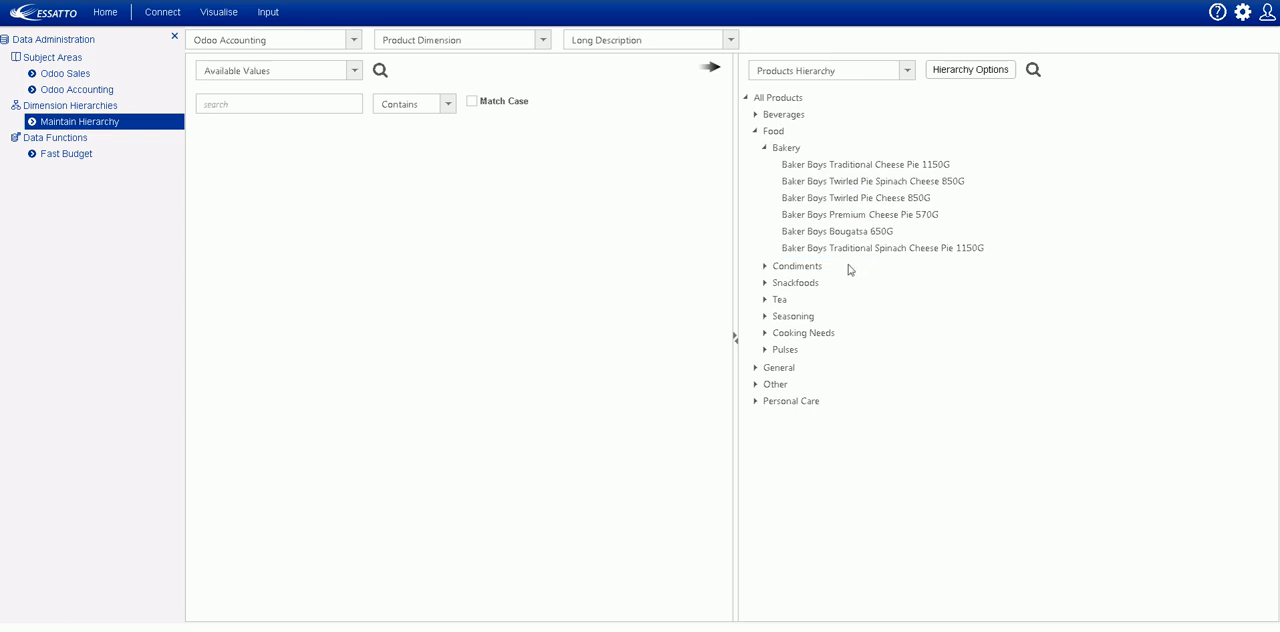
left_click(788, 100)
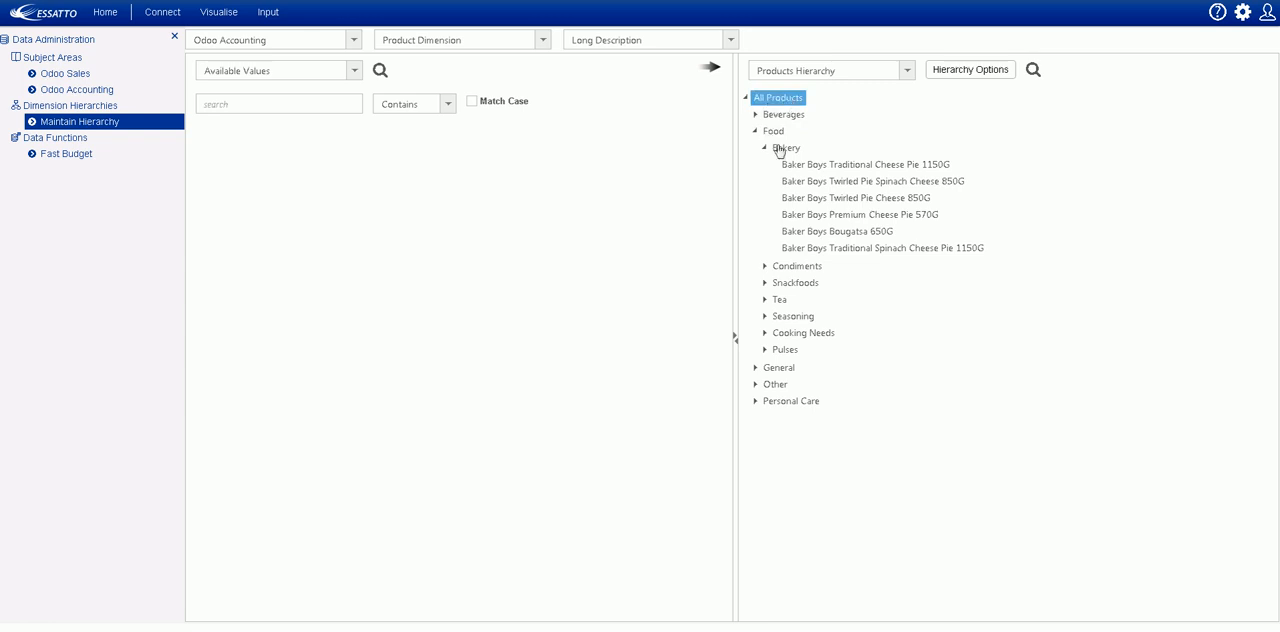
left_click(772, 131)
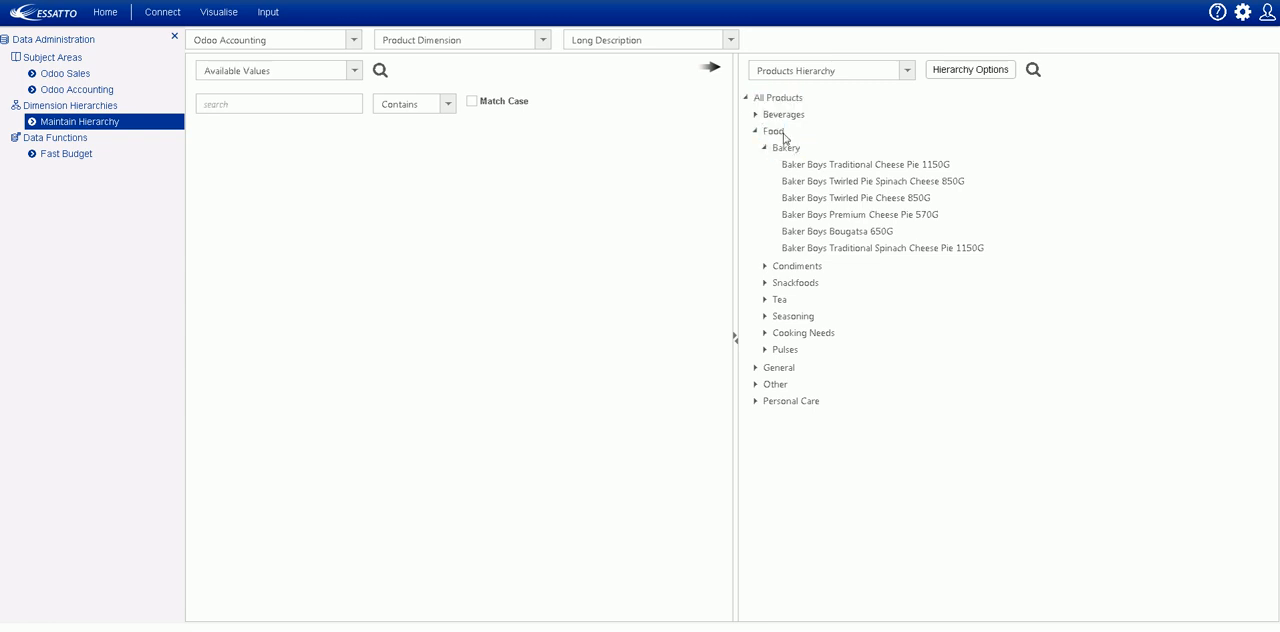
left_click(871, 166)
left_click(873, 232)
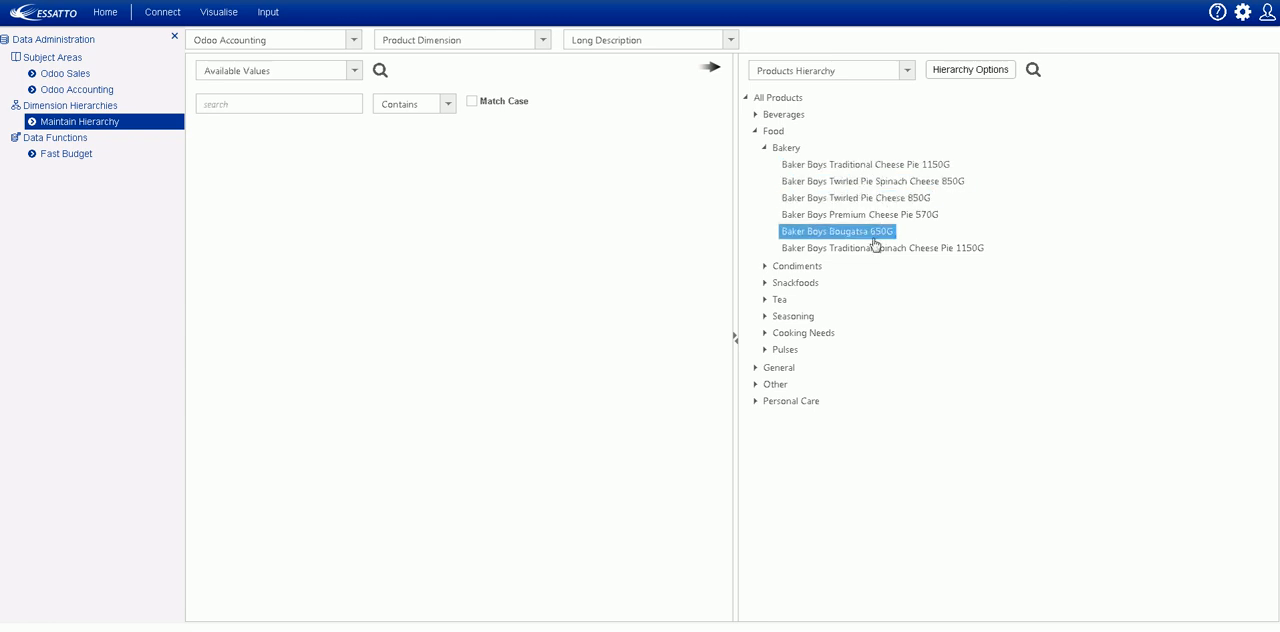
left_click(876, 249)
left_click(852, 233)
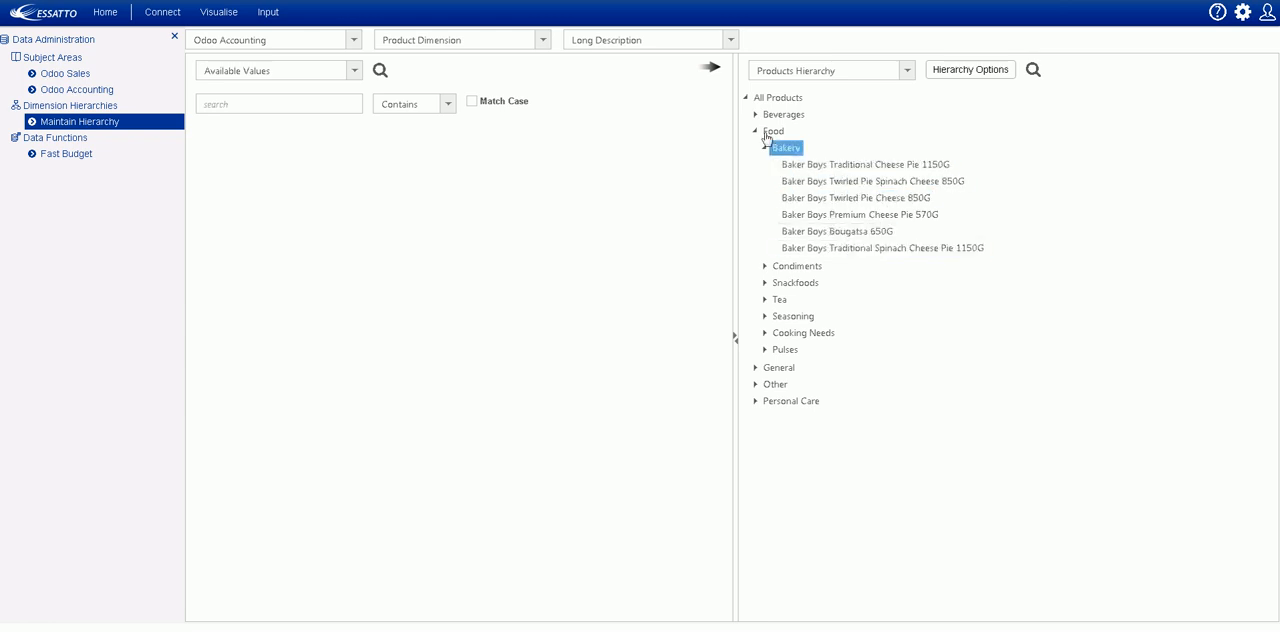
- Create a Product Dimension hierarchy with the name and description BAKERYTEST1 and the type VALUE
left_click(955, 77)
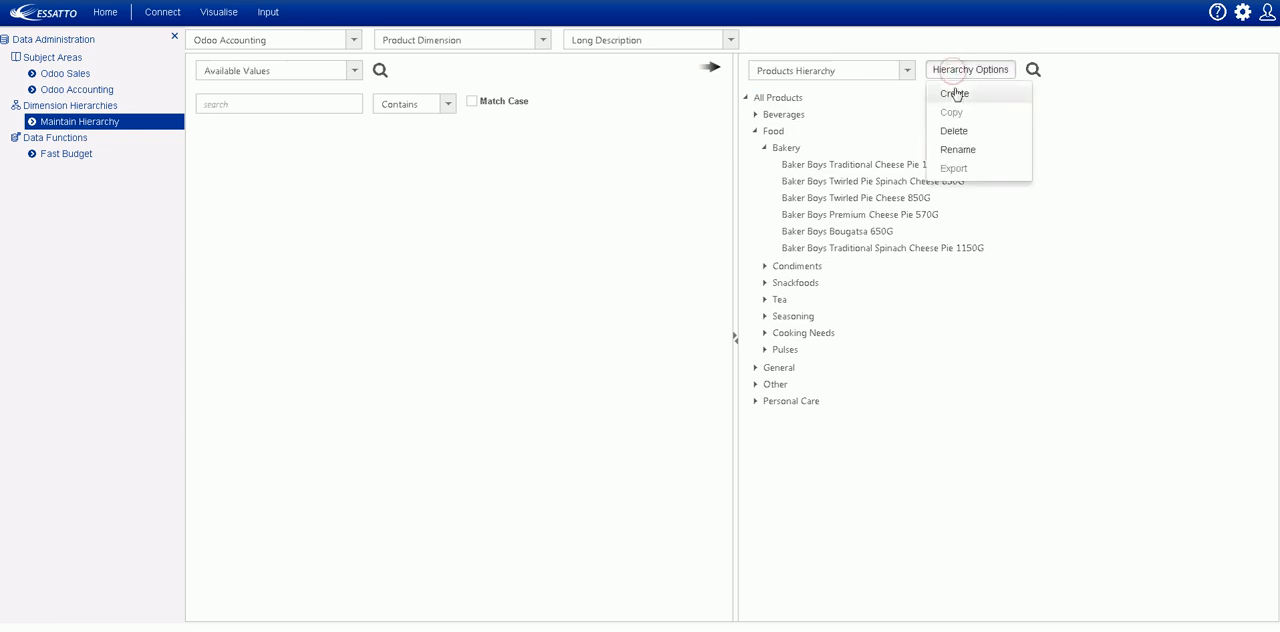
left_click(956, 93)
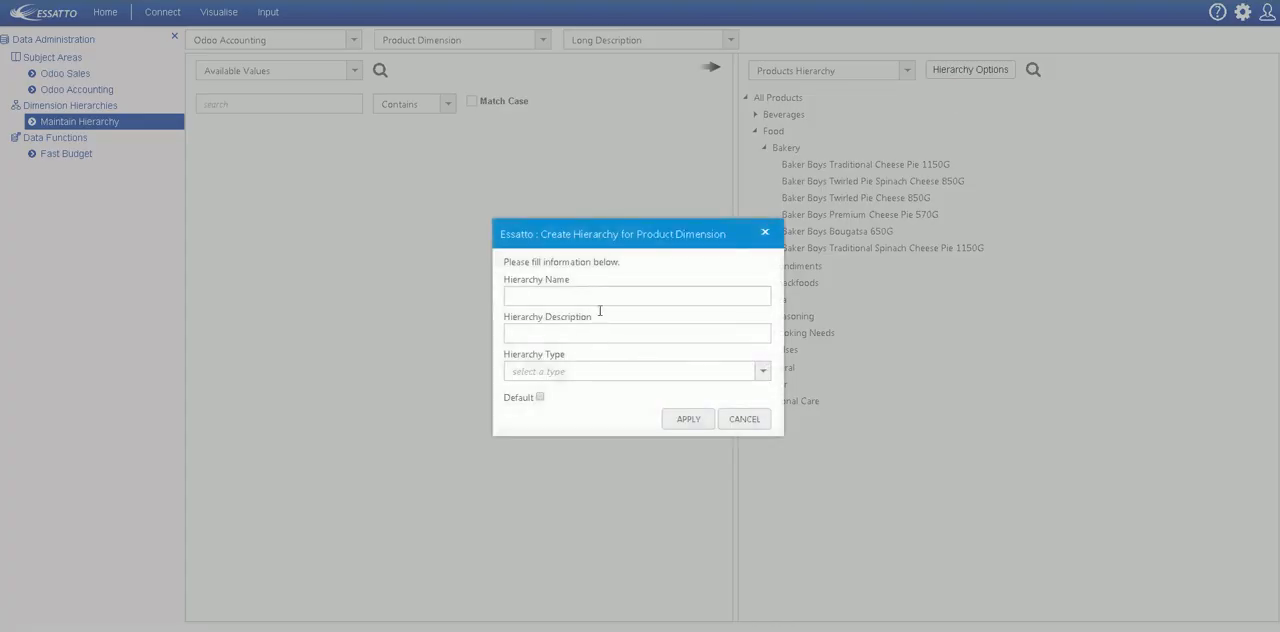
type("BAKERYTEST1")
double_click(529, 297)
key("ctrl+c")
left_click(578, 336)
key("ctrl+v")
left_click(586, 371)
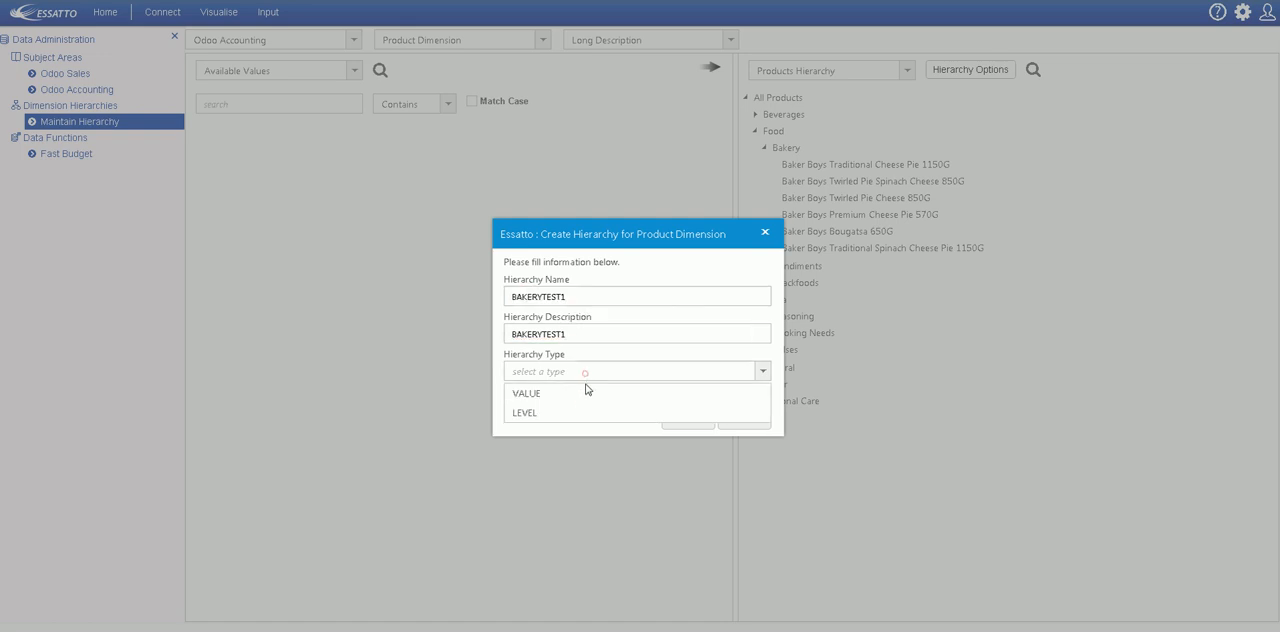
left_click(578, 396)
left_click(677, 416)
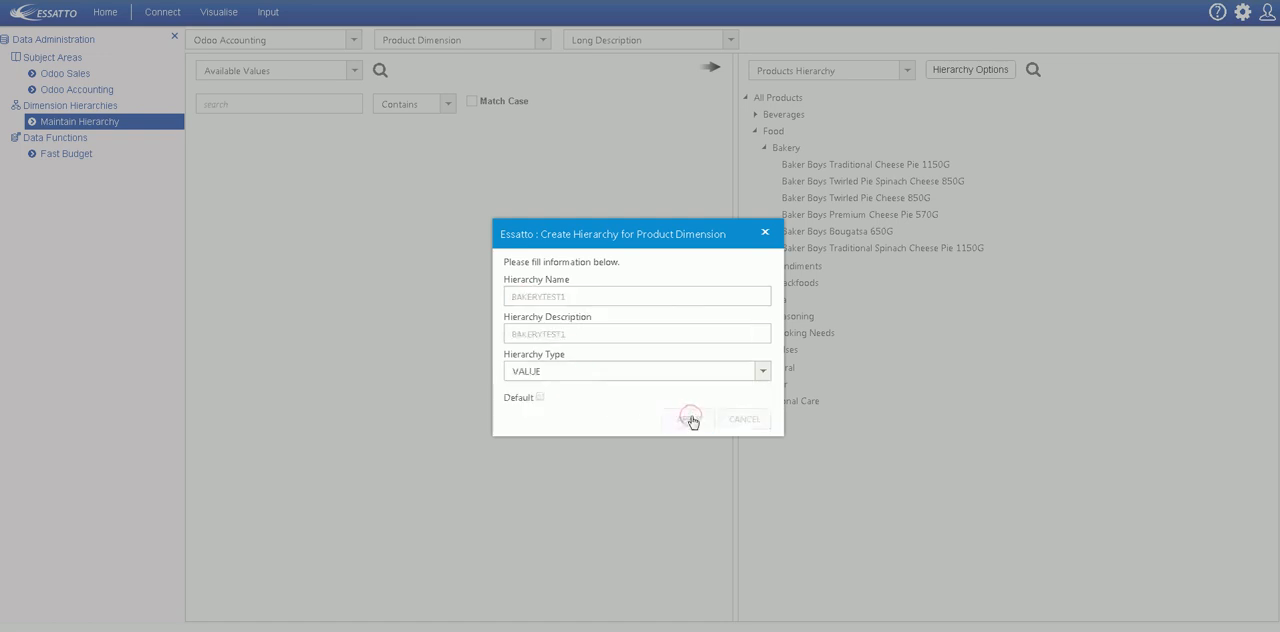
- Open the BAKERYTEST1 hierarchy, search the available values for all, and add All Products as its top node
left_click(906, 69)
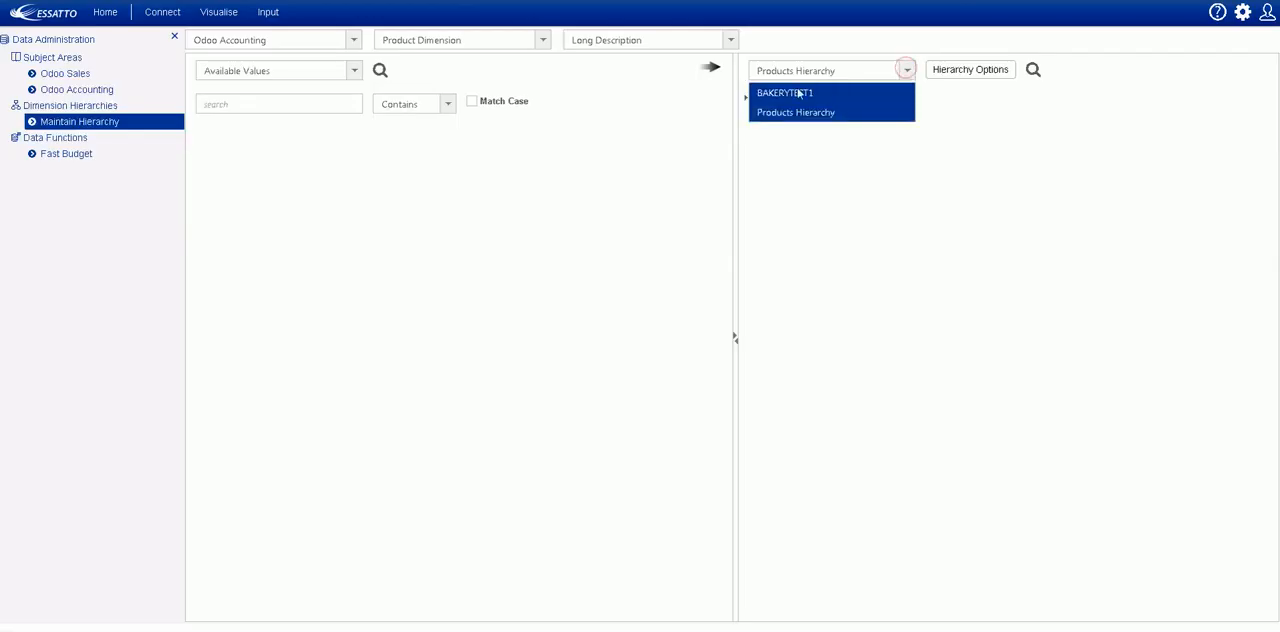
left_click(795, 91)
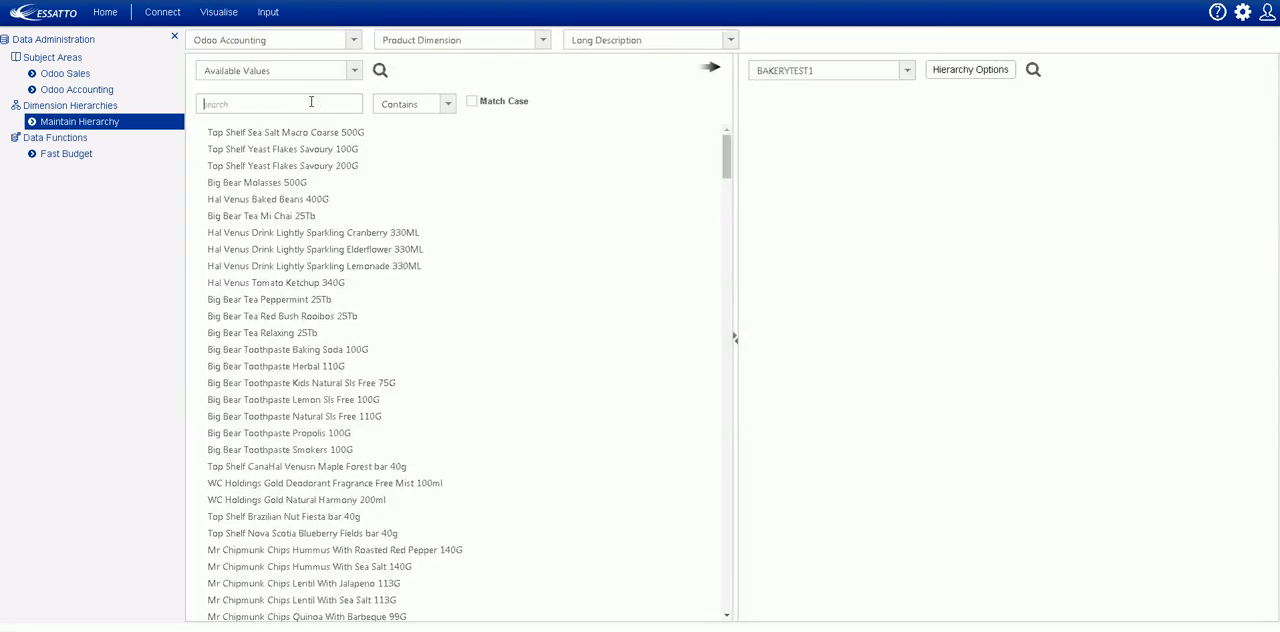
type("all")
left_click_drag(250, 168, 802, 142)
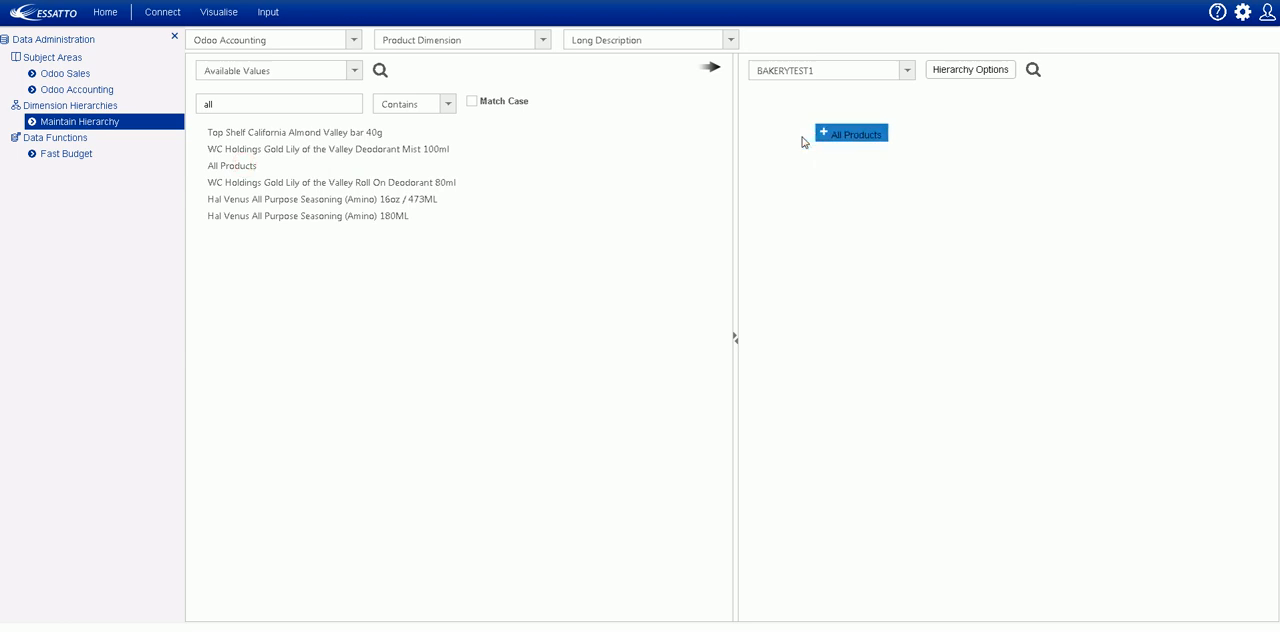
- Search the available values for food and bakery, placing Food under All Products and Bakery under Food
type("d")
left_click_drag(218, 132, 771, 110)
double_click(213, 104)
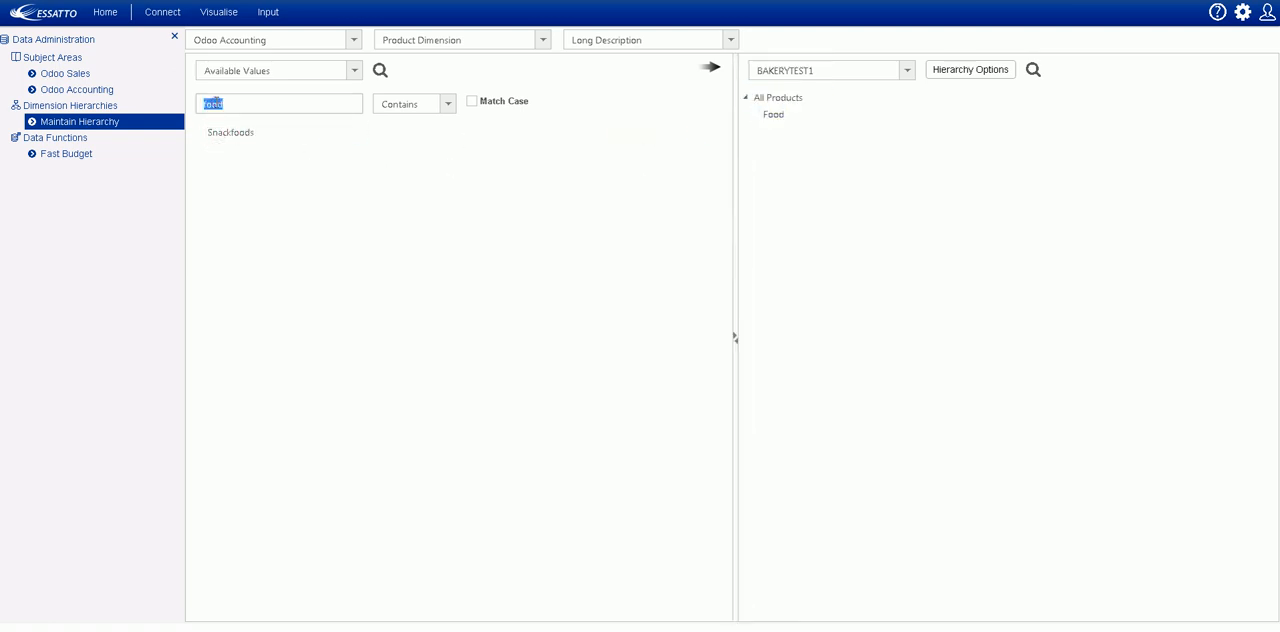
type("bakery")
left_click_drag(220, 132, 778, 125)
- Search the available values for pie and add the five Baker Boys cheese pie products under Bakery
double_click(211, 104)
type("pie")
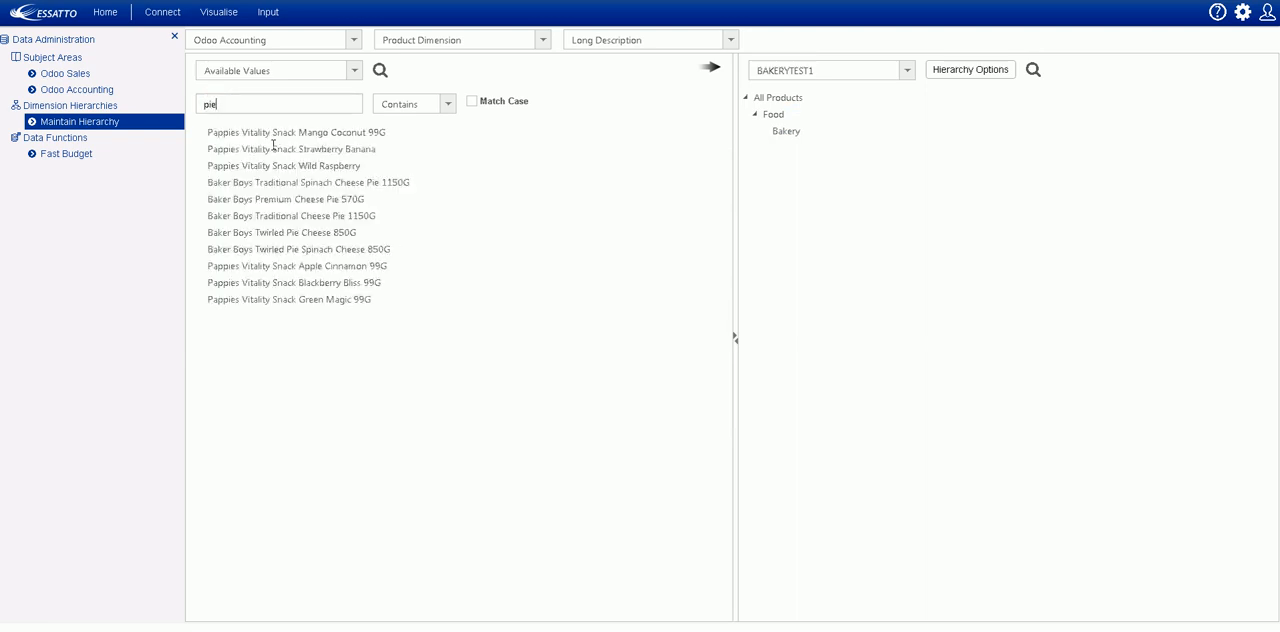
left_click(322, 186)
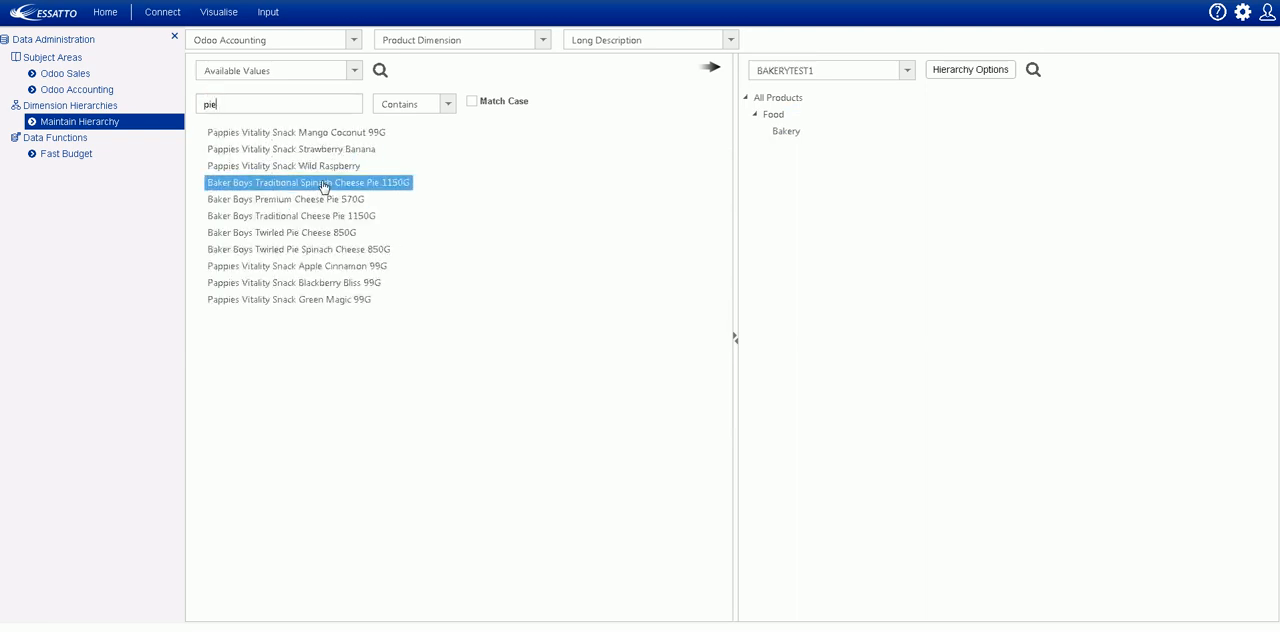
left_click(316, 250, "shift")
left_click_drag(316, 203, 786, 141)
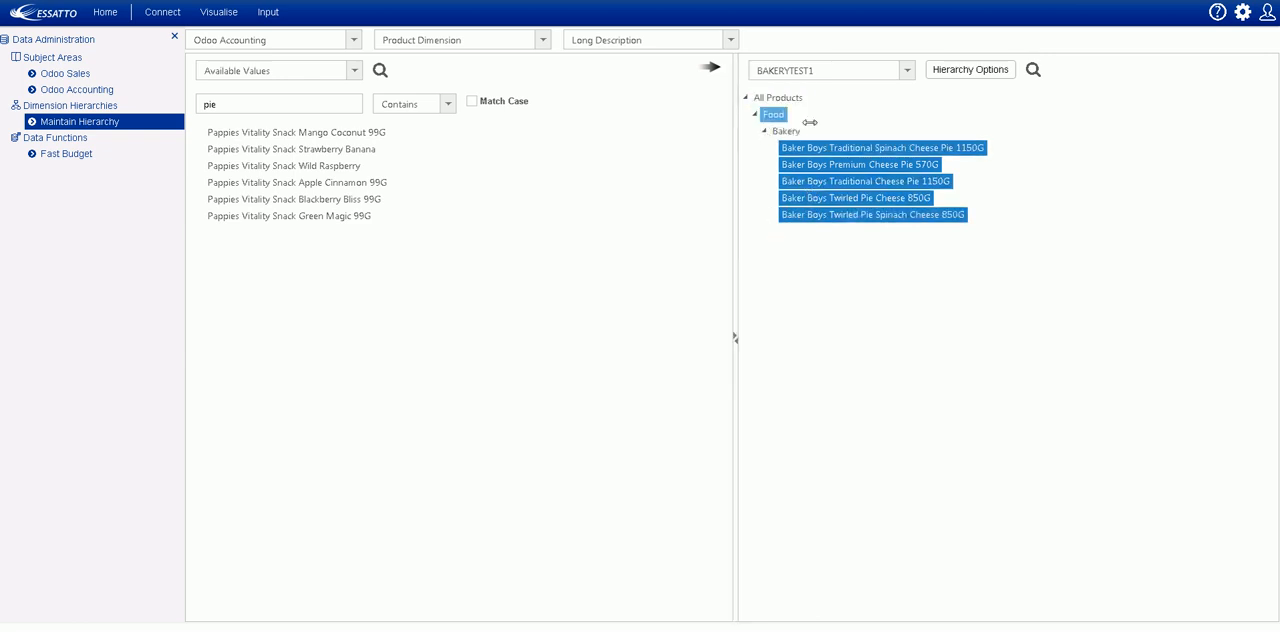
- Switch back to the Products Hierarchy and expand All Products to view its product categories
left_click(907, 72)
left_click(818, 113)
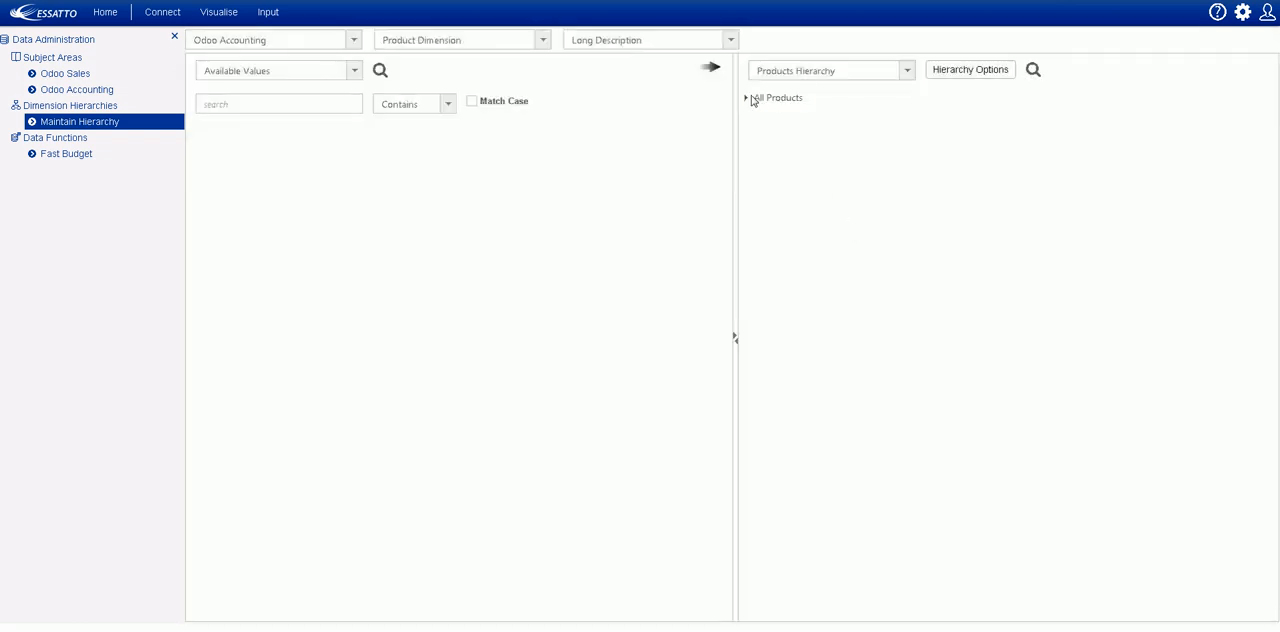
left_click(745, 97)
left_click(777, 99)
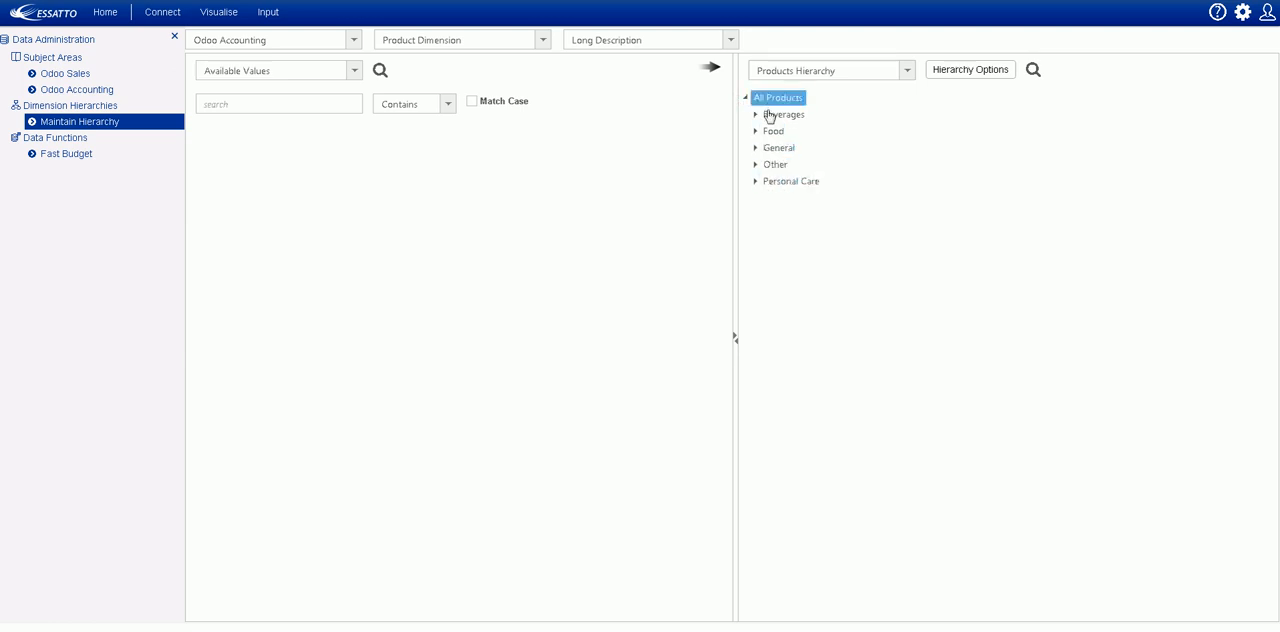
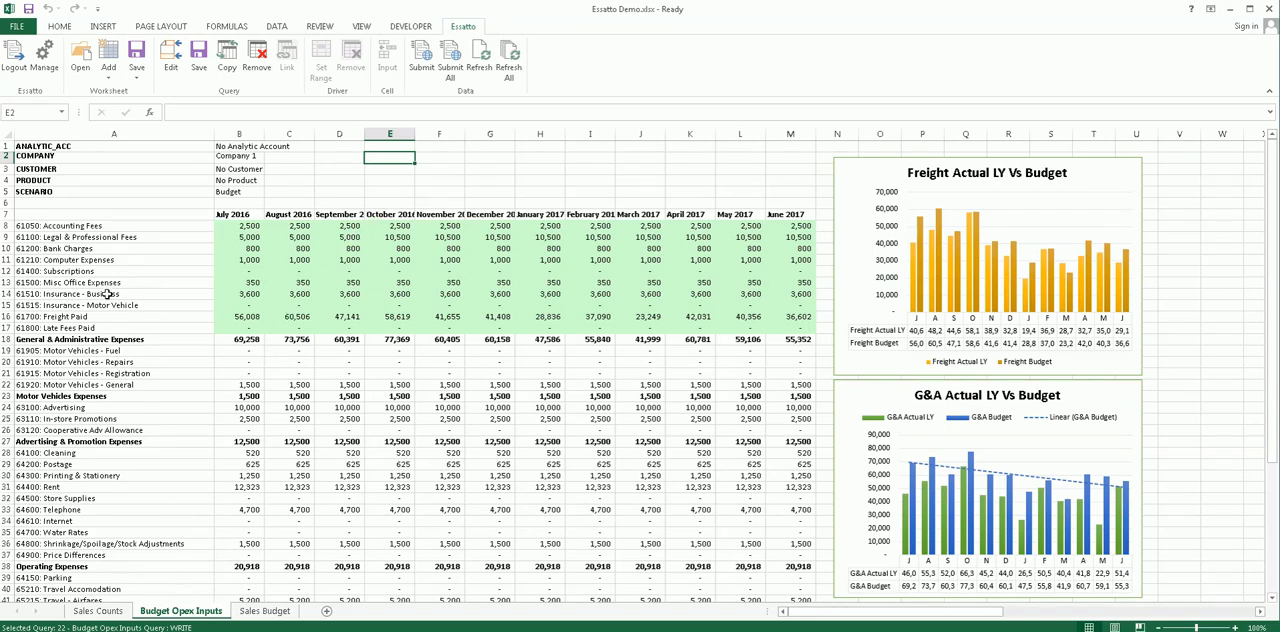
- Examine the Budget Opex Inputs sheet's expense accounts, month headings, and the analytic account, company, customer, product and scenario selections
left_click_drag(88, 226, 100, 476)
left_click_drag(239, 213, 566, 216)
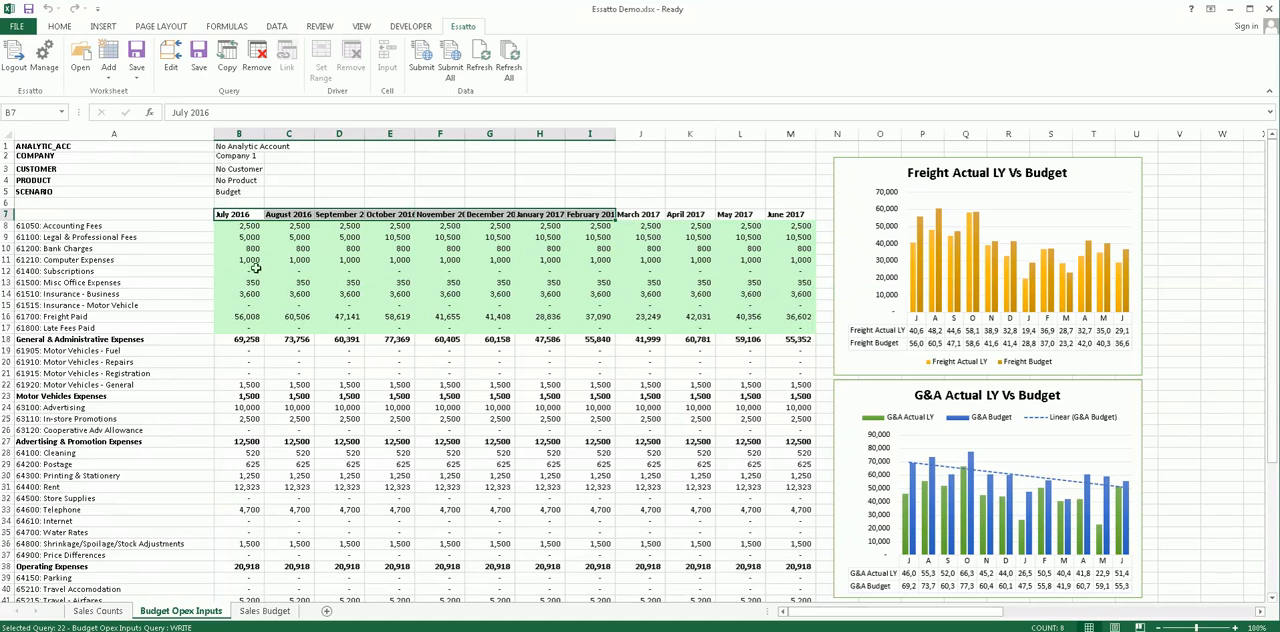
left_click(236, 157)
left_click(237, 170)
left_click(237, 181)
left_click(237, 193)
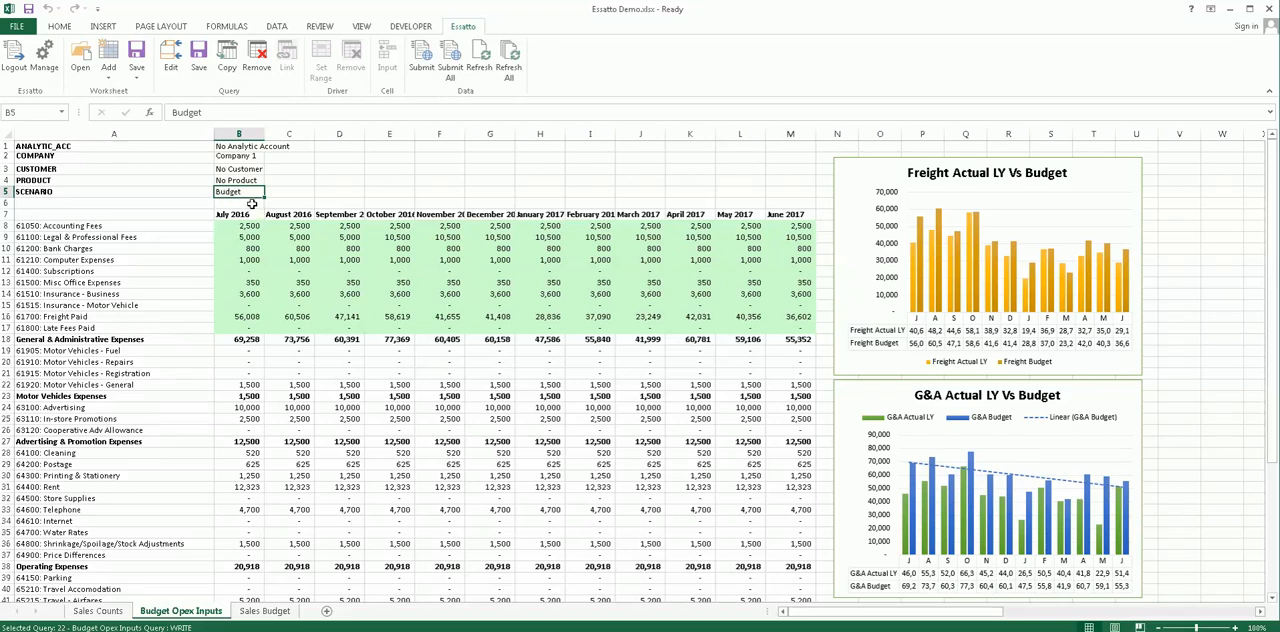
left_click(240, 157)
left_click(240, 169)
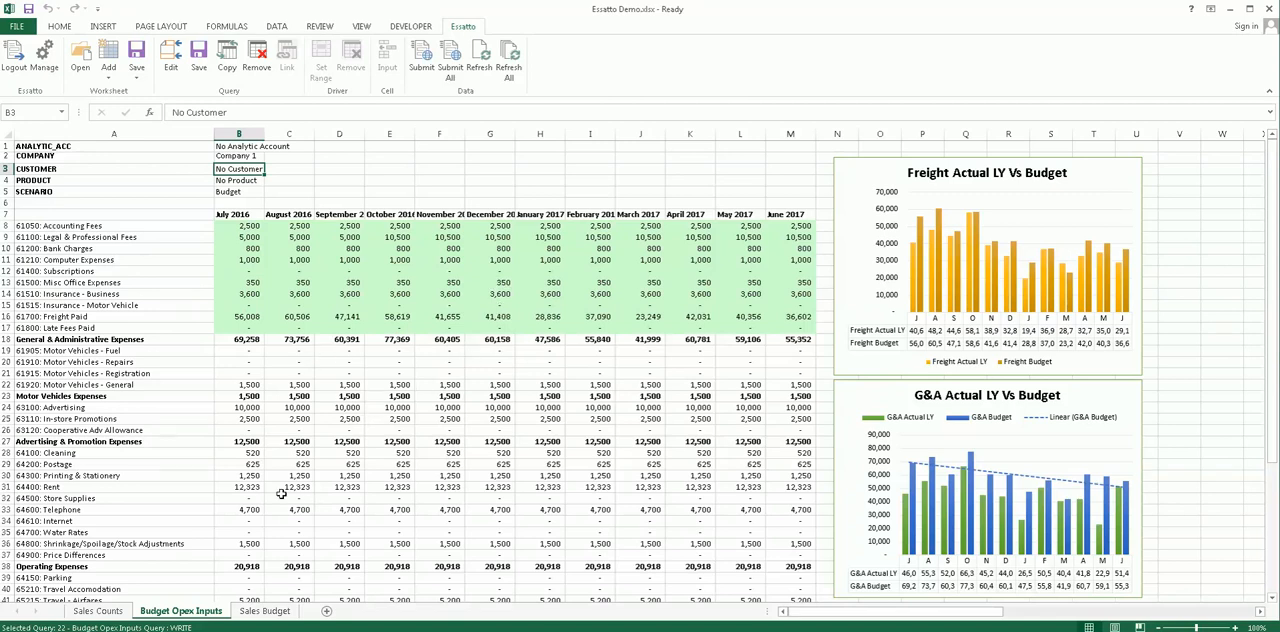
- Review the Sales Budget sheet's quantity, price and dollar sections for tea, and inspect the Tea Sleepytime JUL16 dollar formula
left_click(268, 613)
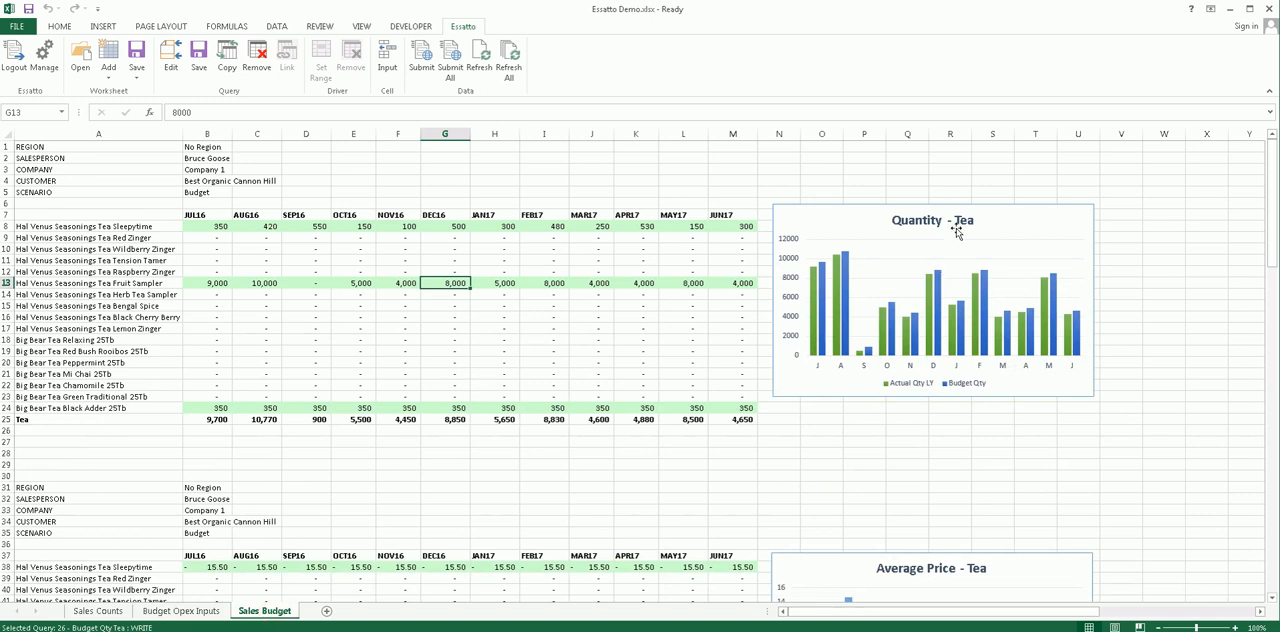
scroll(872, 520, "down", 1)
scroll(872, 520, "down", 13)
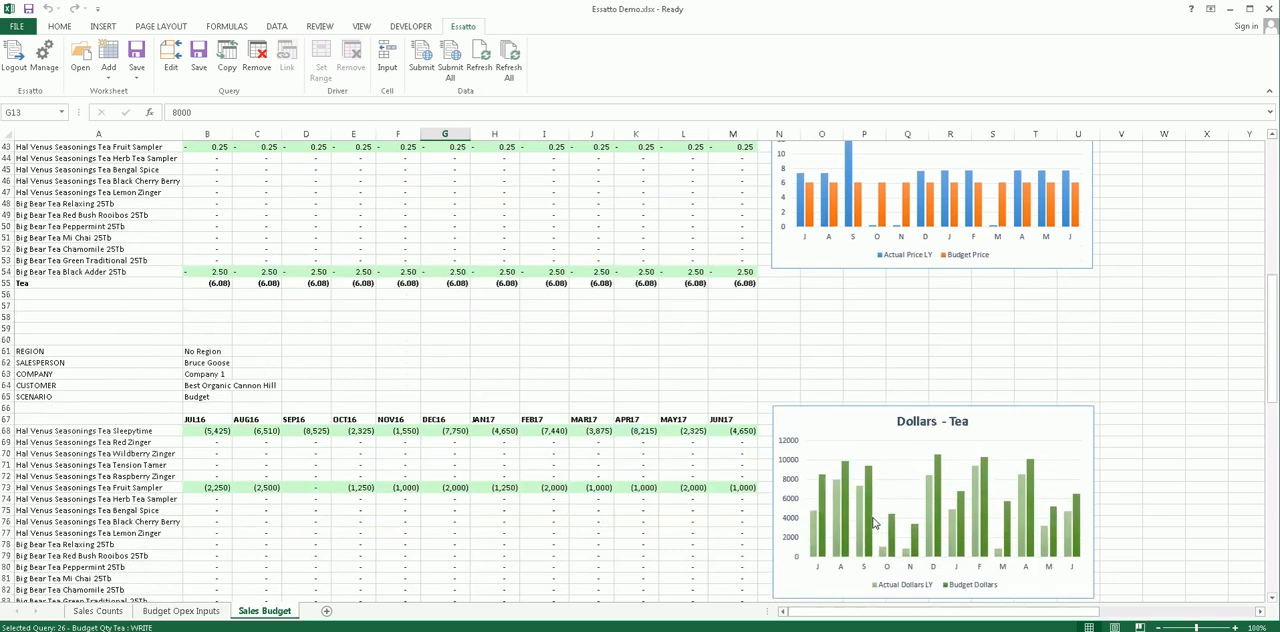
scroll(872, 520, "down", 2)
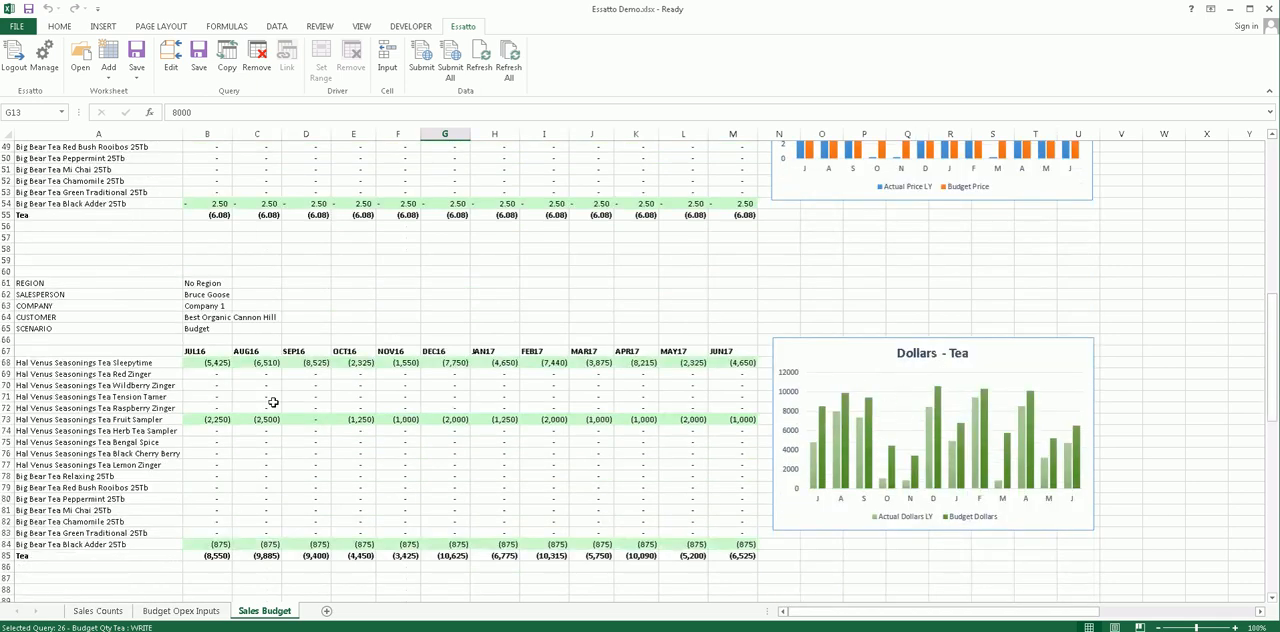
left_click(220, 363)
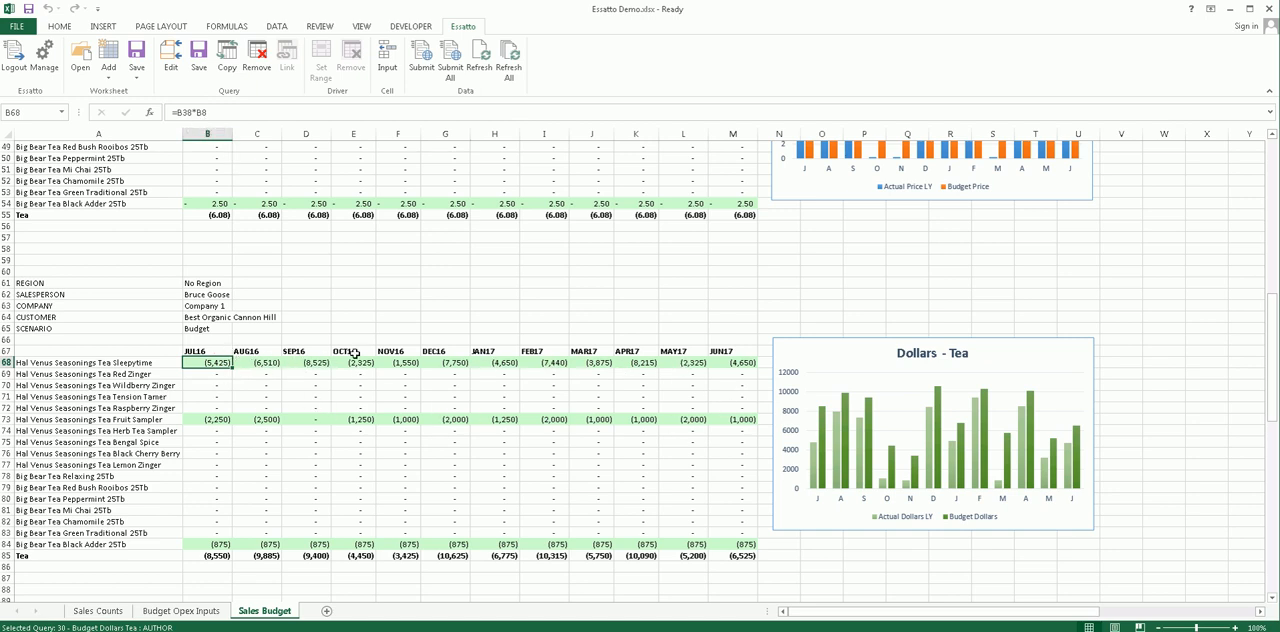
scroll(355, 353, "up", 16)
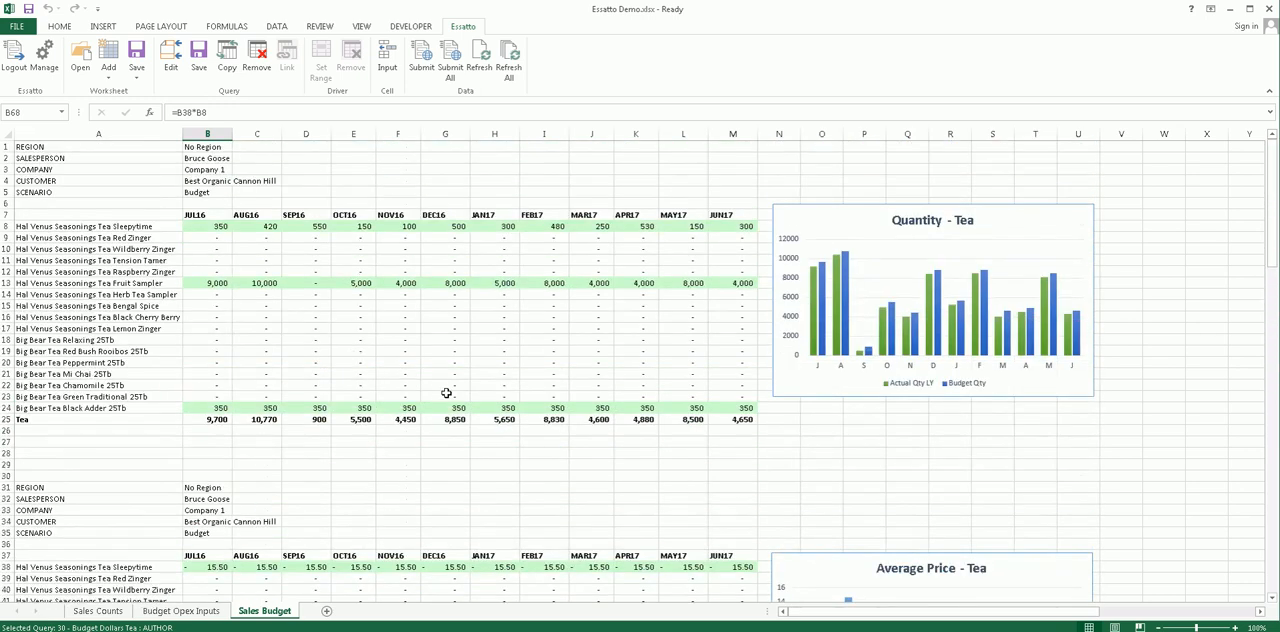
- Review the Door counts row in the Sales Counts sheet and the green input range in Budget Opex Inputs
left_click(100, 612)
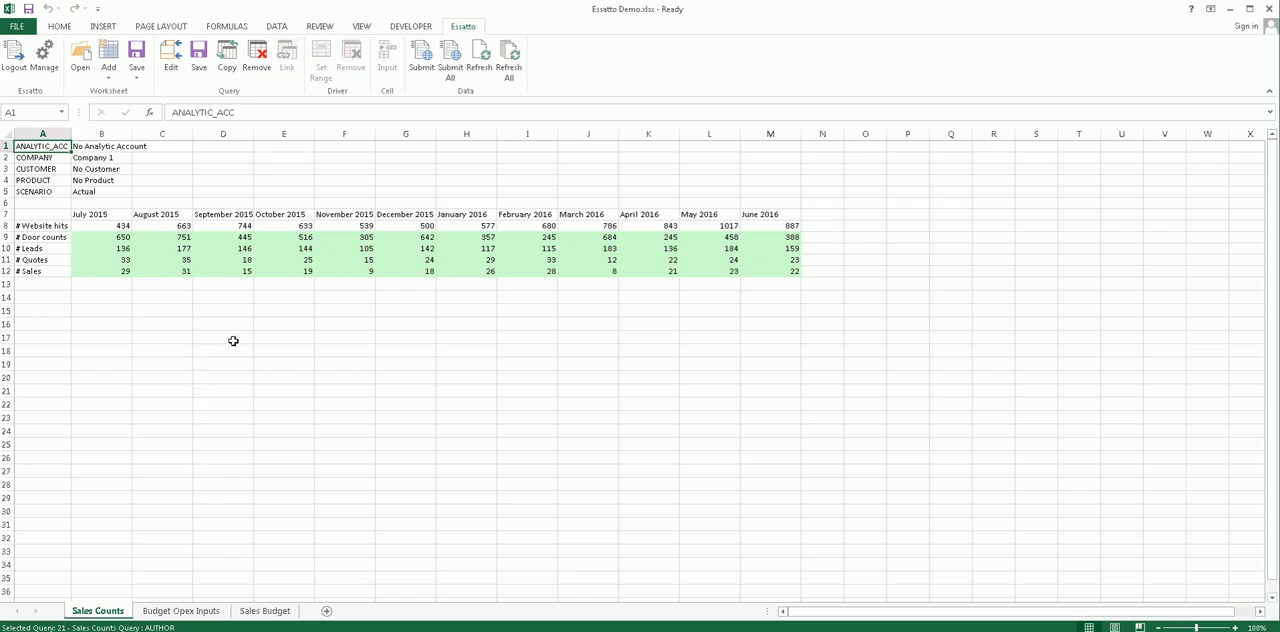
left_click(7, 238)
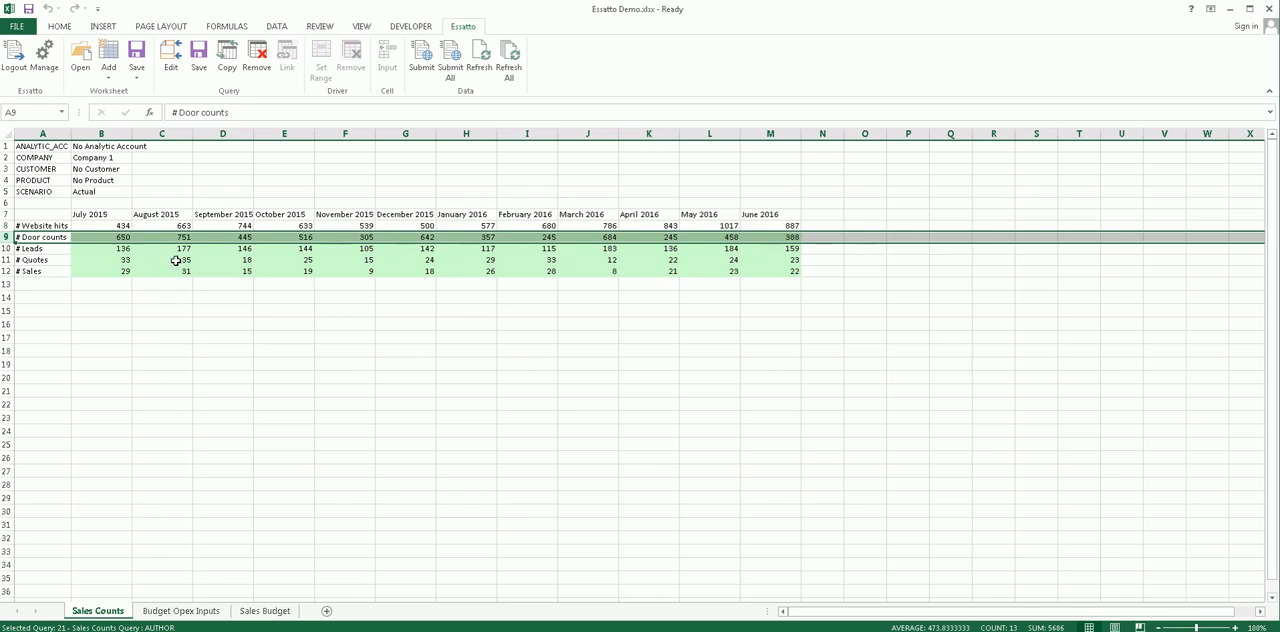
left_click(195, 610)
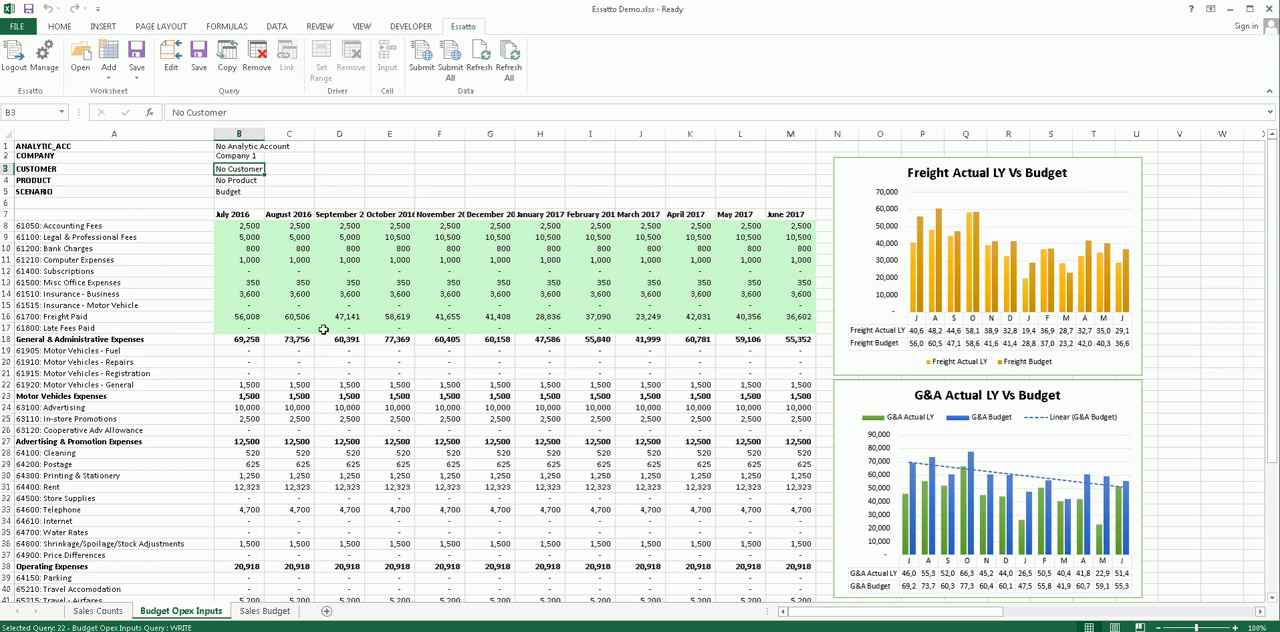
left_click_drag(244, 227, 800, 326)
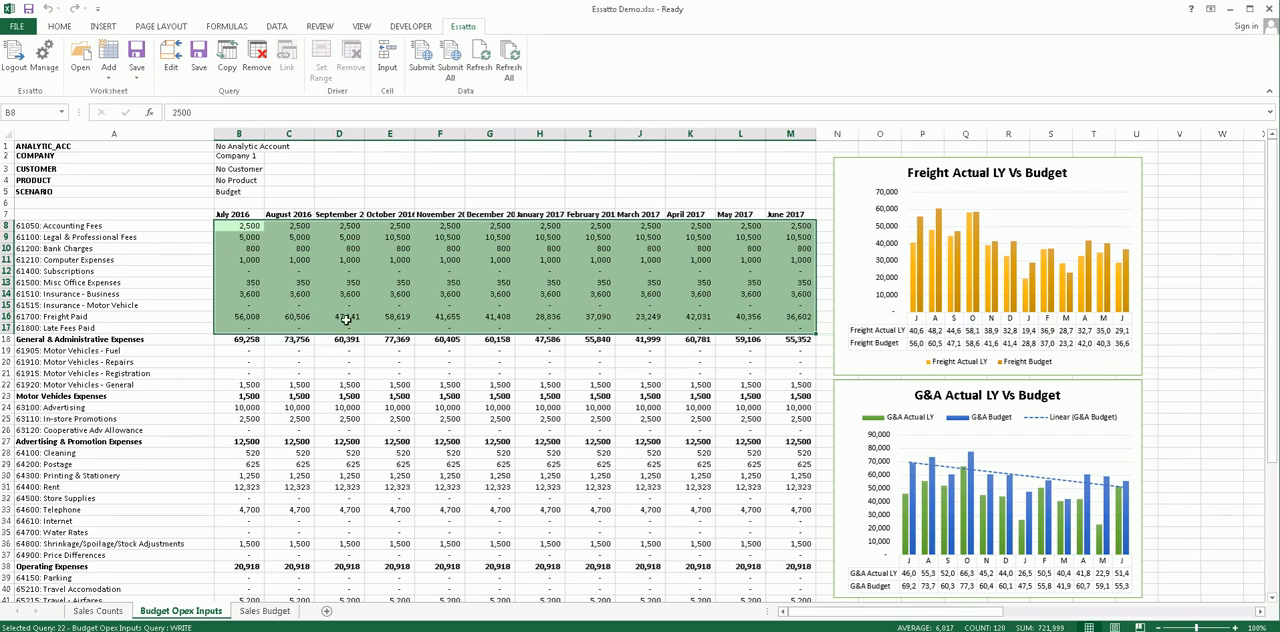
- Select the July 2016 Freight Paid budget, view the Expense Budget report in Essatto, and return to the Excel workbook
left_click(245, 318)
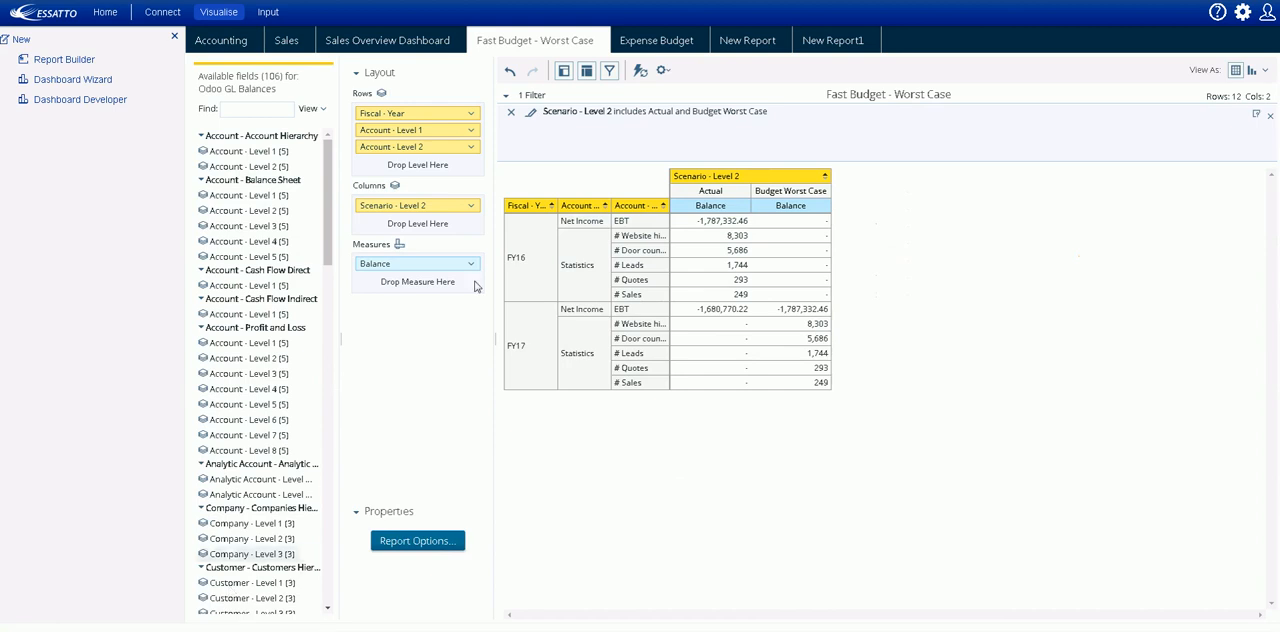
left_click(642, 42)
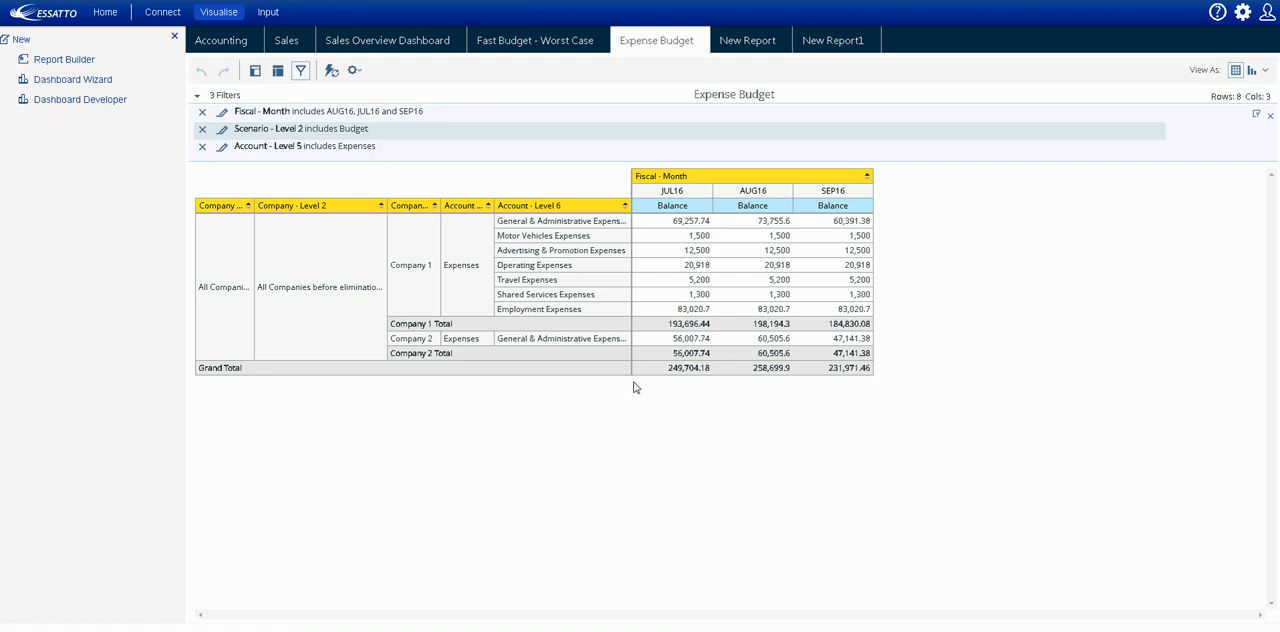
left_click(349, 631)
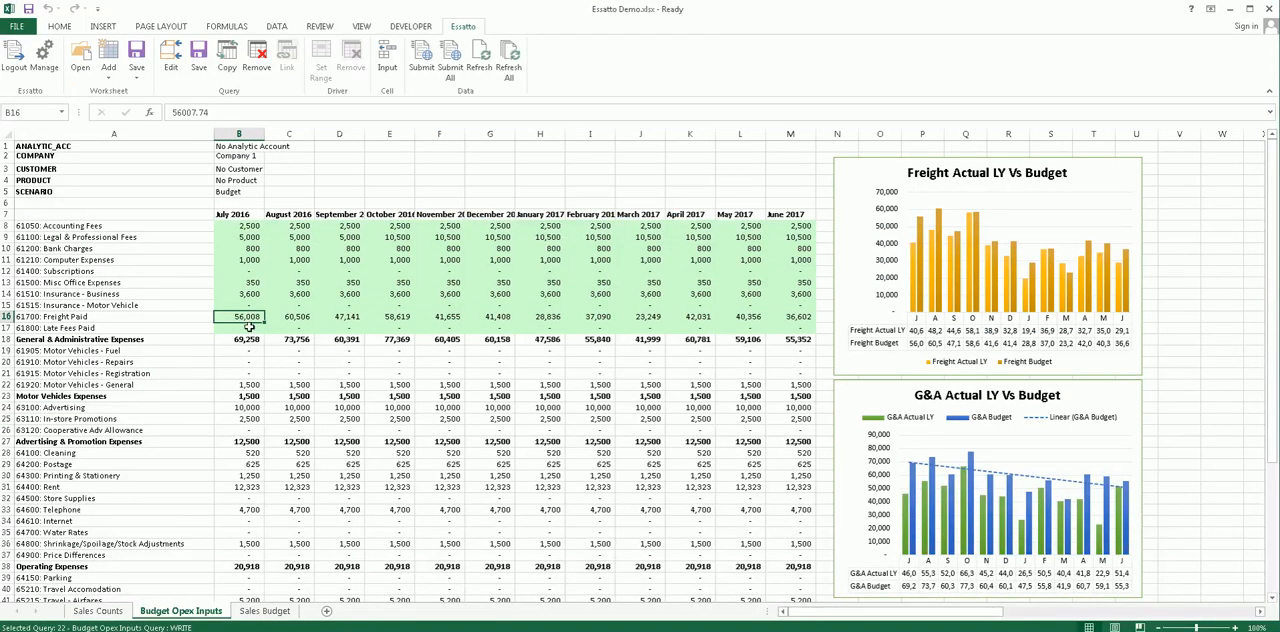
- Set the July 2016 Freight Paid budget to 95000 and submit the selected query's data to Essatto
type("95,")
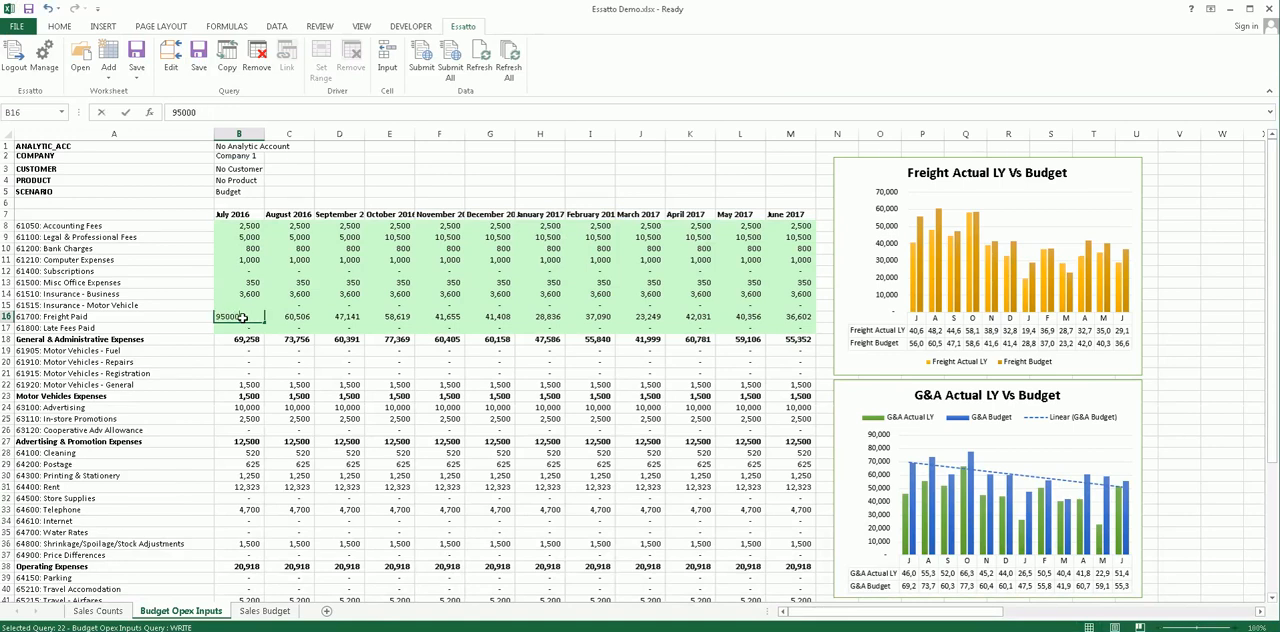
type("000")
key("Return")
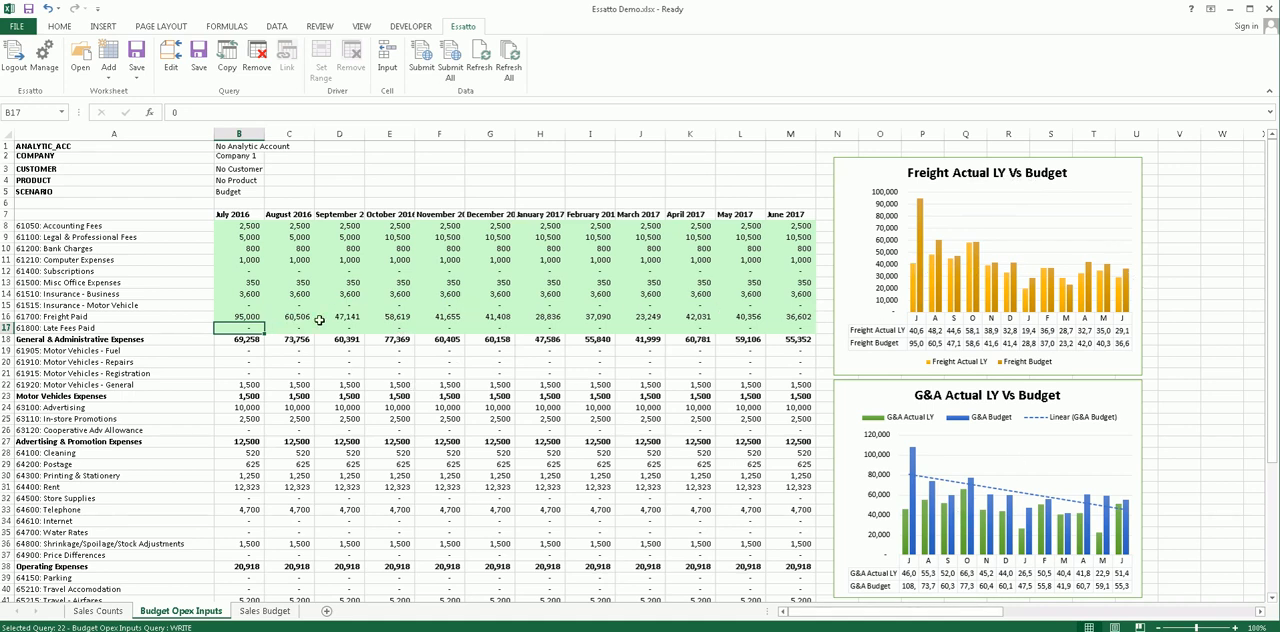
left_click(255, 318)
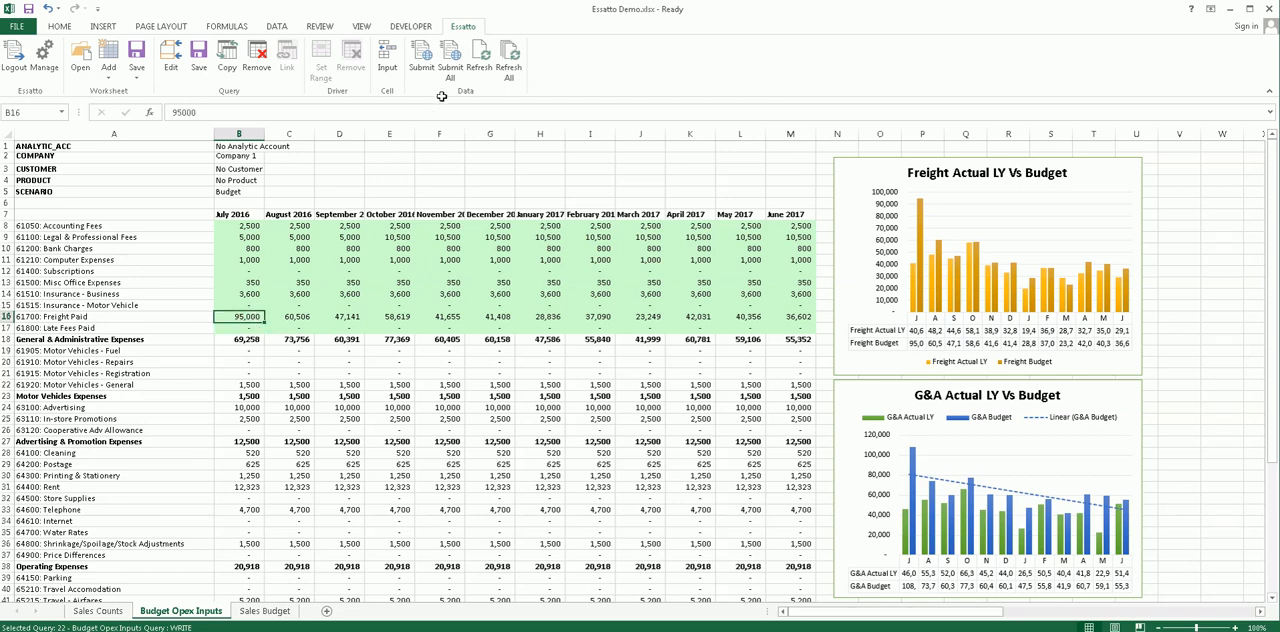
left_click(425, 62)
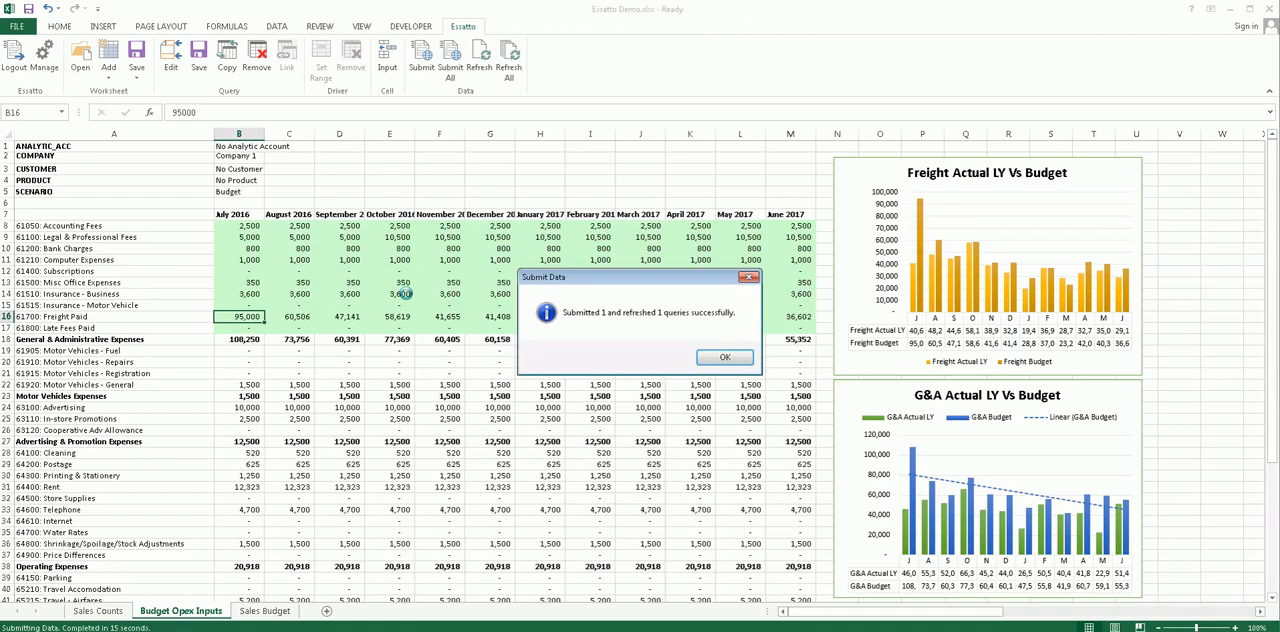
left_click(722, 360)
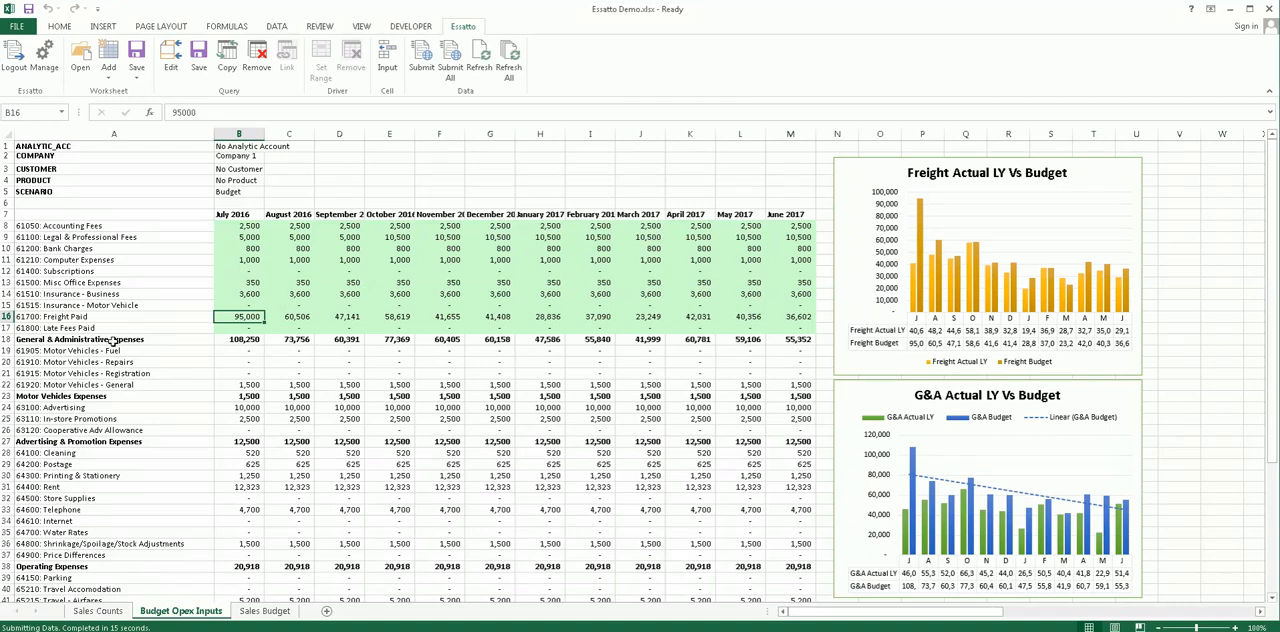
- Check the July 2016 General & Administrative Expenses total, and refresh the Expense Budget report in Essatto
left_click(254, 341)
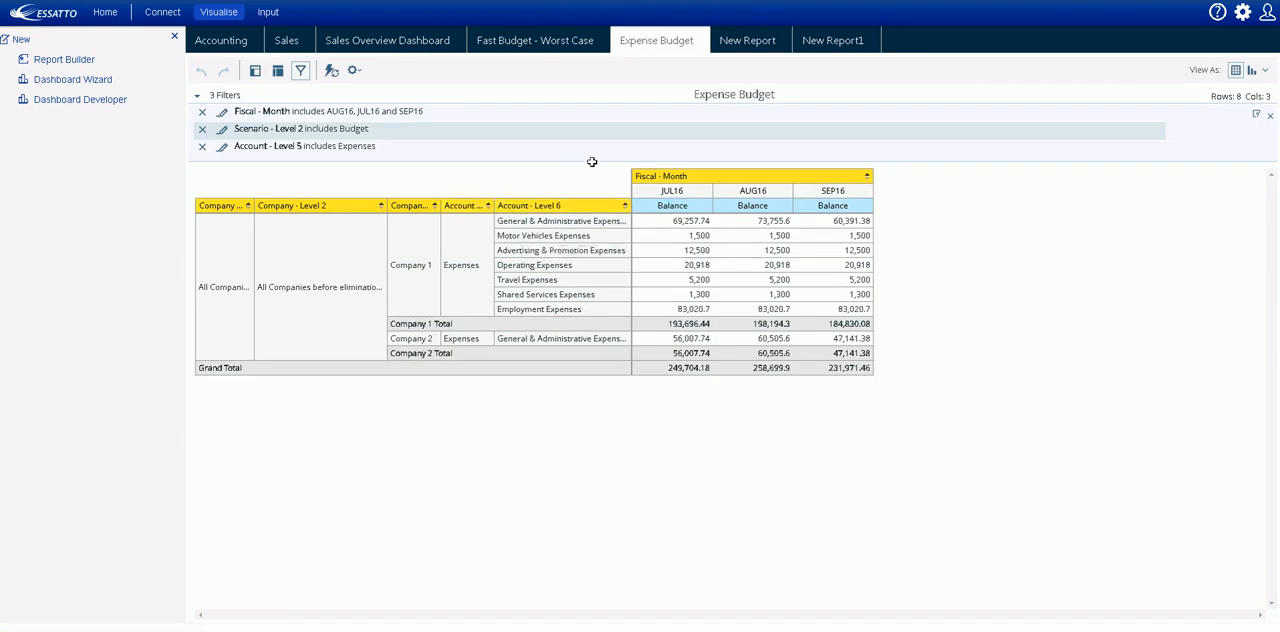
right_click(649, 42)
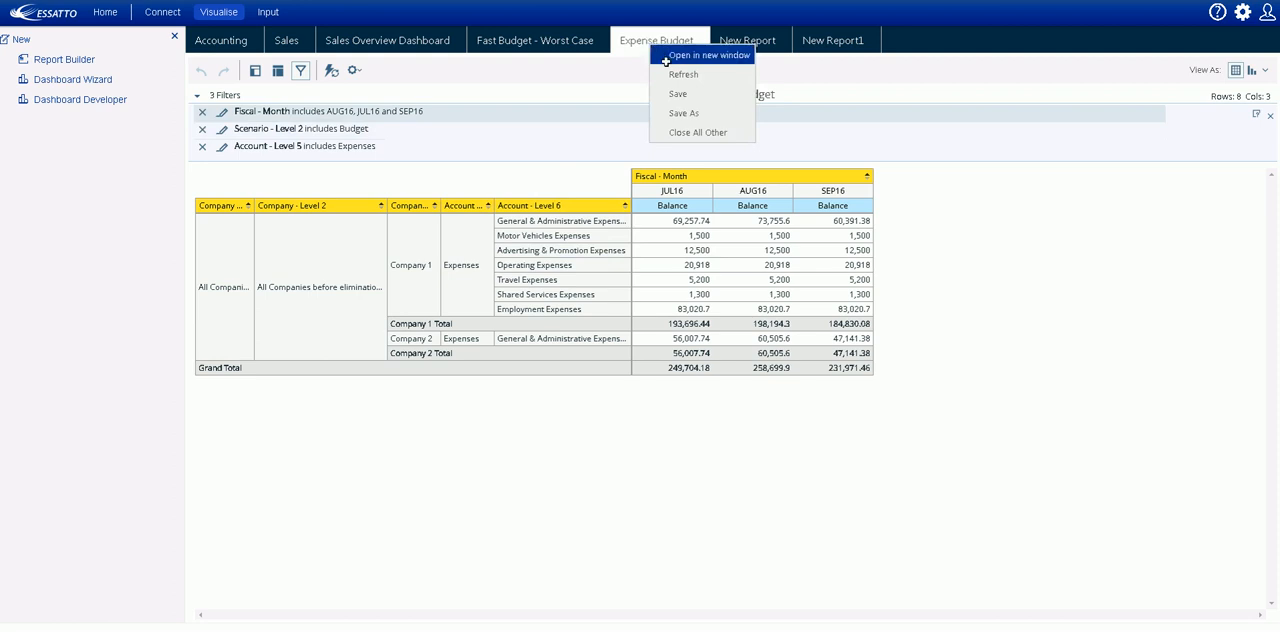
left_click(680, 74)
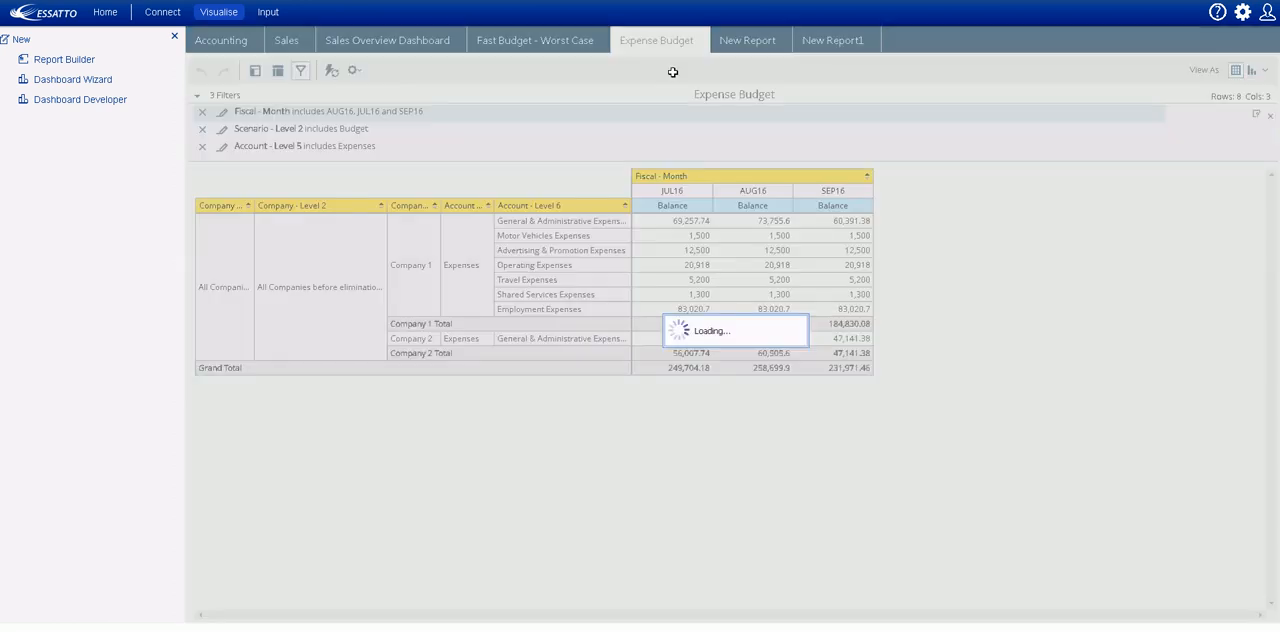